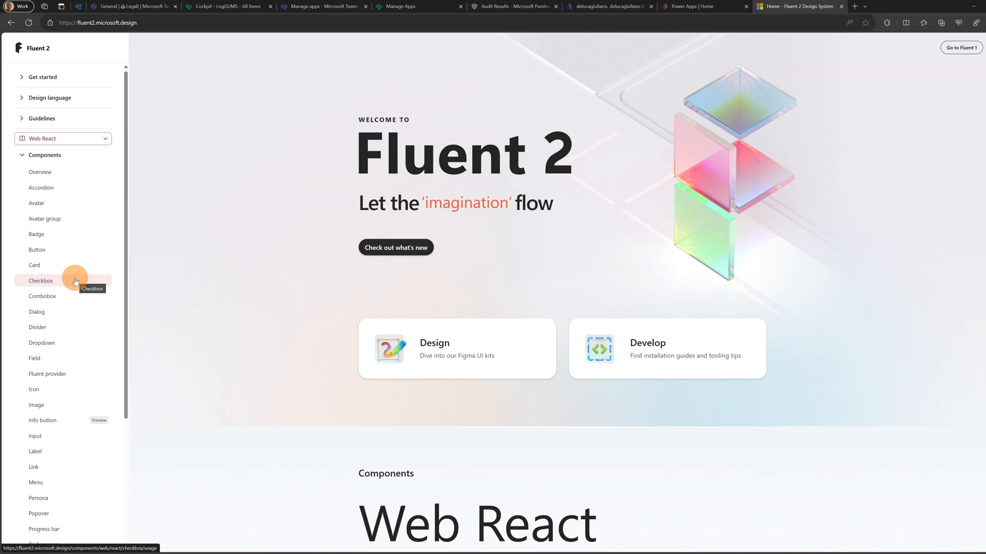
# - Look through the Web React Button and Tablist component pages in the Fluent 2 documentation
pyautogui.click(75, 254)
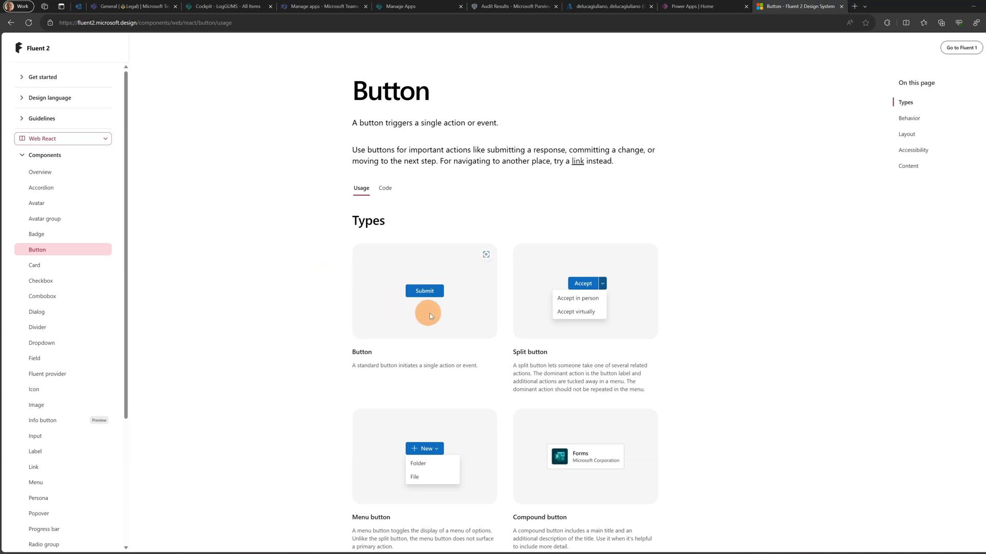
pyautogui.scroll(-3, 74, 330)
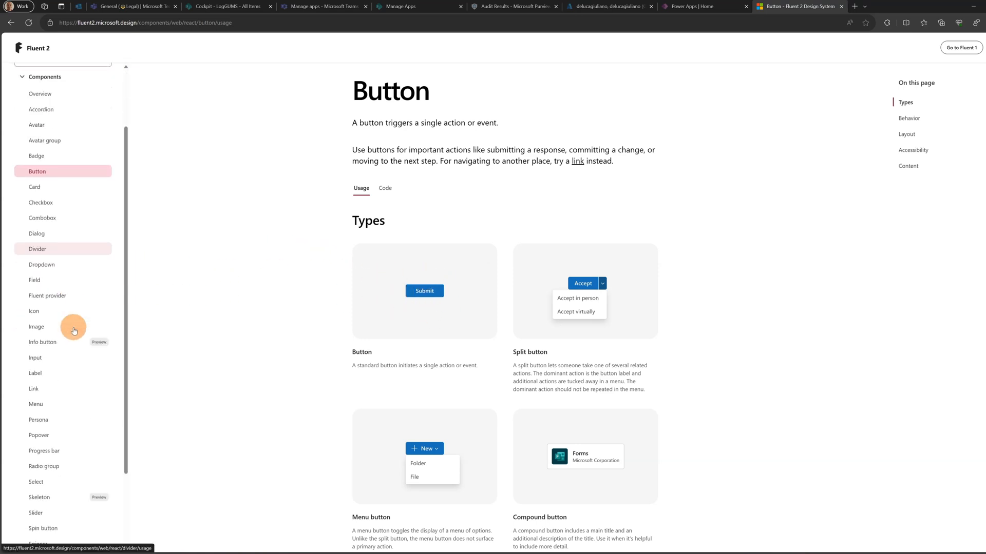
pyautogui.scroll(-2, 46, 451)
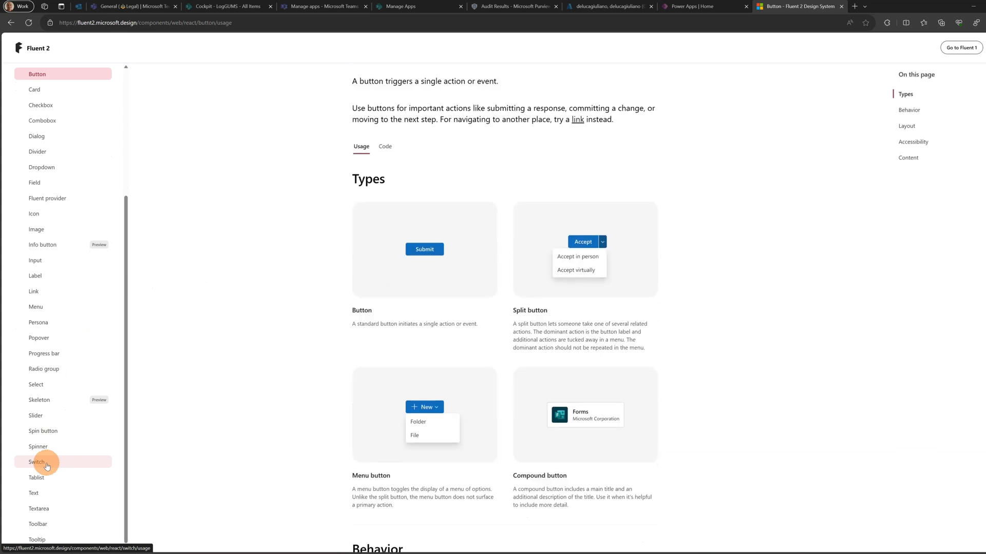
pyautogui.click(45, 477)
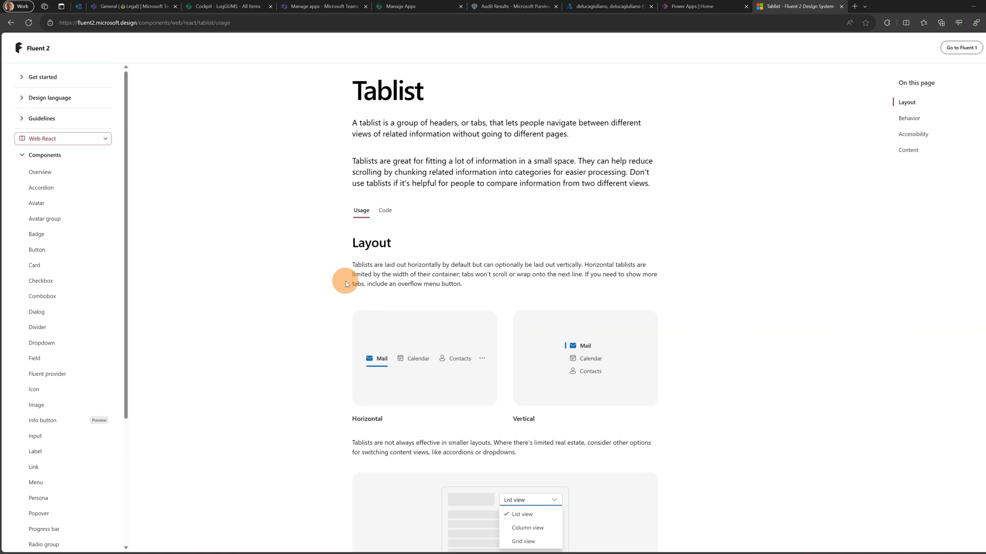
# - Switch to Power Apps and create a new app from the Blank canvas page design in tablet format
pyautogui.click(695, 8)
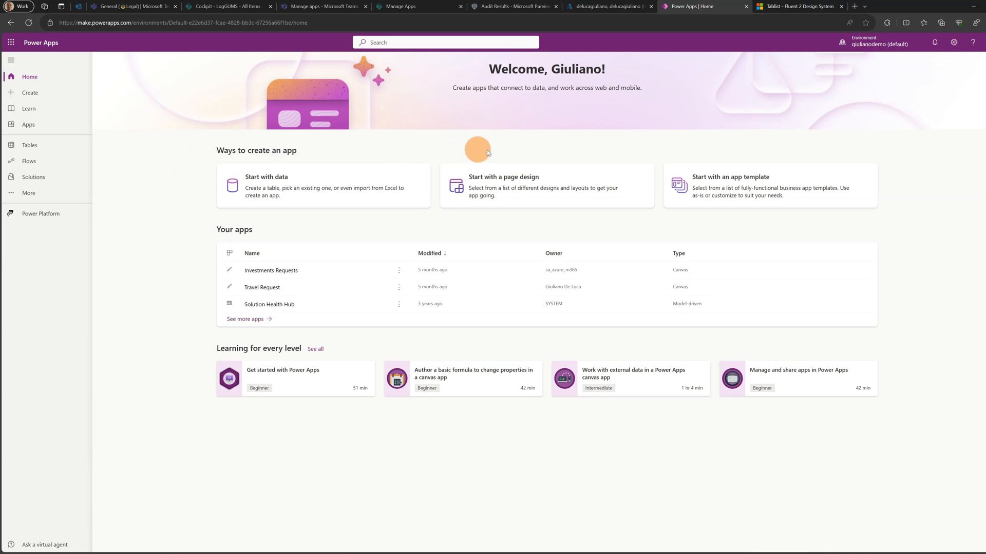
pyautogui.click(505, 192)
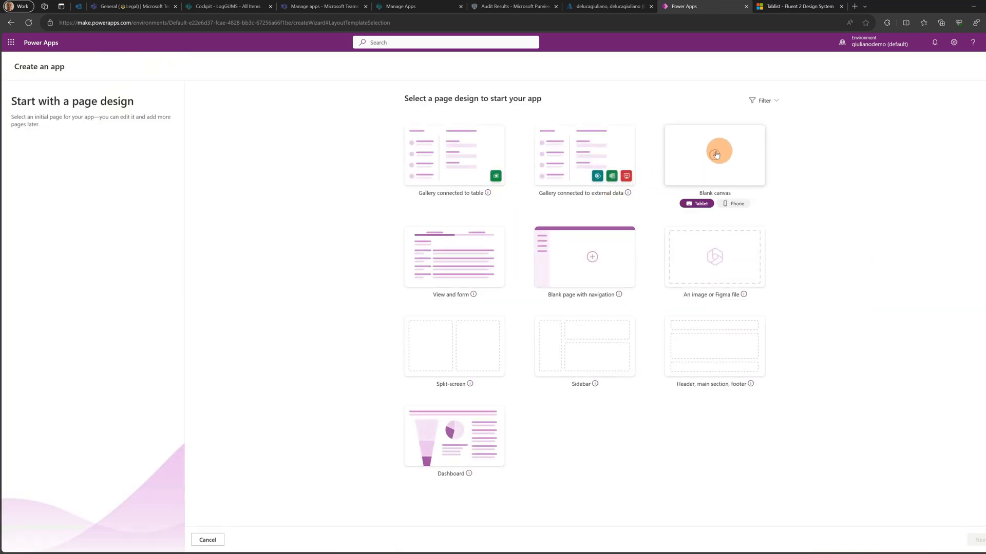
pyautogui.click(714, 187)
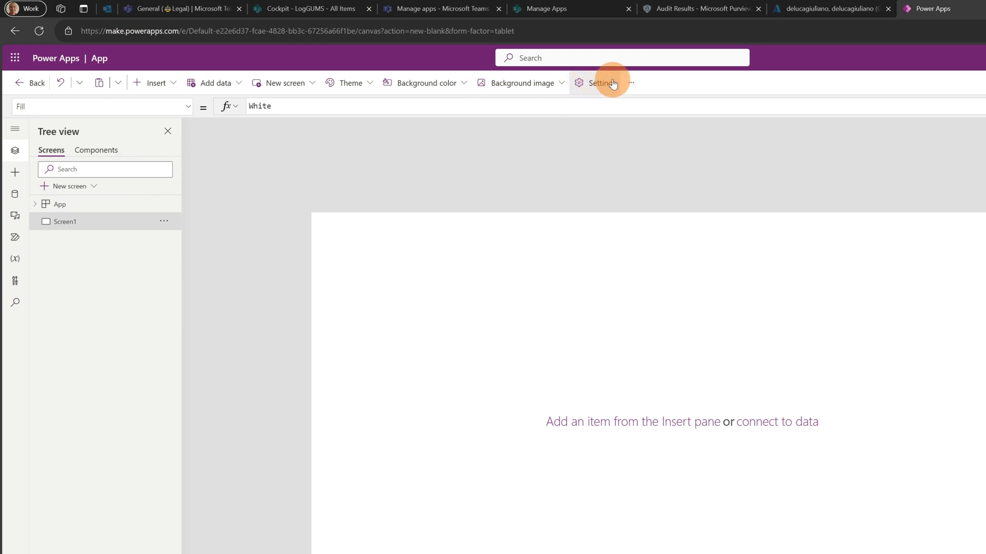
# - Enable the Modern controls and themes preview feature in the app settings and dismiss the modern theme tip
pyautogui.click(590, 83)
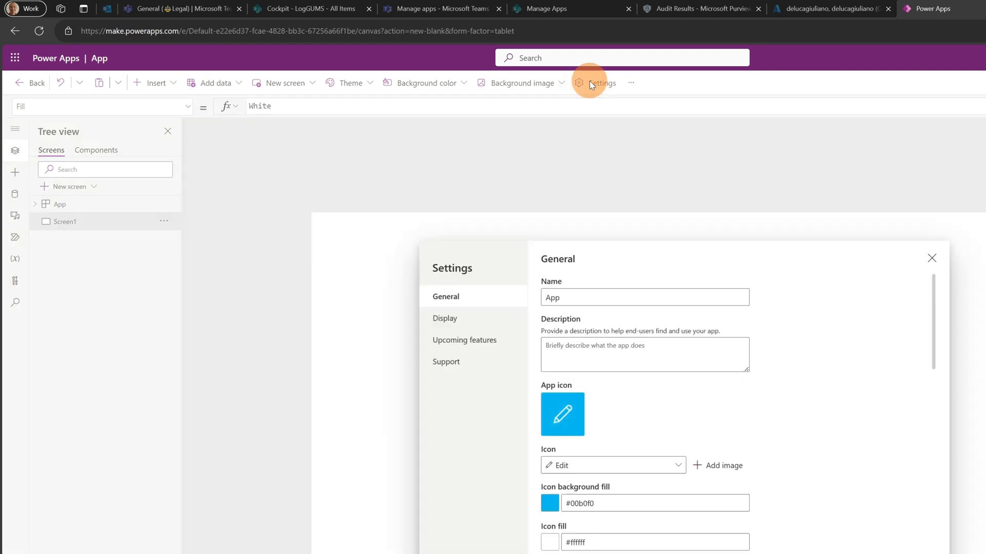
pyautogui.click(449, 348)
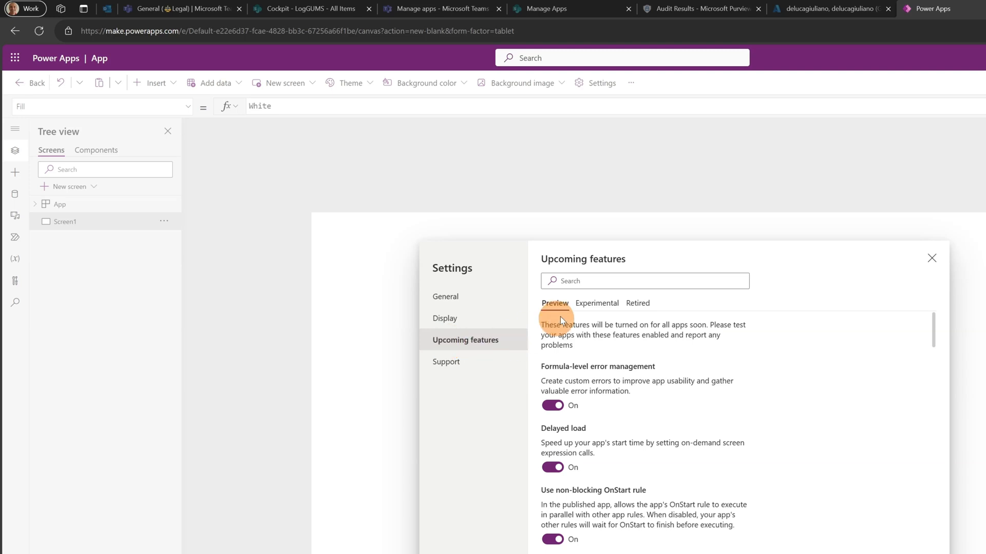
pyautogui.click(598, 281)
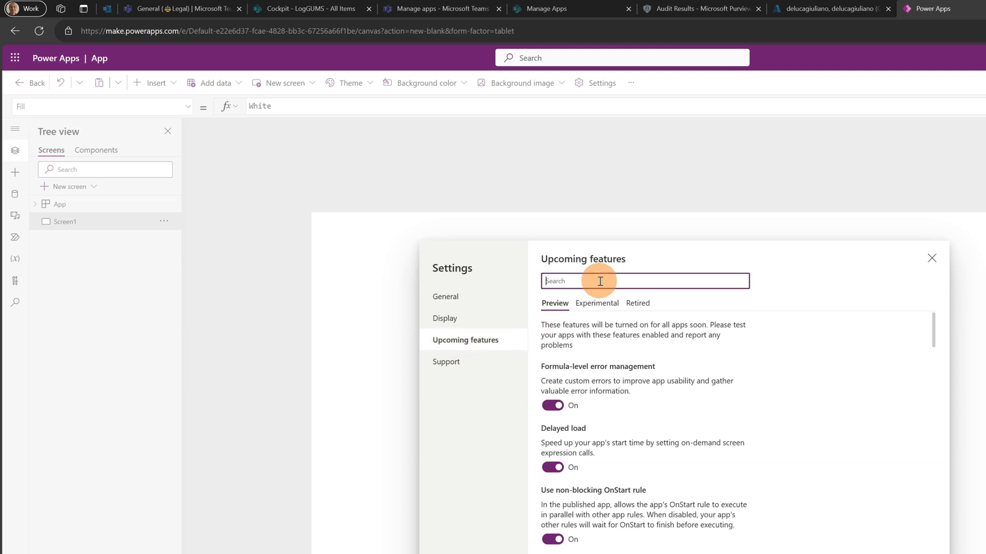
pyautogui.write('modern')
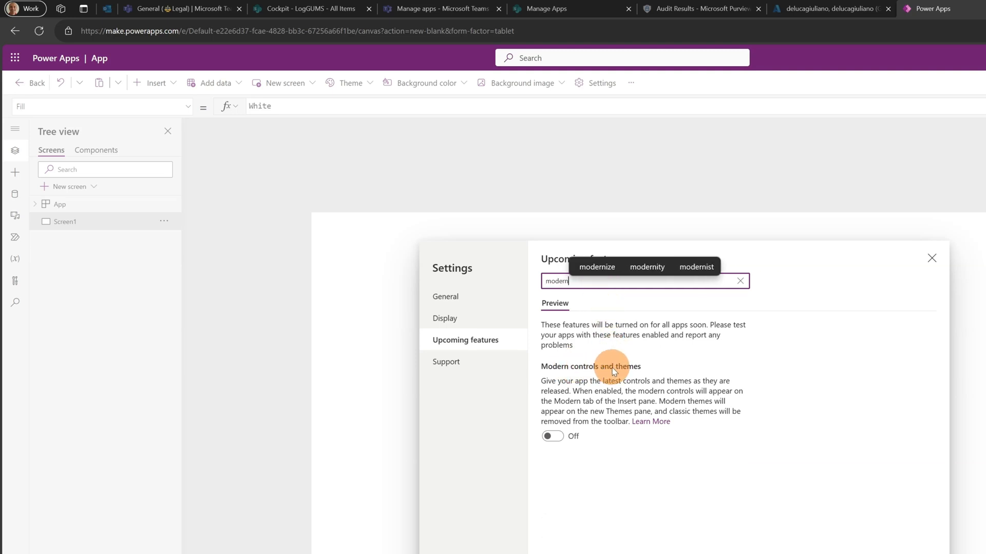
pyautogui.click(559, 436)
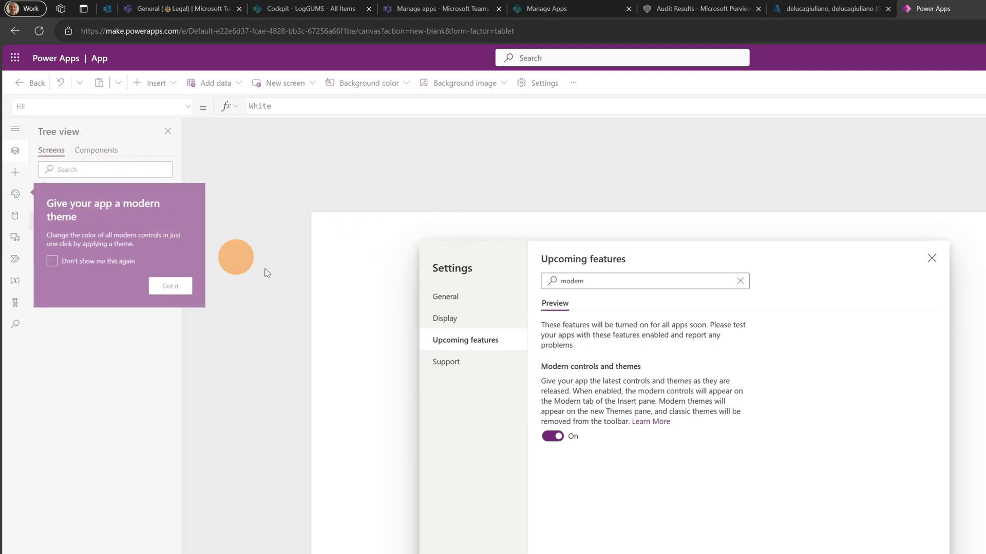
pyautogui.click(932, 258)
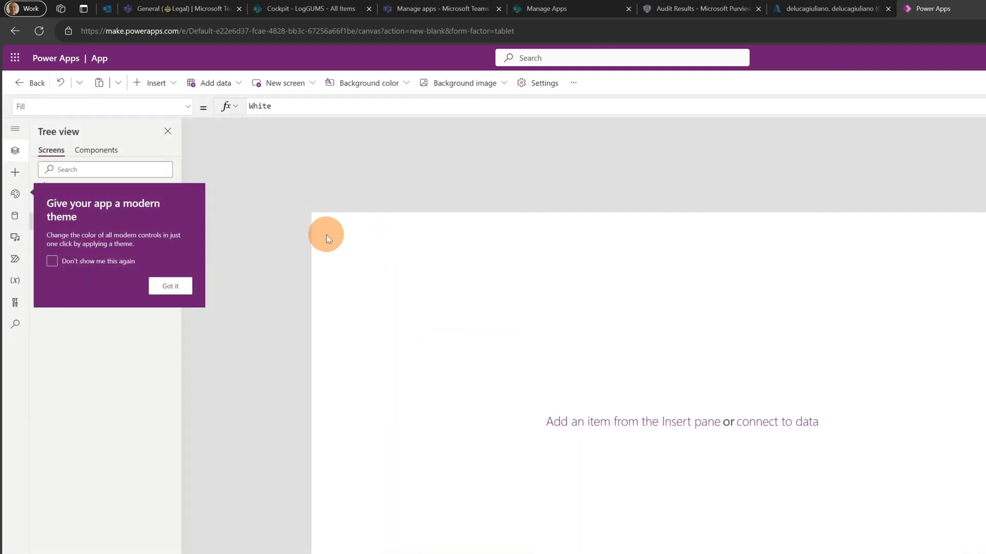
pyautogui.click(154, 286)
# - Review the available modern themes and compare the classic and modern controls that can be inserted
pyautogui.click(18, 195)
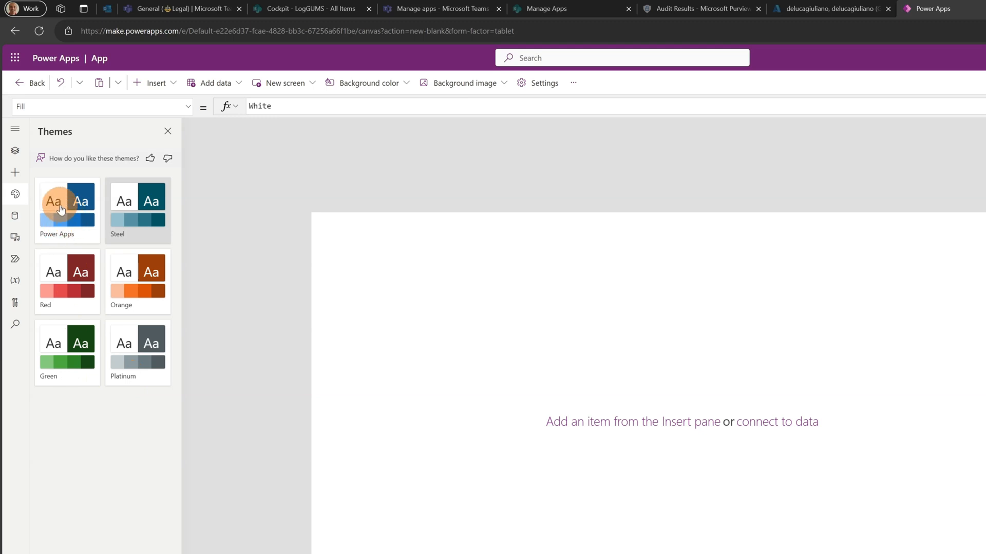
pyautogui.click(23, 175)
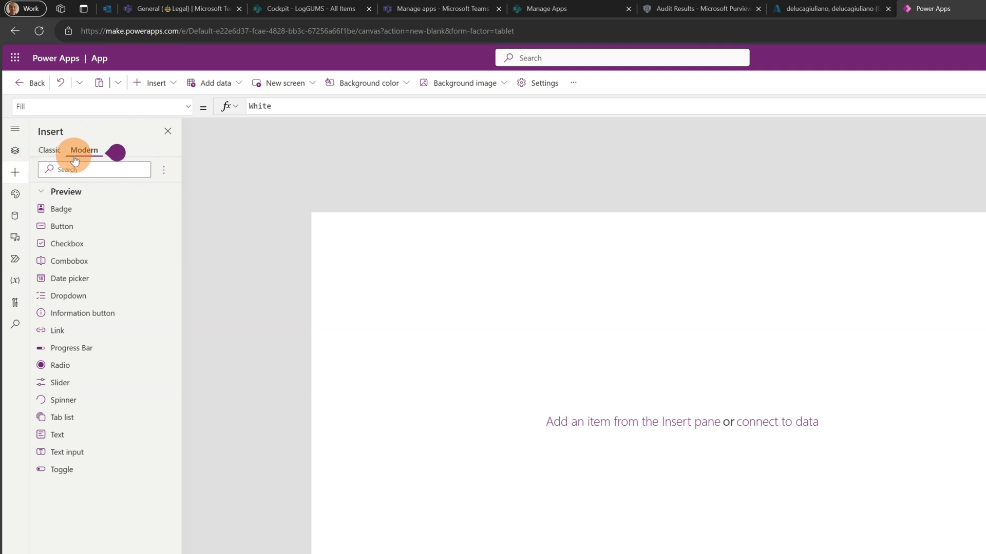
pyautogui.click(50, 150)
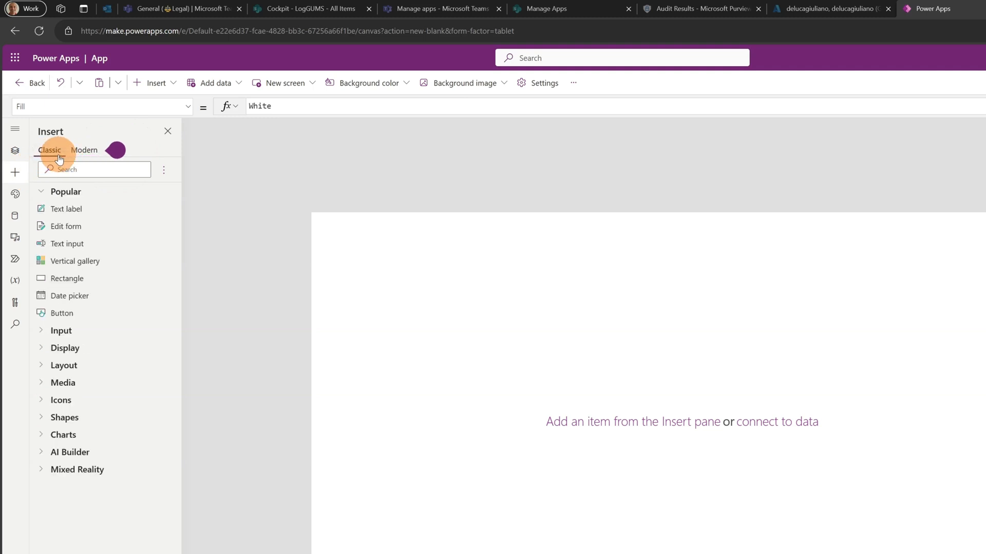
pyautogui.click(97, 151)
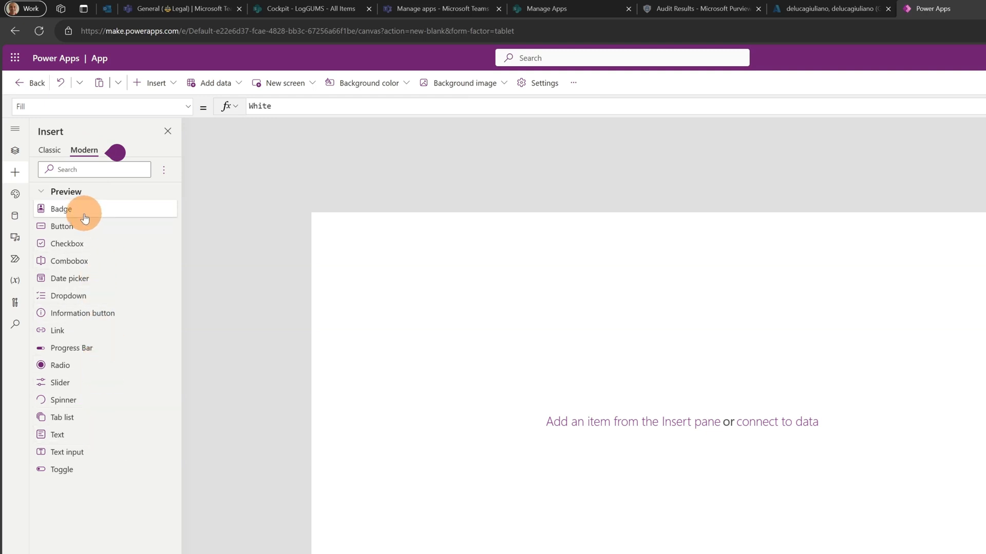
# - Place a modern Badge at about X 1280, Y 78 on Screen1 and set its content to GD
pyautogui.moveTo(79, 215); pyautogui.dragTo(419, 323)
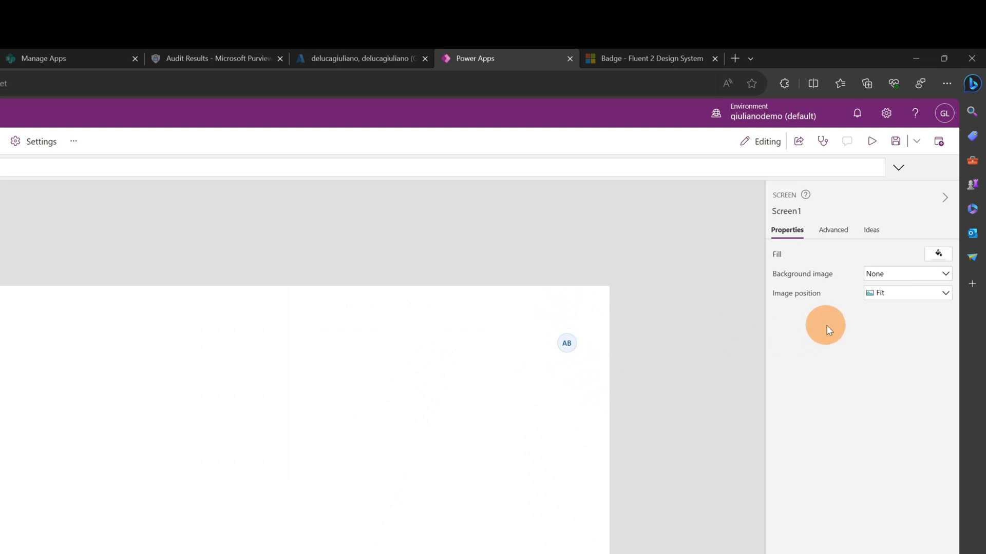
pyautogui.click(574, 344)
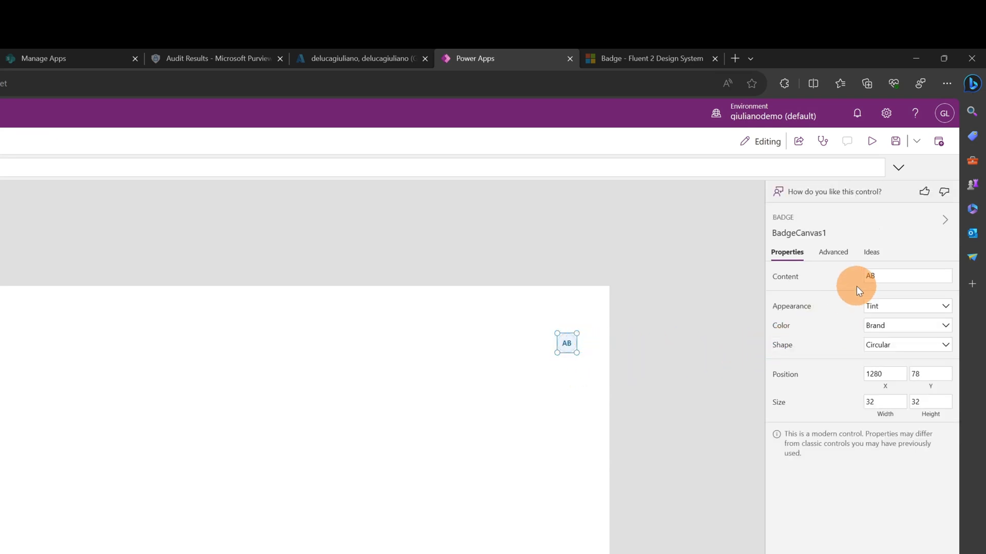
pyautogui.click(899, 275)
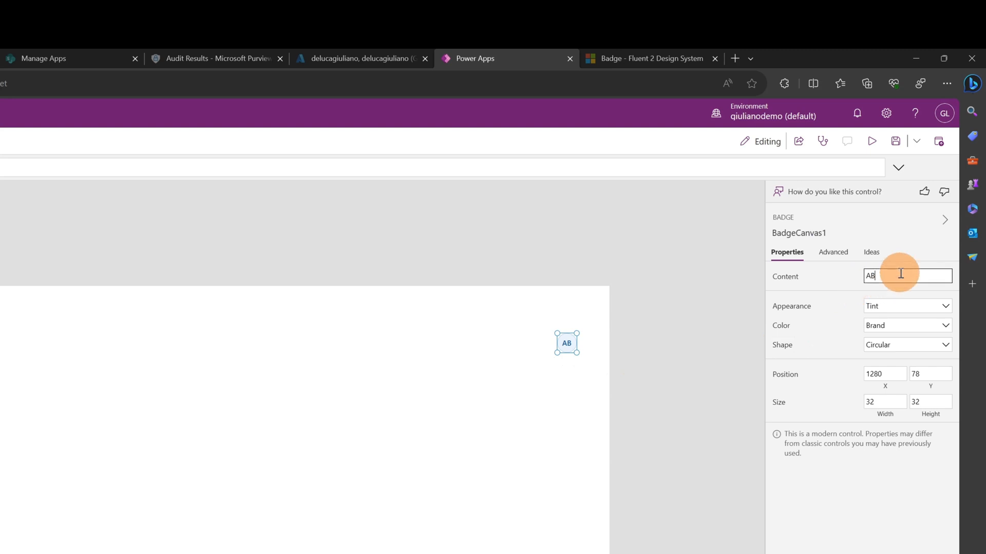
pyautogui.press('BackSpace')
pyautogui.press('BackSpace')
pyautogui.write('GD')
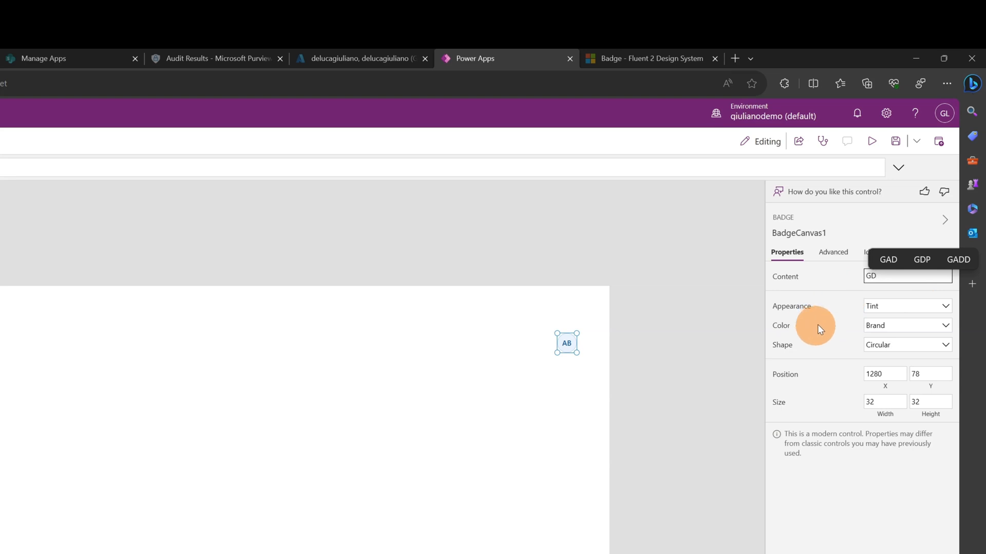
pyautogui.click(898, 308)
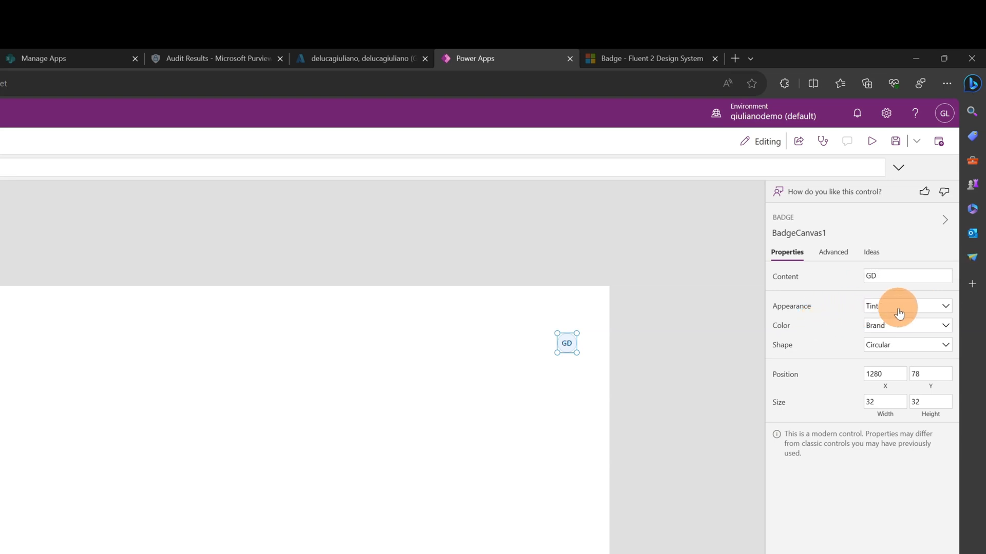
# - Try the Filled, Ghost and Outline appearances on the badge, then return it to Tint
pyautogui.click(898, 310)
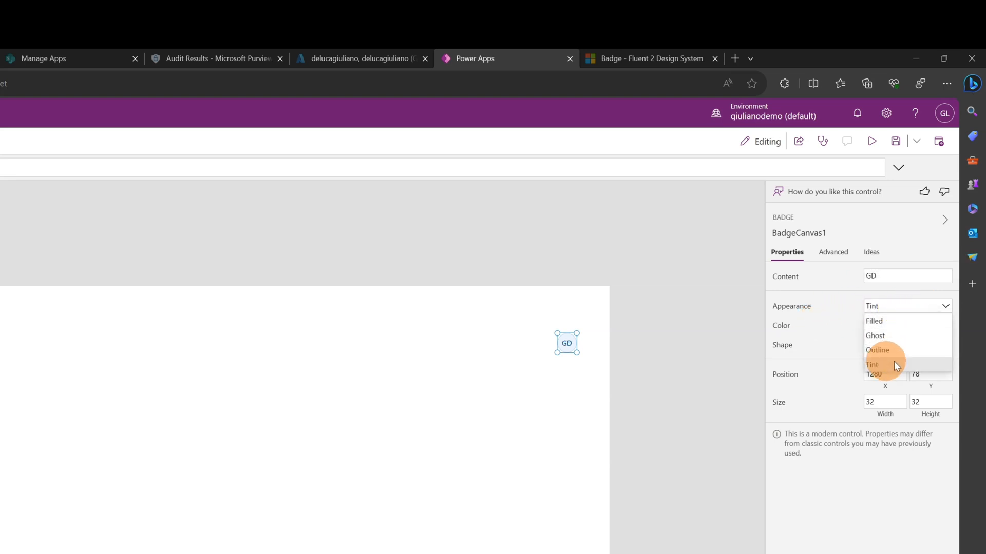
pyautogui.click(901, 322)
pyautogui.click(904, 312)
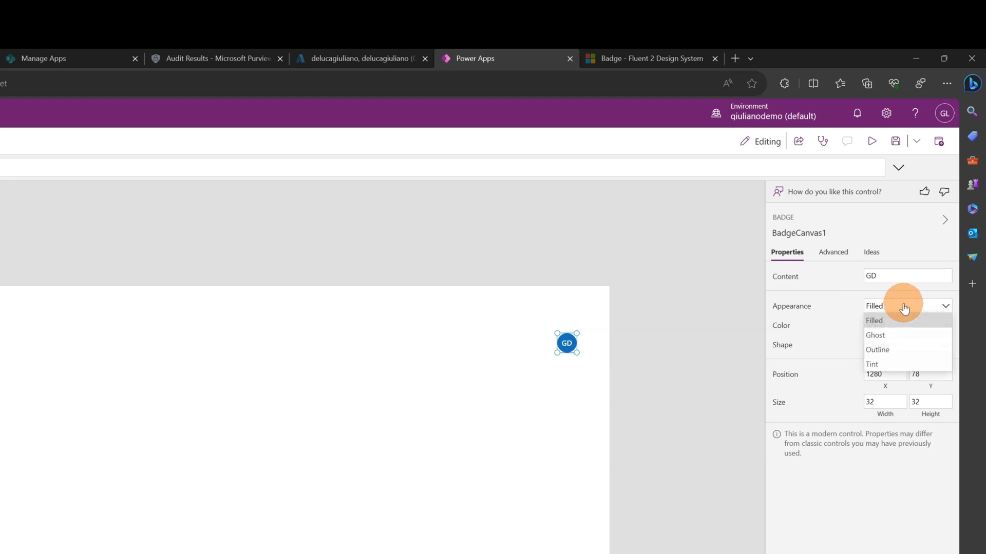
pyautogui.click(889, 334)
pyautogui.click(894, 311)
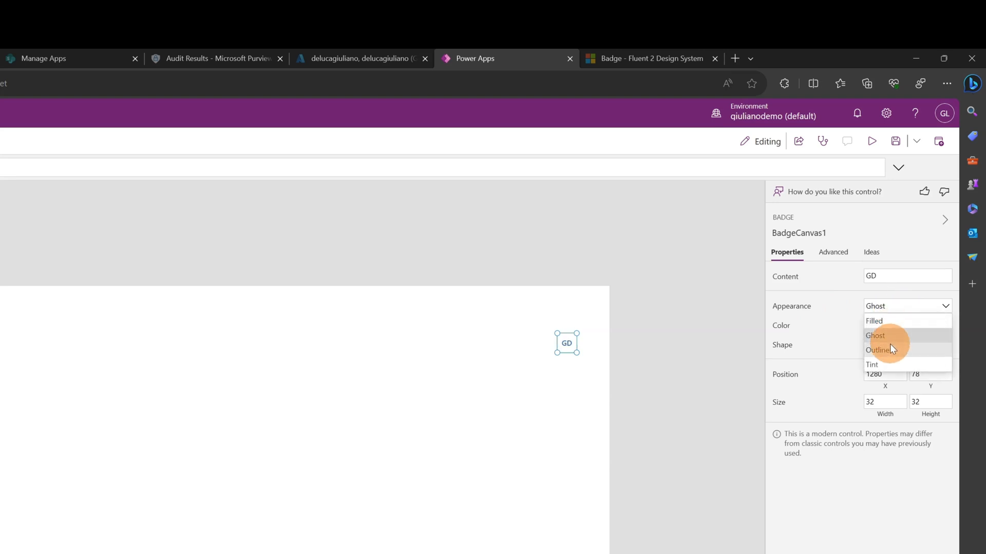
pyautogui.click(889, 346)
pyautogui.click(889, 310)
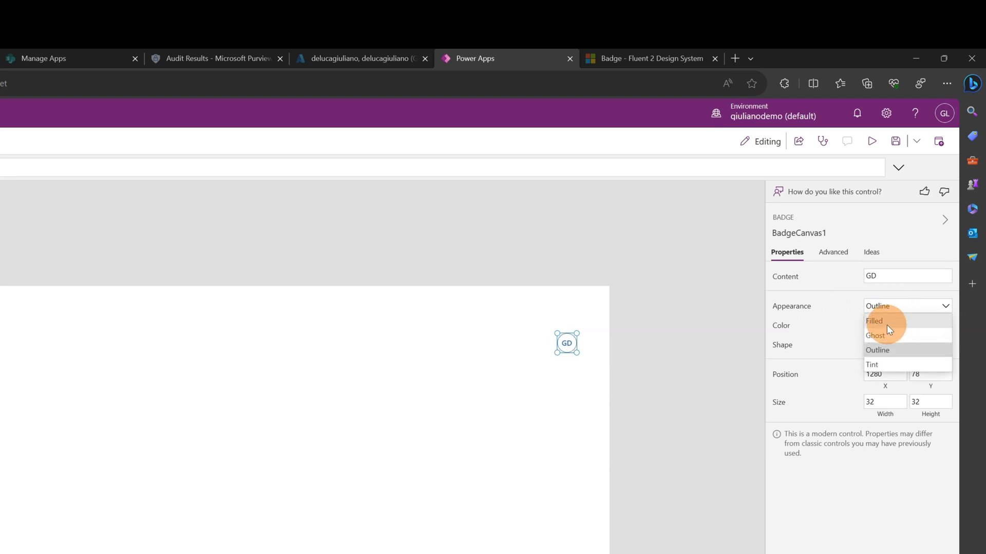
pyautogui.click(878, 365)
# - Try the Danger, Important and Informative colors on the badge, then restore Brand
pyautogui.click(895, 334)
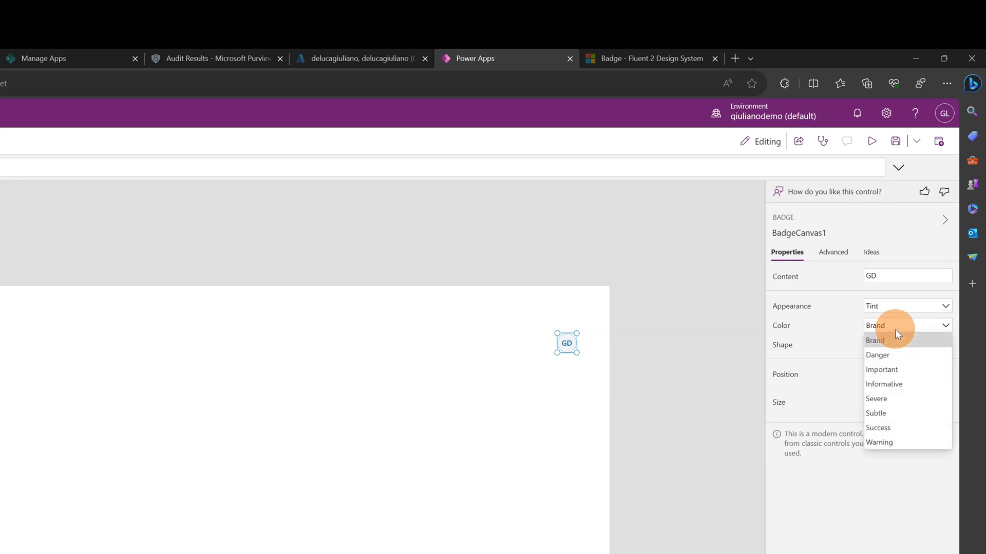
pyautogui.click(895, 354)
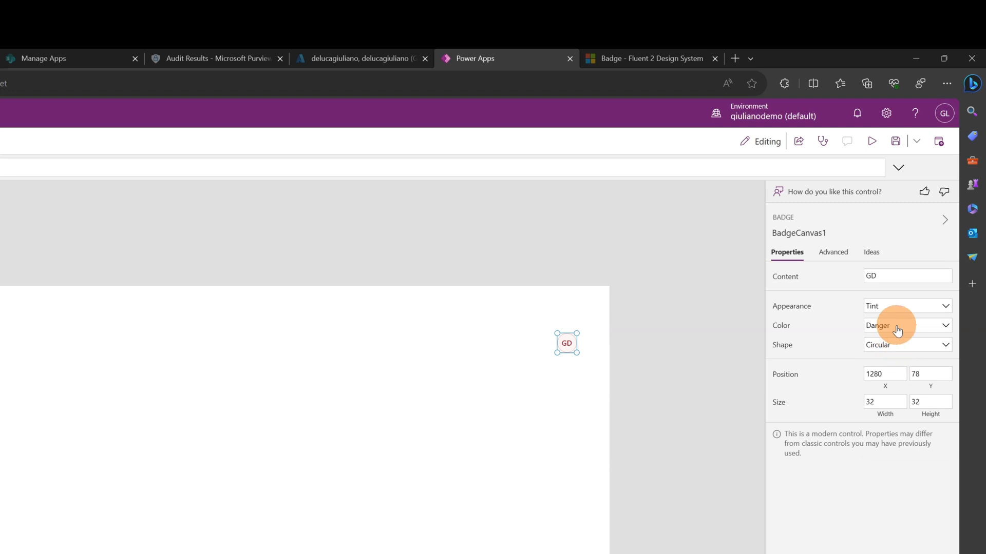
pyautogui.click(897, 331)
pyautogui.click(891, 370)
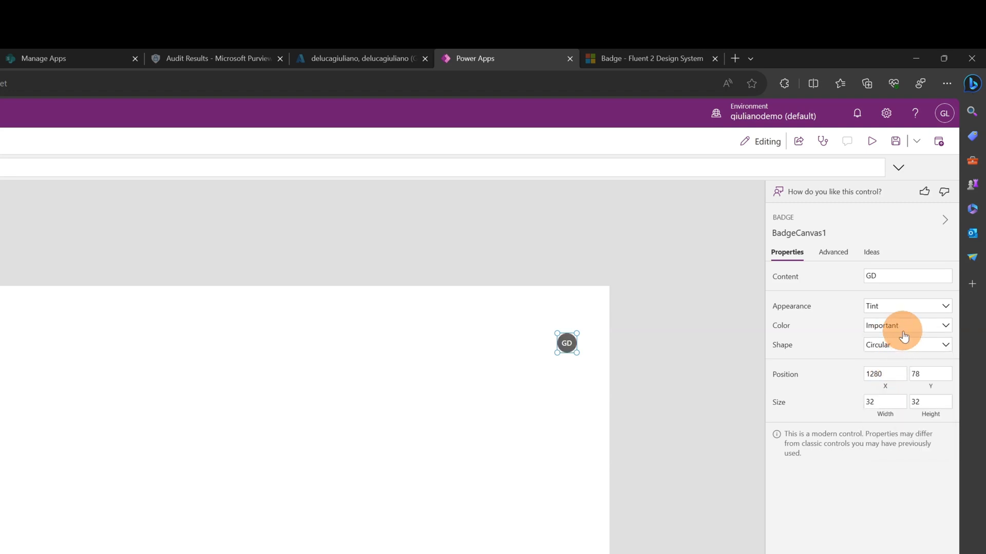
pyautogui.click(904, 336)
pyautogui.click(887, 384)
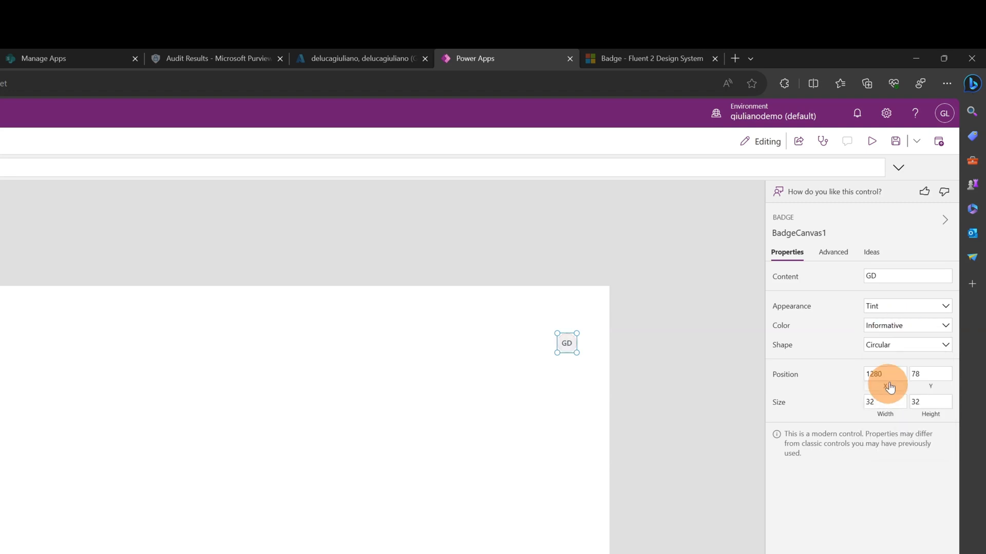
pyautogui.click(895, 332)
pyautogui.click(891, 337)
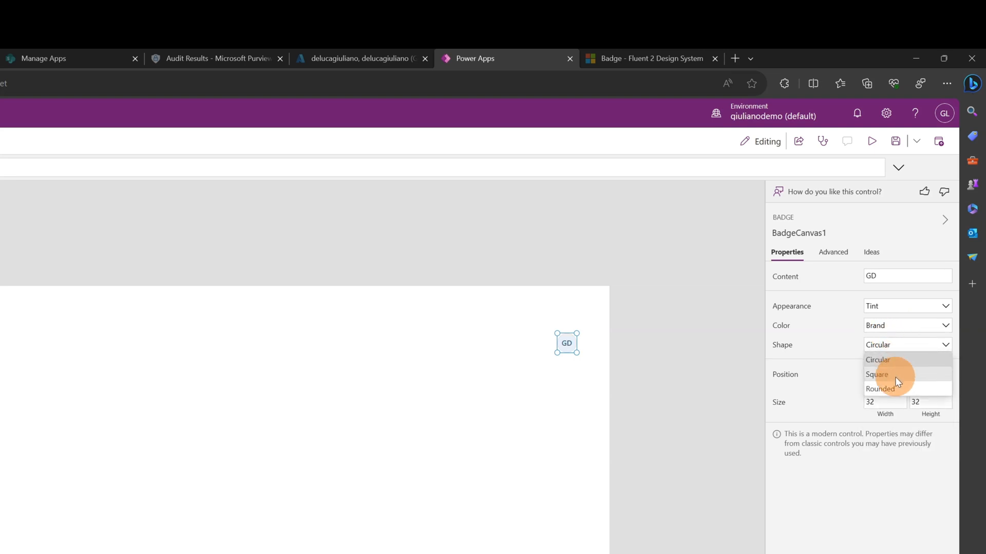
# - Try the Square and Rounded shapes on the badge, then return it to Circular
pyautogui.click(896, 375)
pyautogui.click(898, 355)
pyautogui.click(892, 388)
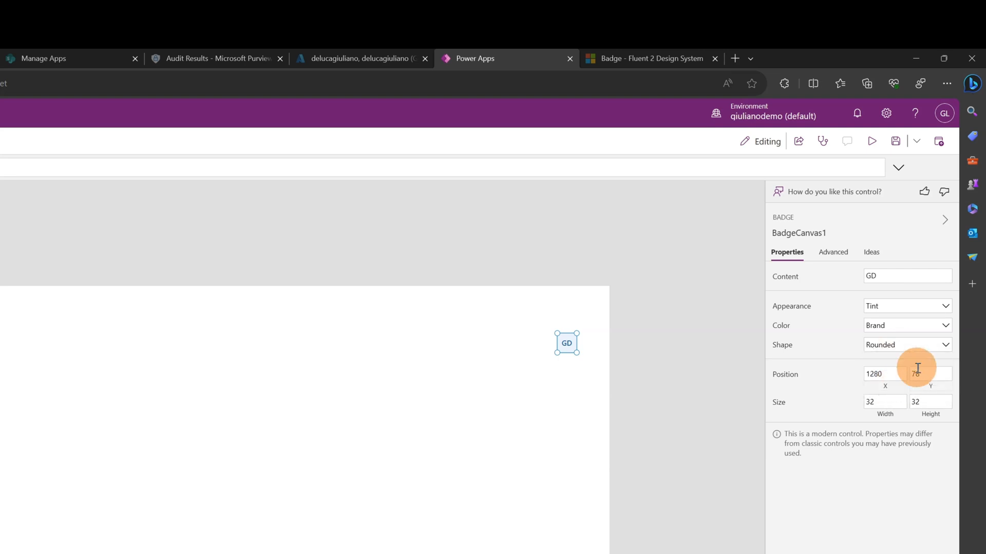
pyautogui.click(922, 351)
pyautogui.click(896, 361)
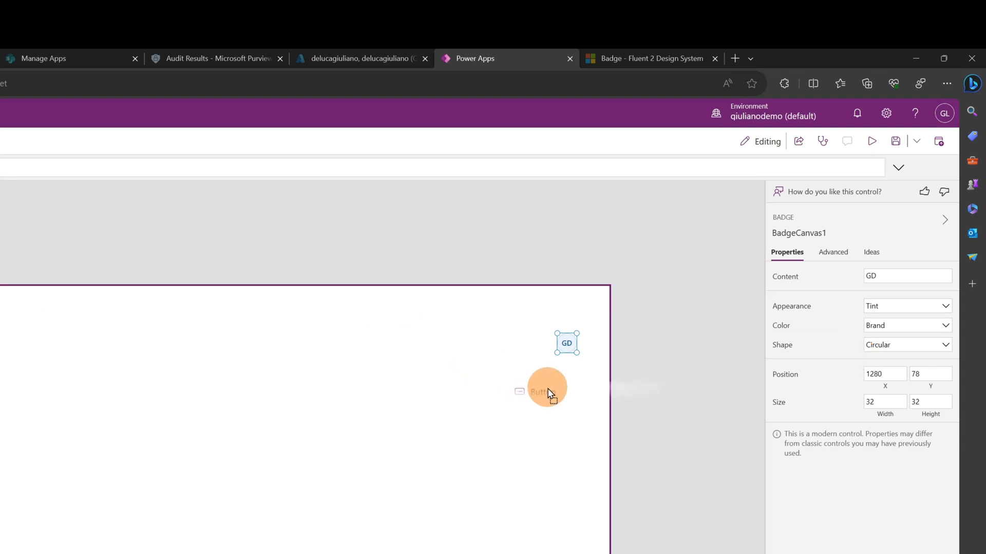
# - Insert a modern Button just below the badge and position it at about X 1230, Y 135
pyautogui.moveTo(512, 395); pyautogui.dragTo(544, 391)
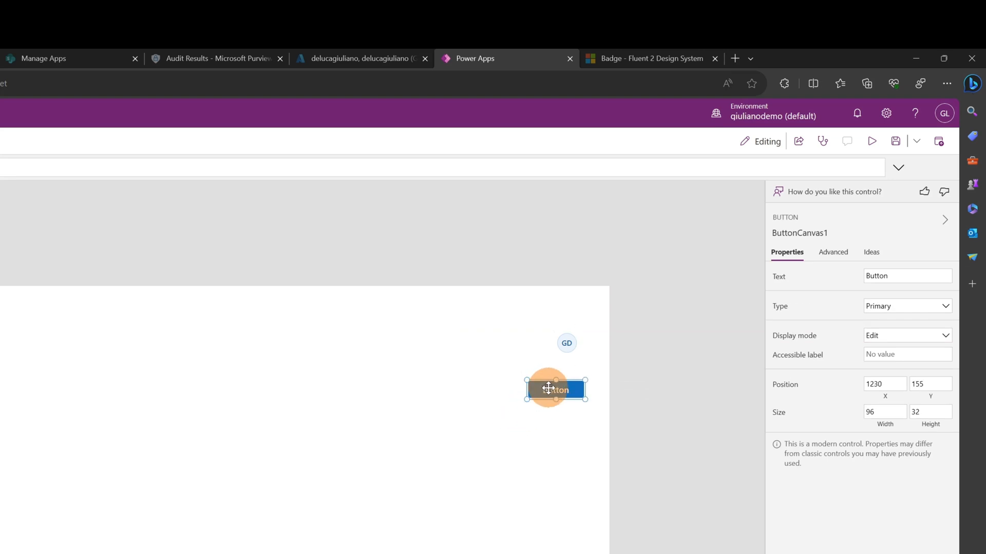
pyautogui.moveTo(548, 389); pyautogui.dragTo(550, 376)
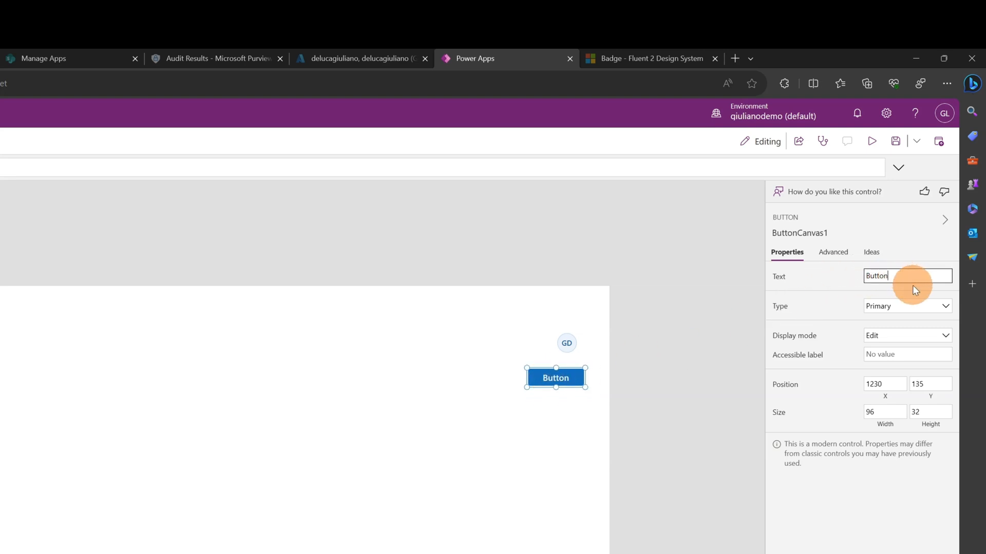
# - Try the Secondary, Outline, Subtle and Transparent types on the button, then return it to Primary
pyautogui.click(917, 308)
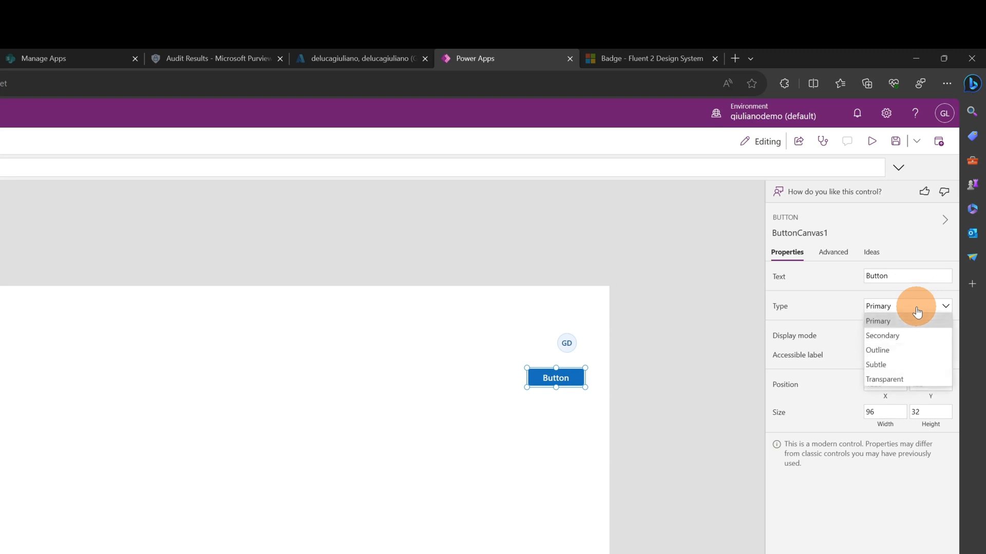
pyautogui.click(918, 335)
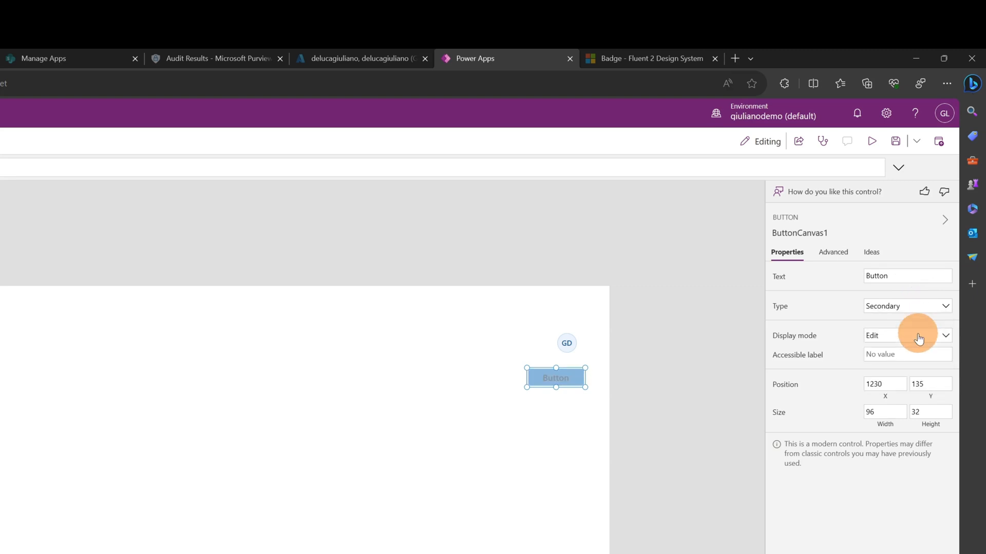
pyautogui.click(917, 306)
pyautogui.click(904, 349)
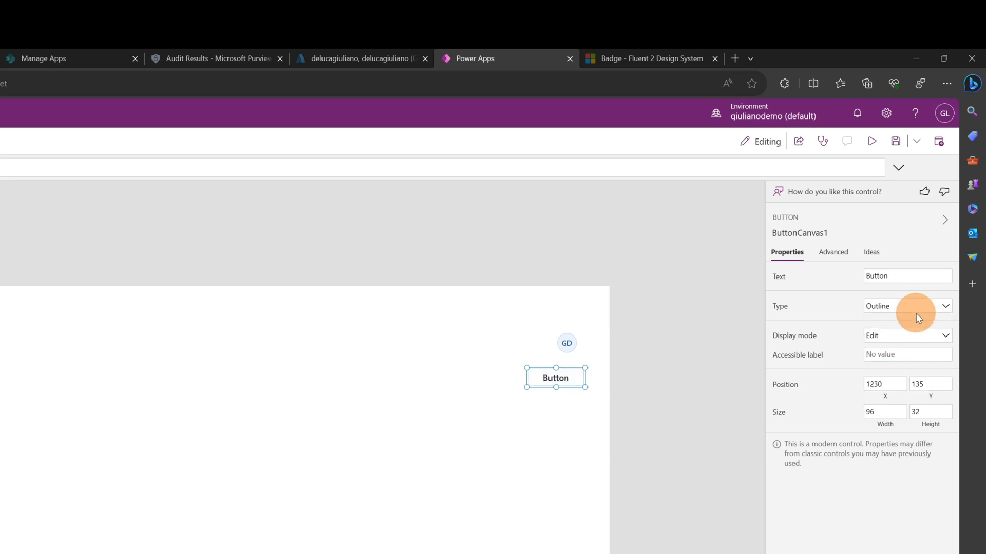
pyautogui.click(916, 312)
pyautogui.click(903, 362)
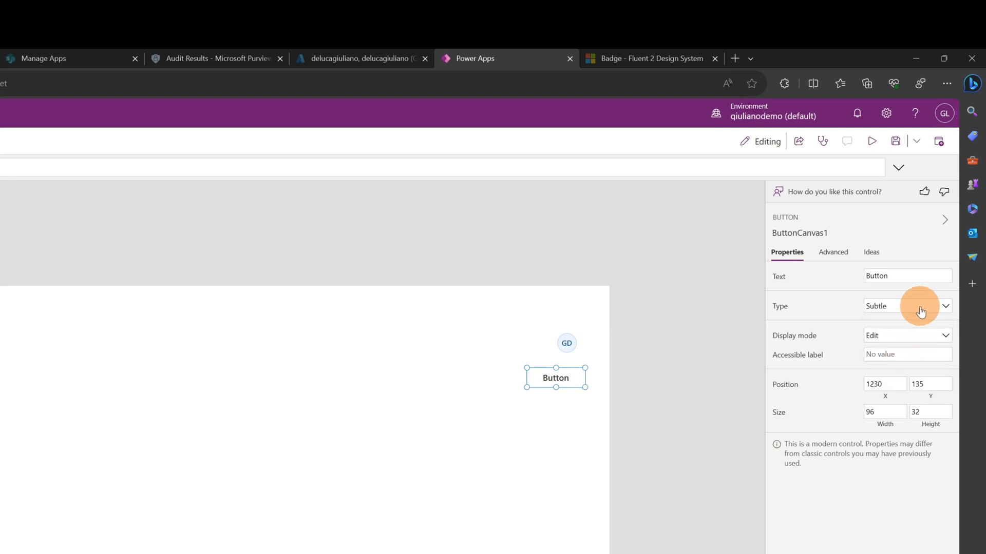
pyautogui.click(919, 308)
pyautogui.click(901, 375)
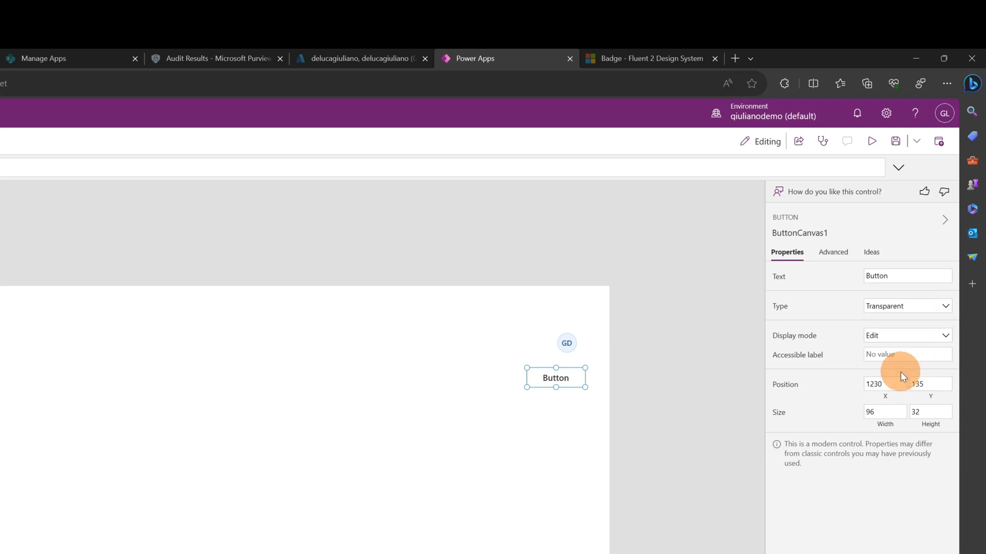
pyautogui.click(919, 308)
pyautogui.click(893, 322)
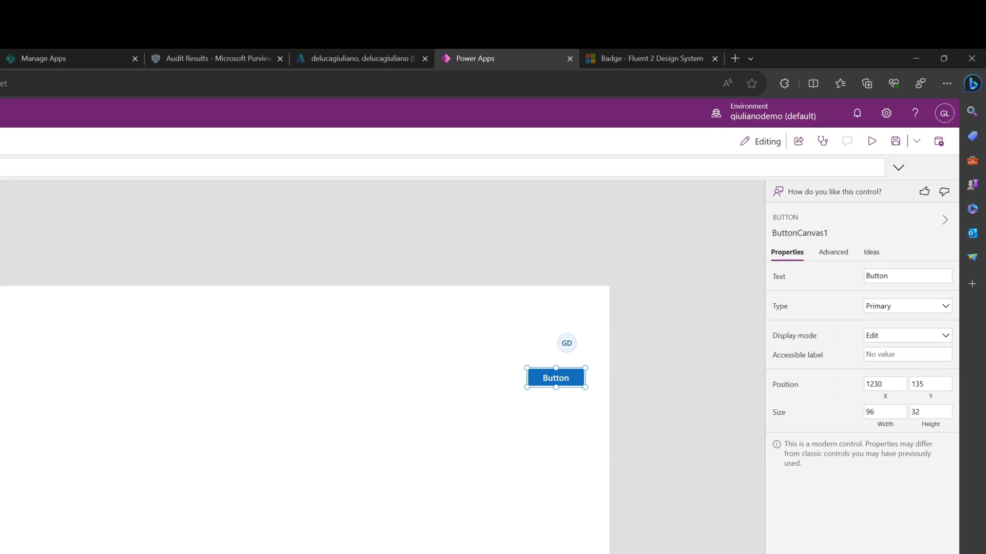
# - Insert a modern Checkbox below the button at about X 1198, Y 191, with the label Check and Checked switched on
pyautogui.moveTo(0, 441); pyautogui.dragTo(541, 416)
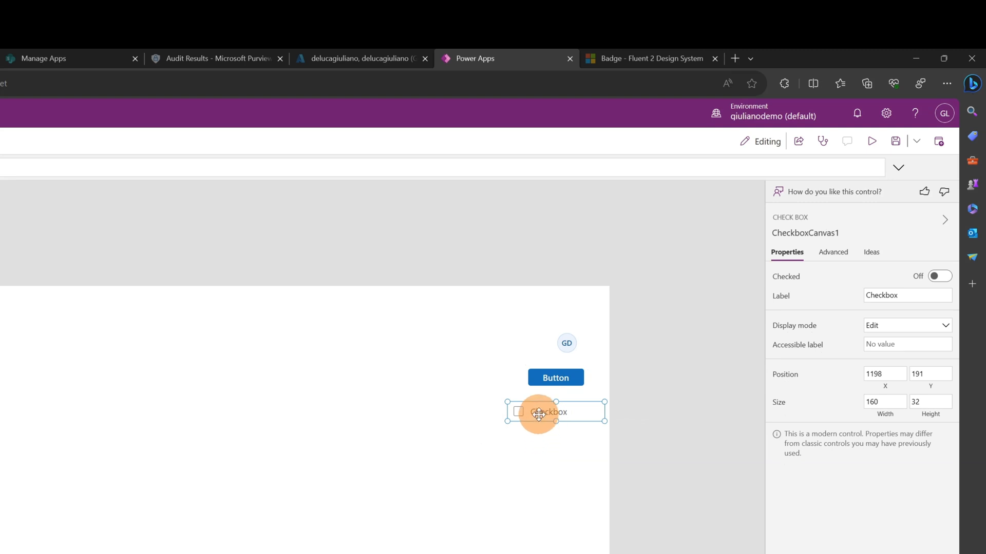
pyautogui.click(917, 296)
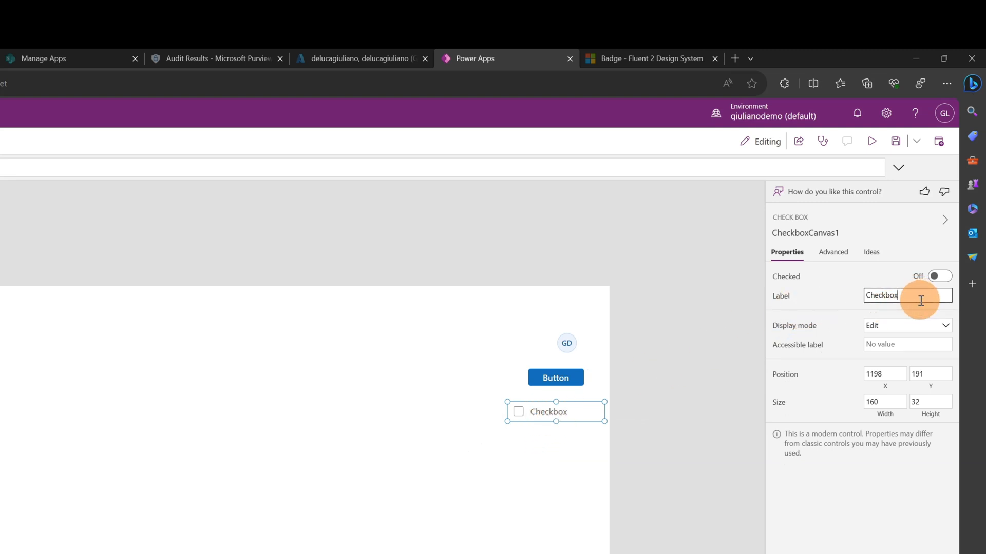
pyautogui.moveTo(920, 299); pyautogui.dragTo(884, 296)
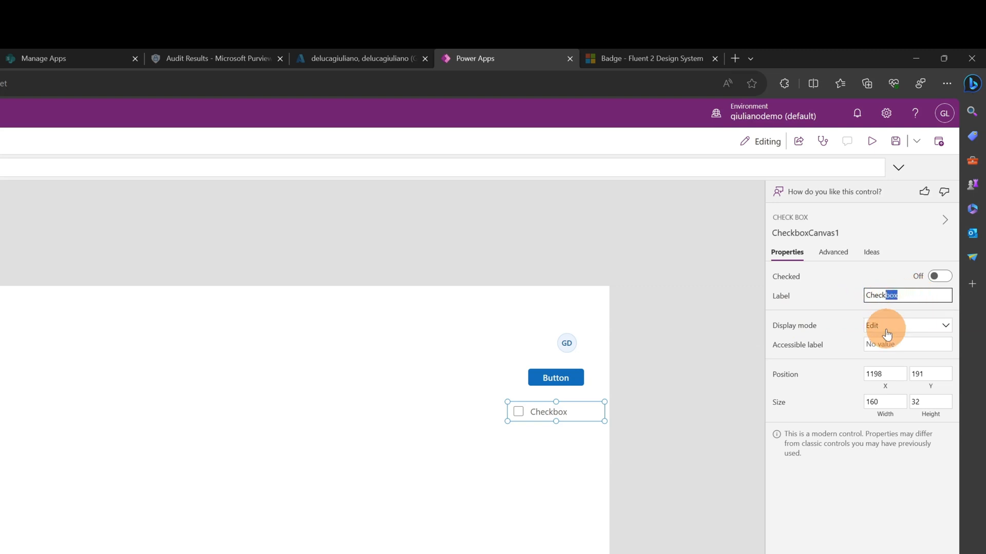
pyautogui.press('BackSpace')
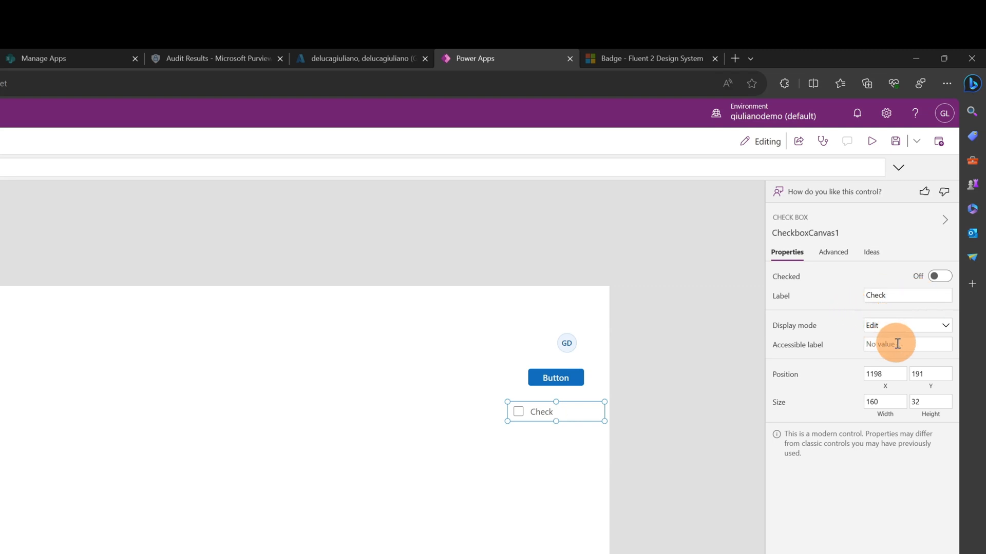
pyautogui.click(939, 276)
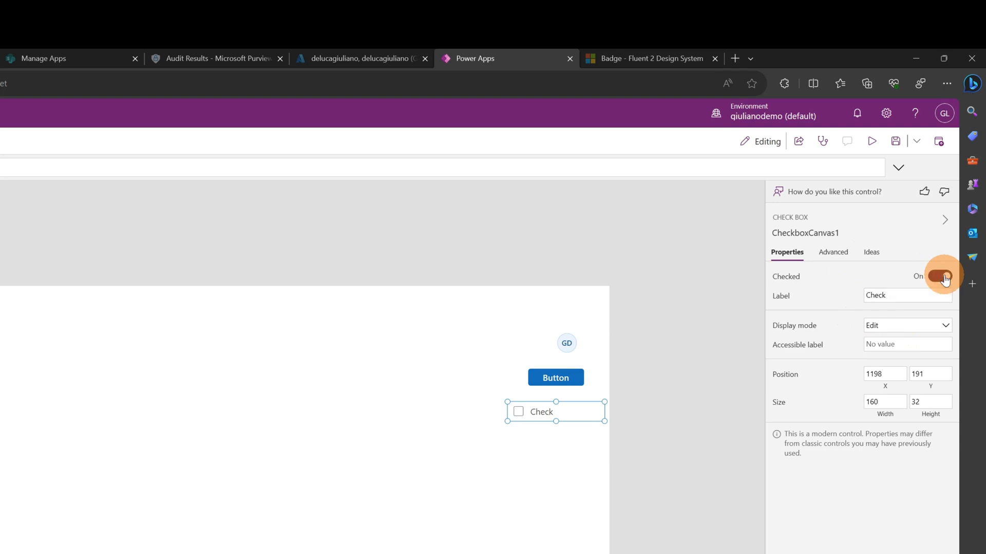
# - Insert a modern Combo box below the checkbox at about X 1046, Y 250, and use Accounts as its data source
pyautogui.click(521, 462)
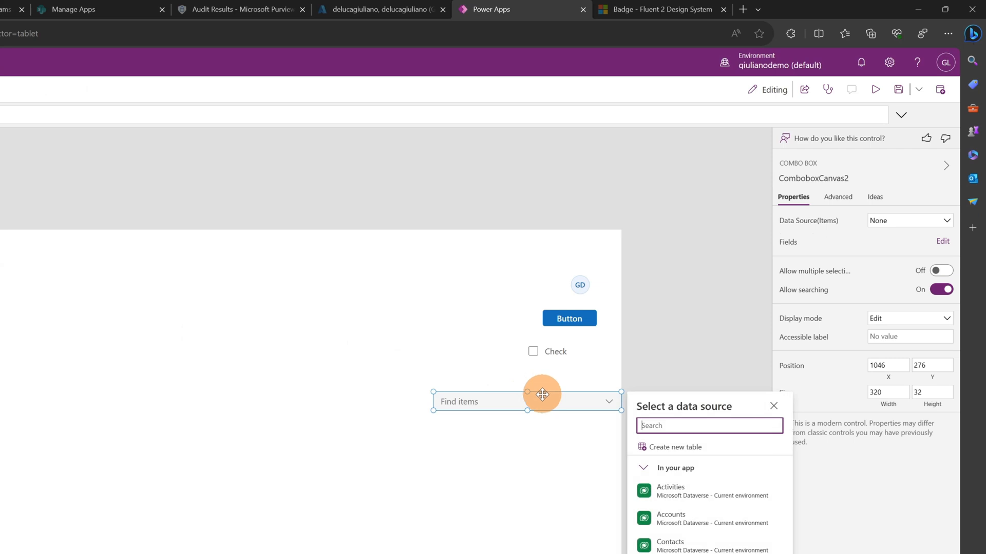
pyautogui.moveTo(542, 403); pyautogui.dragTo(552, 386)
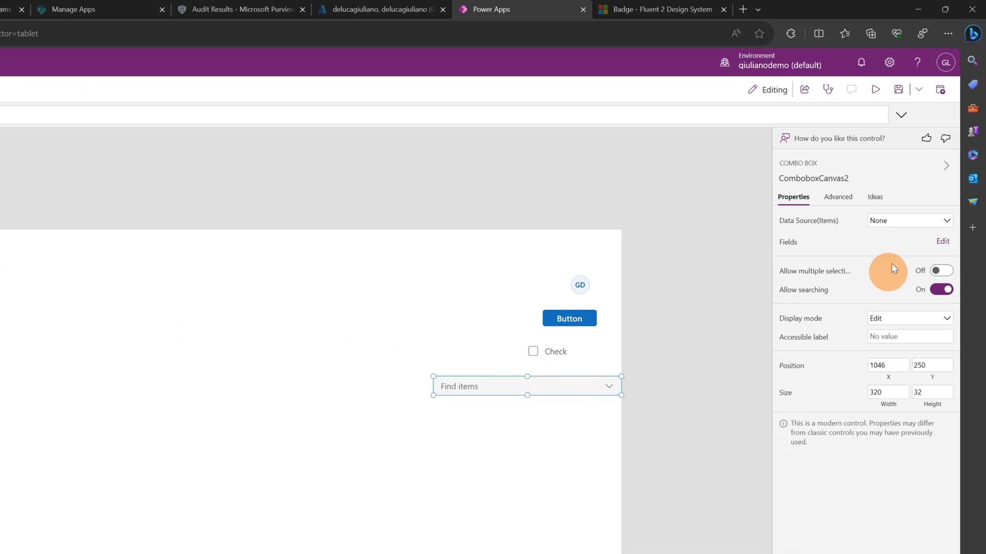
pyautogui.click(898, 226)
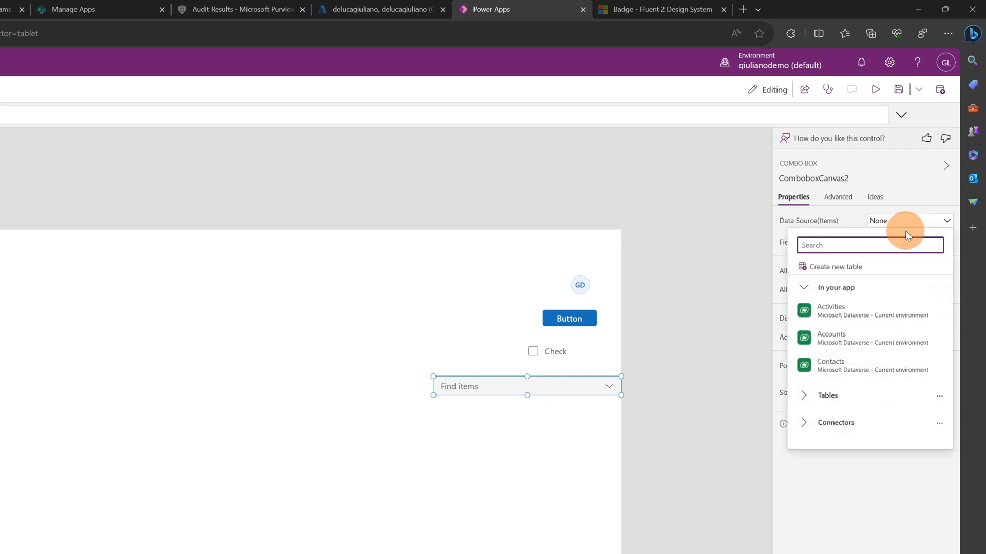
pyautogui.click(845, 339)
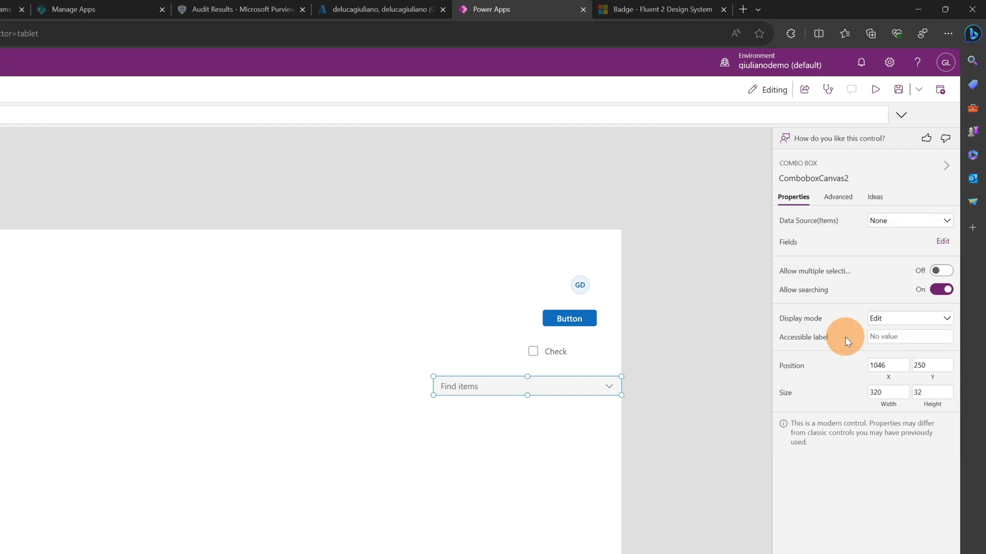
# - Set the combo box's view to All Accounts and allow multiple selections
pyautogui.click(920, 241)
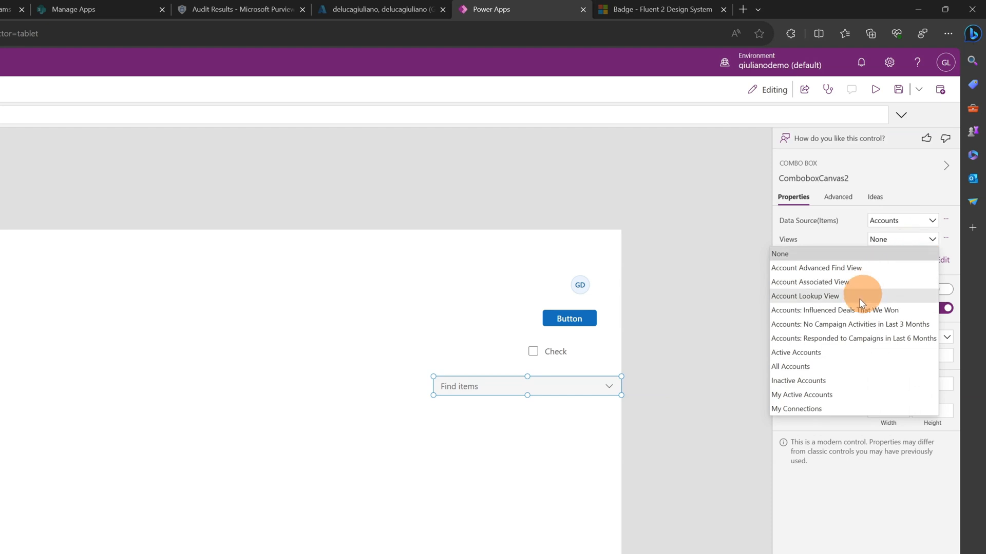
pyautogui.click(800, 369)
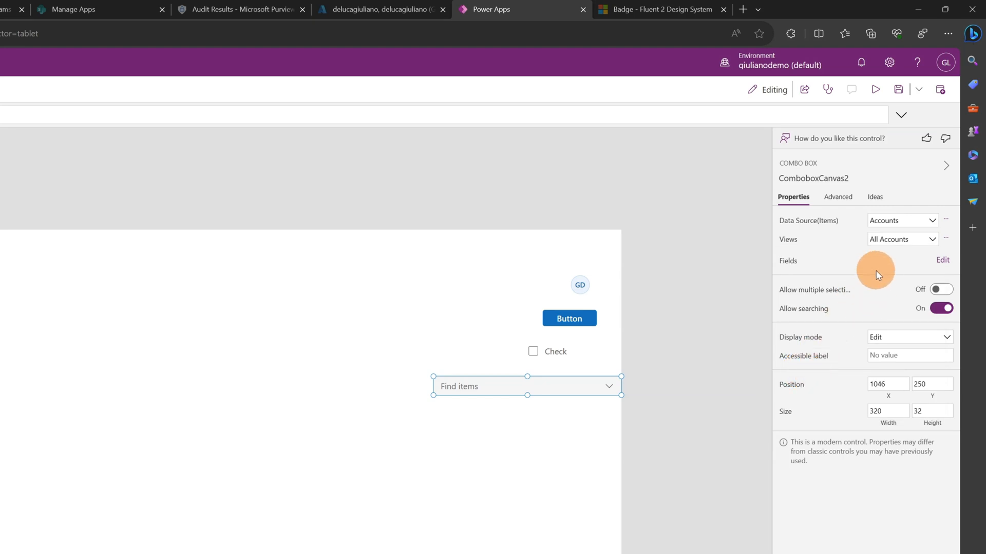
pyautogui.click(944, 291)
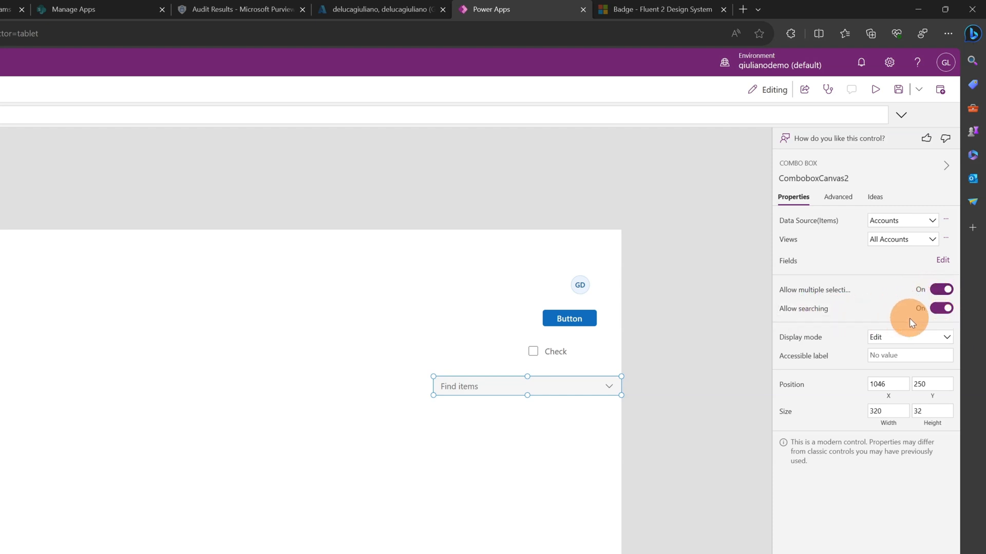
# - Preview the app and test the combo box's search with an account's first name, then clear the search text
pyautogui.click(875, 90)
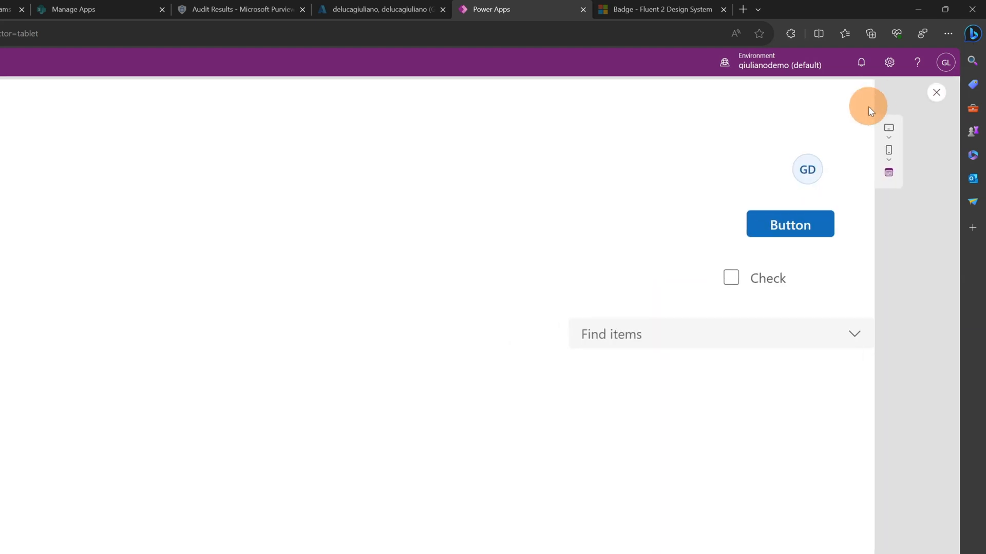
pyautogui.click(823, 327)
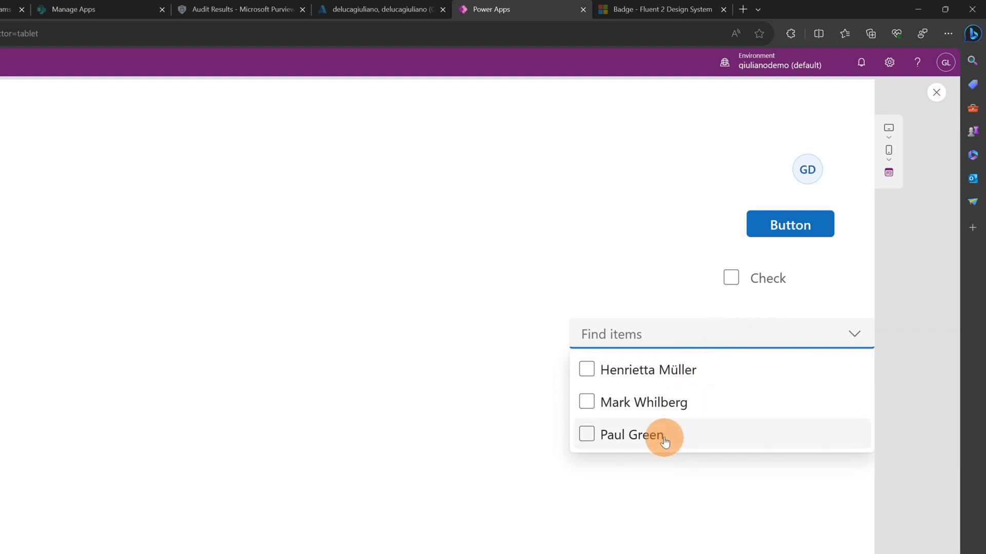
pyautogui.write('pau')
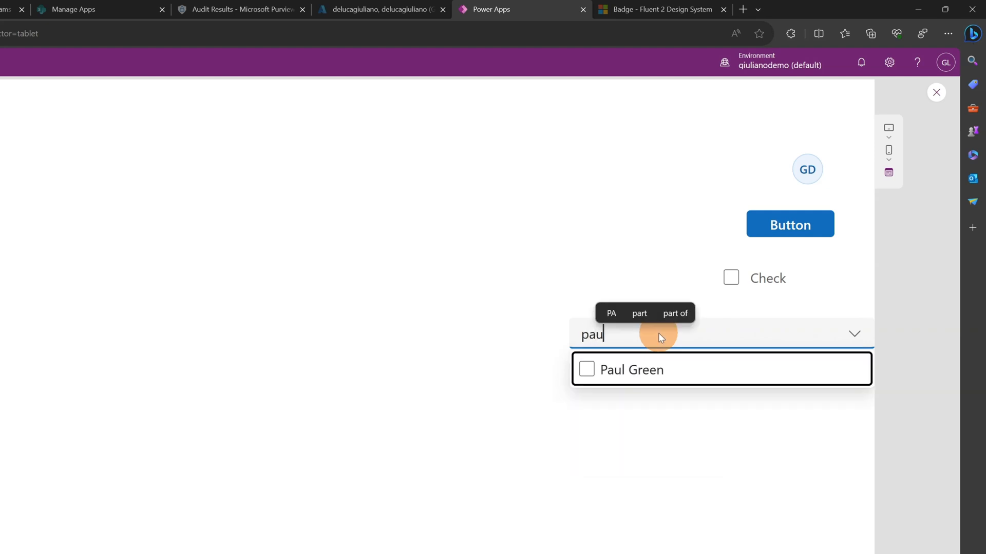
pyautogui.write('l')
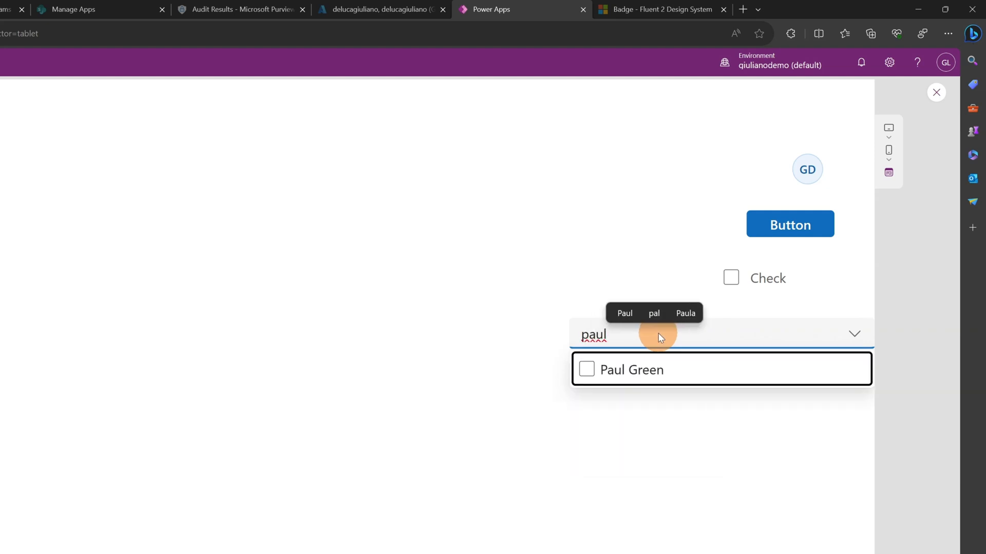
pyautogui.press('BackSpace')
pyautogui.press('BackSpace')
pyautogui.press('BackSpace')
pyautogui.press('BackSpace')
# - Test multiple selection by choosing all three accounts in the combo box, then close the preview
pyautogui.click(587, 369)
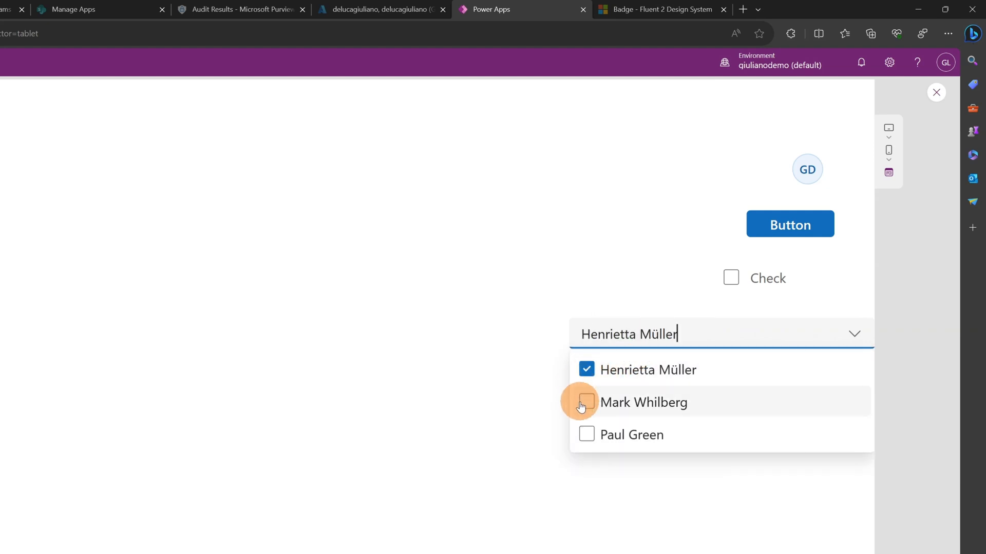
pyautogui.click(582, 404)
pyautogui.click(587, 434)
pyautogui.click(936, 92)
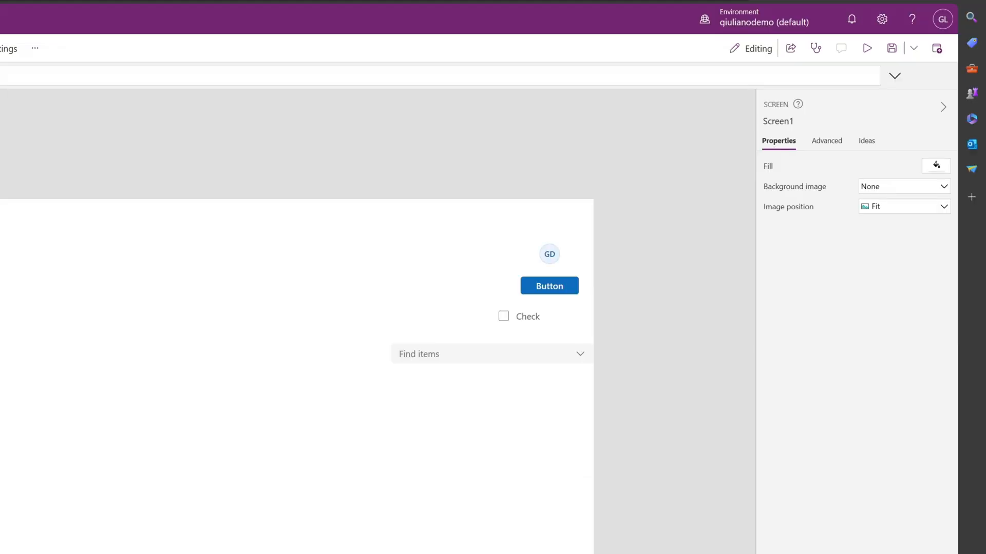
# - Insert a modern Date picker below the combo box at about X 1046, Y 285, and review its date format options
pyautogui.moveTo(2, 390); pyautogui.dragTo(498, 391)
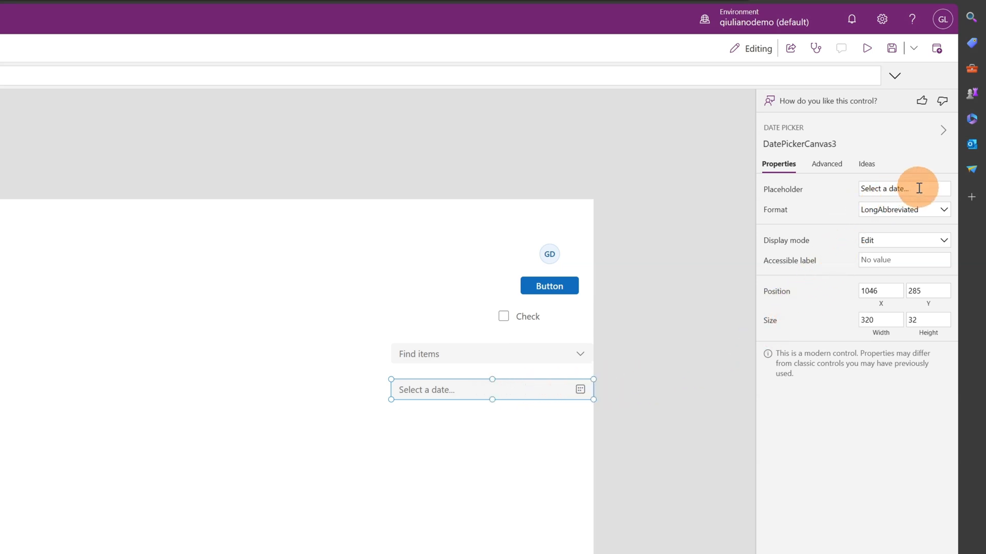
pyautogui.click(880, 212)
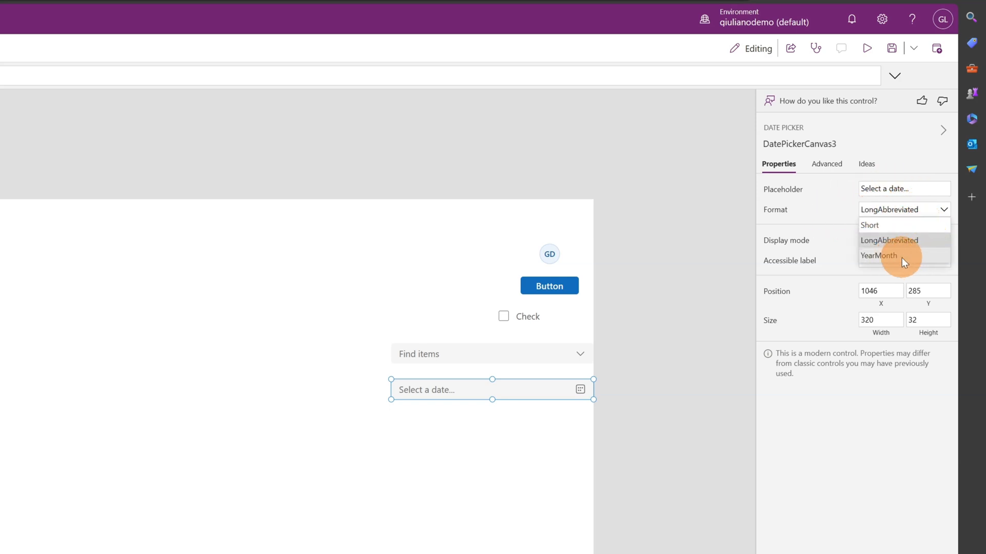
pyautogui.click(832, 230)
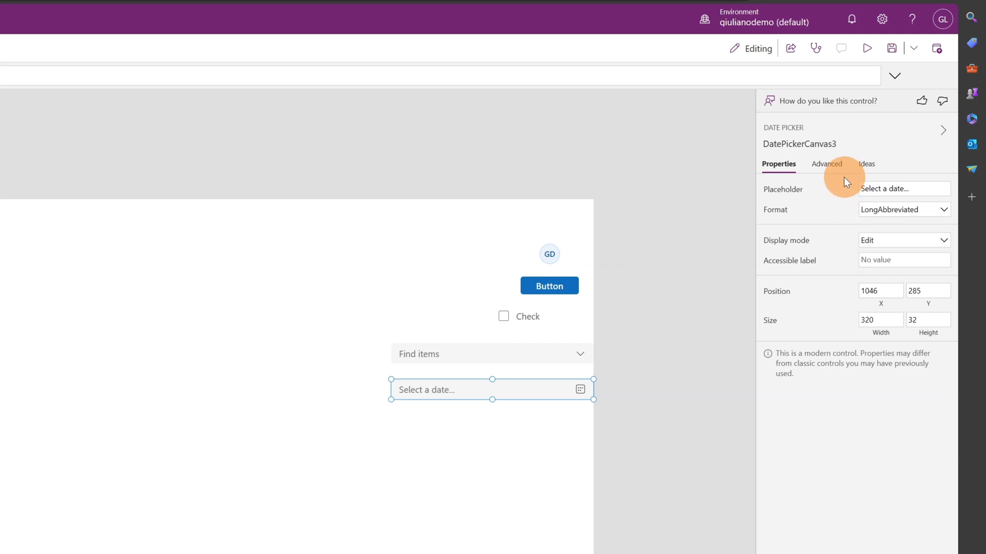
# - Preview the app, choose September 13, 2023 in the date picker and close the preview
pyautogui.click(867, 48)
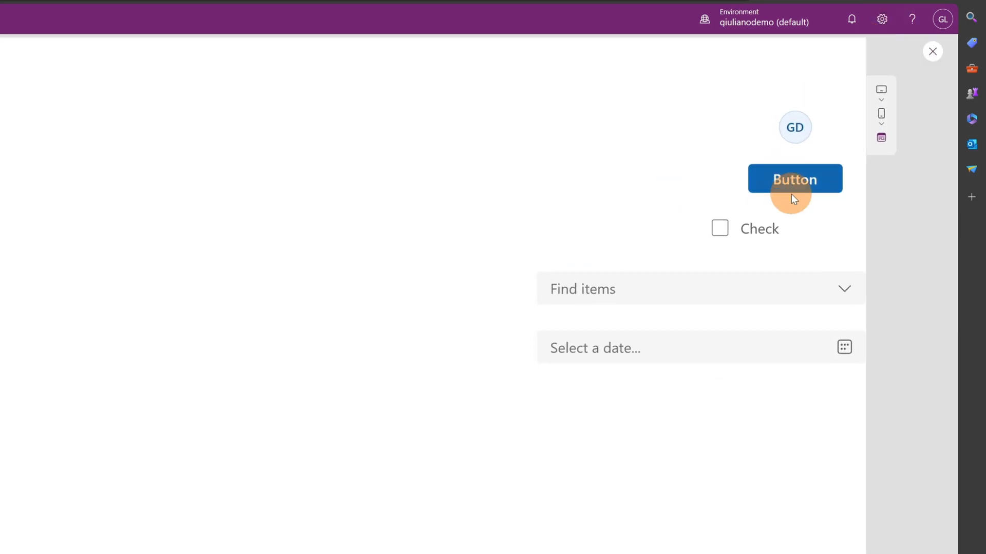
pyautogui.click(841, 348)
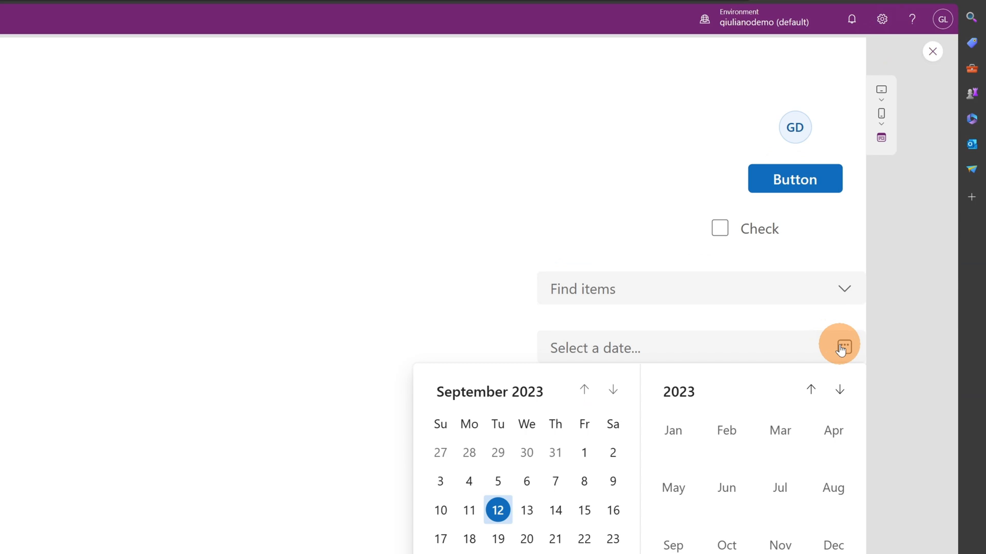
pyautogui.click(527, 511)
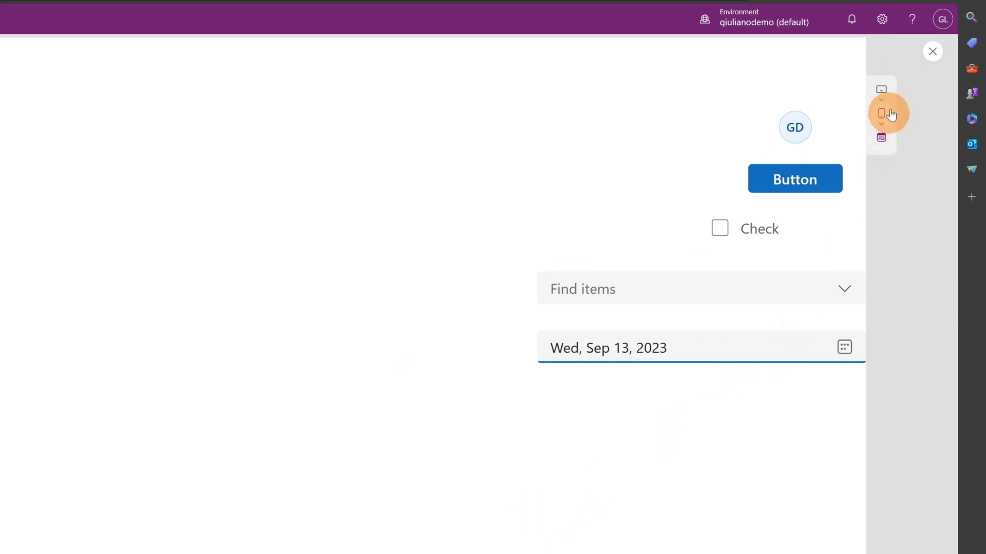
pyautogui.click(932, 51)
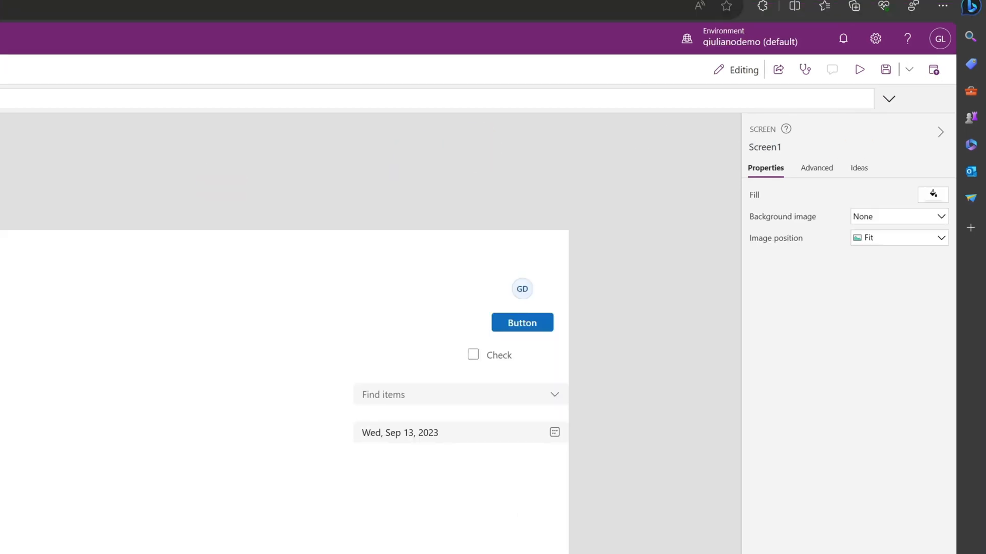
# - Insert a modern Dropdown below the date picker at about X 1046, Y 338, and use Accounts as its items
pyautogui.moveTo(0, 440); pyautogui.dragTo(420, 469)
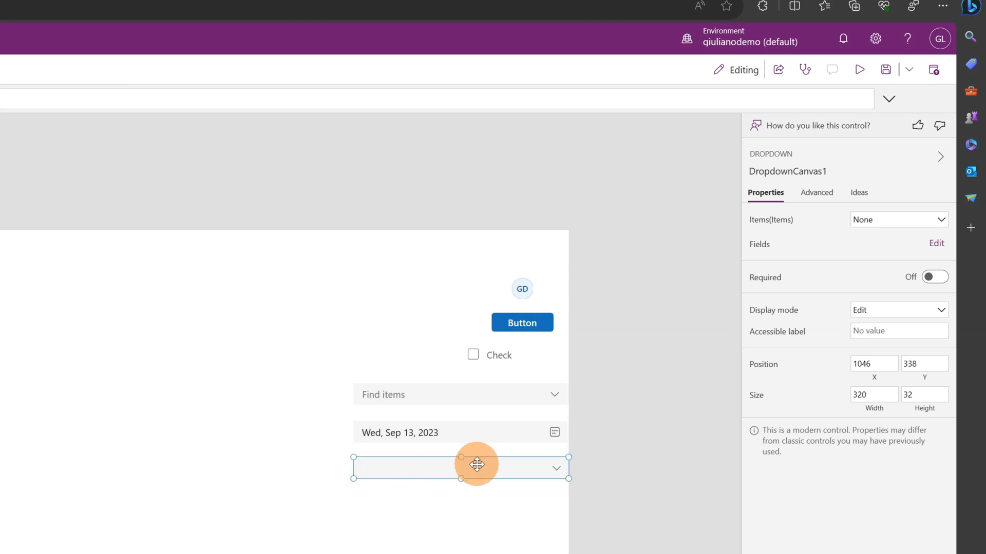
pyautogui.click(924, 224)
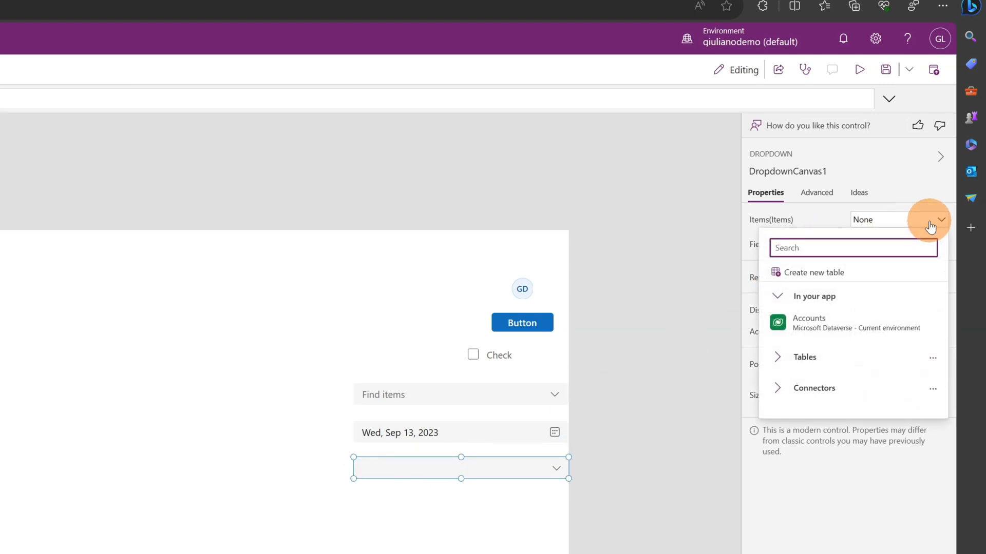
pyautogui.click(814, 323)
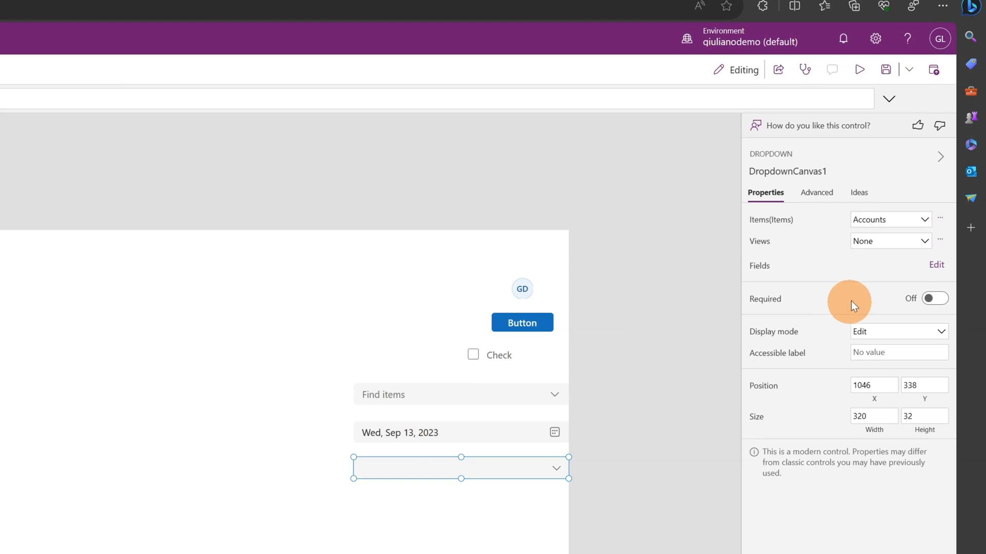
# - Set the dropdown's view to All Accounts, then preview the app and choose the first account in the dropdown
pyautogui.click(924, 242)
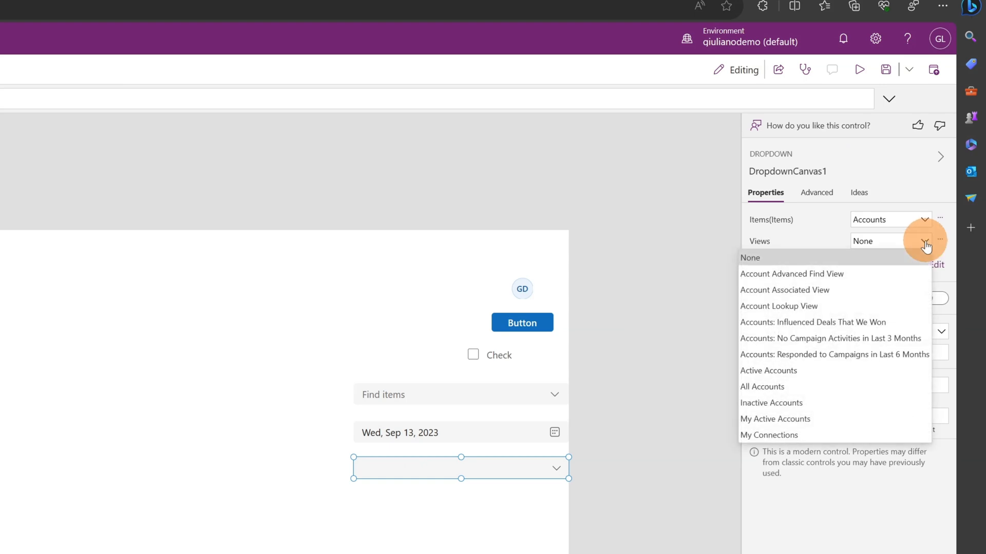
pyautogui.click(773, 387)
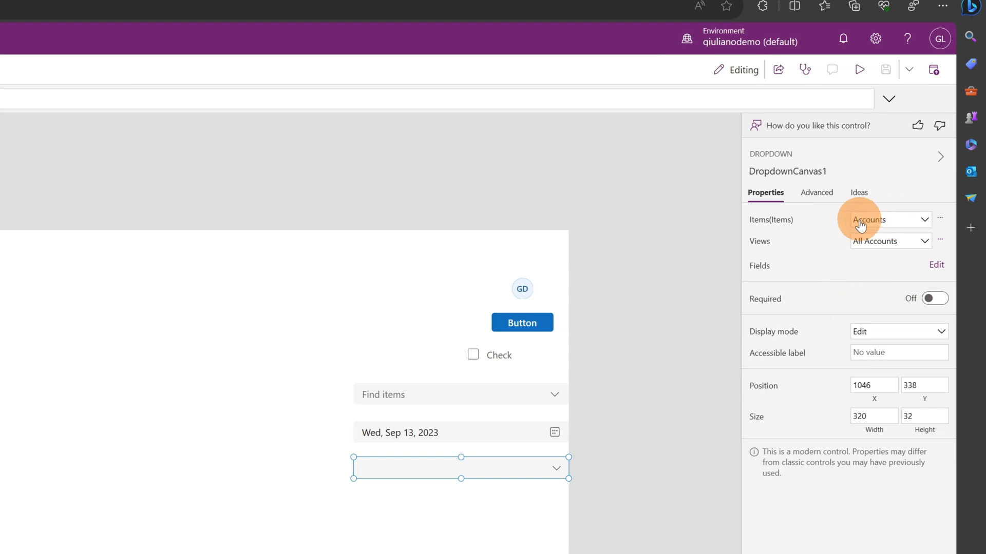
pyautogui.click(858, 76)
pyautogui.click(838, 436)
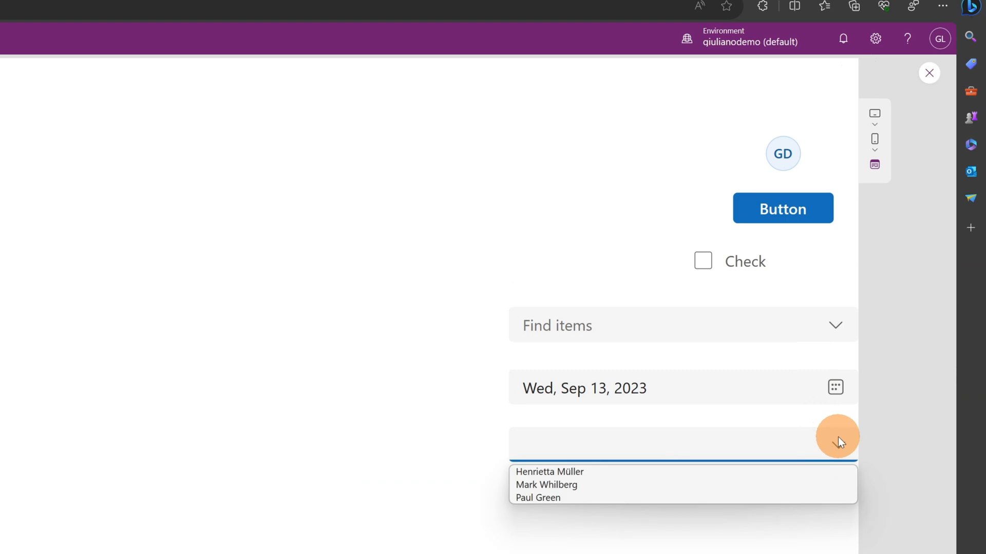
pyautogui.click(590, 473)
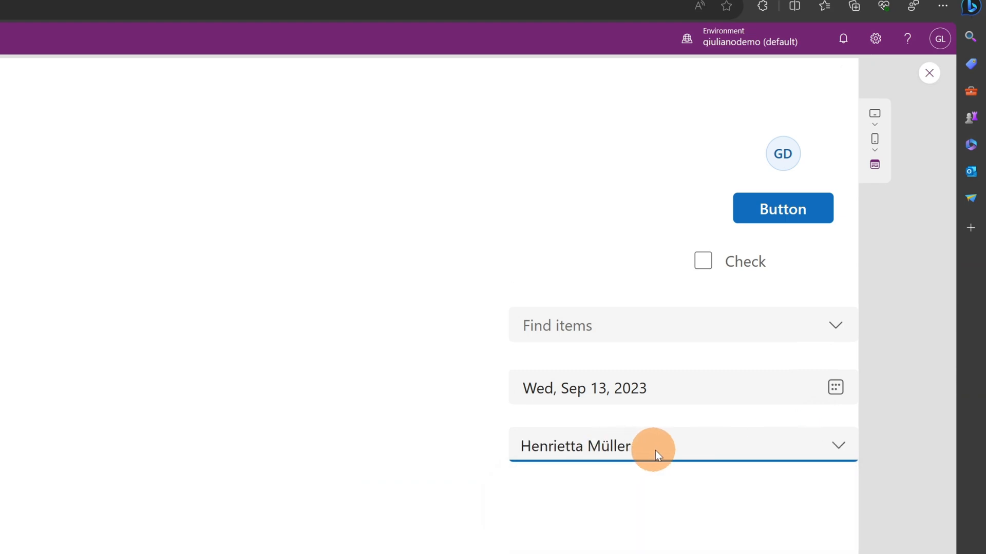
pyautogui.click(928, 75)
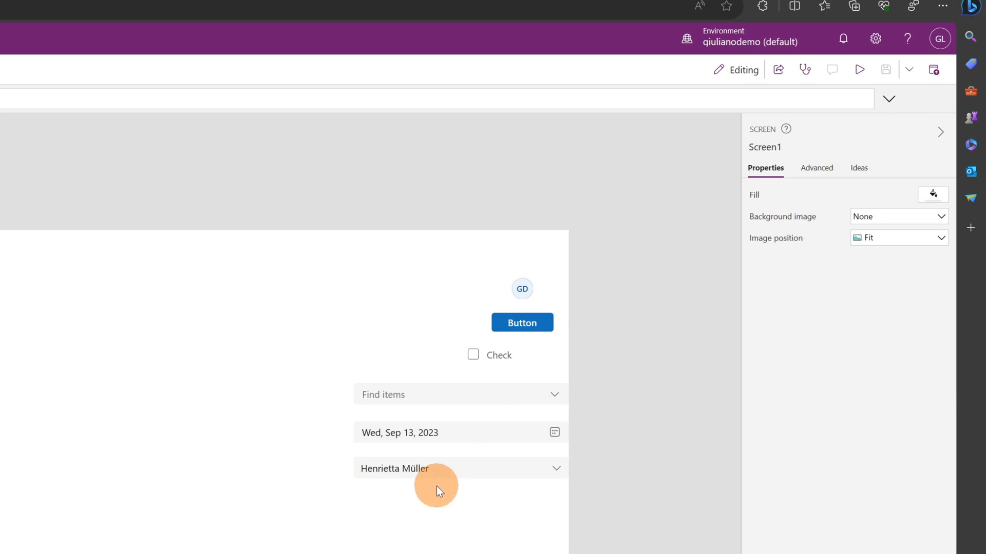
# - Insert a modern Information button beside the dropdown at about X 1014, Y 338, and review its icon size options
pyautogui.moveTo(1, 498); pyautogui.dragTo(433, 507)
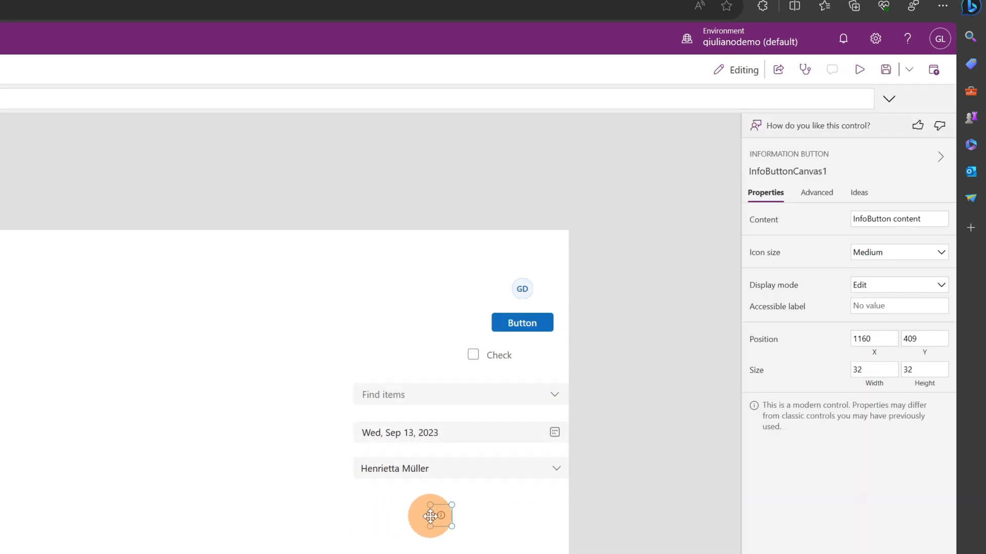
pyautogui.moveTo(430, 516); pyautogui.dragTo(333, 468)
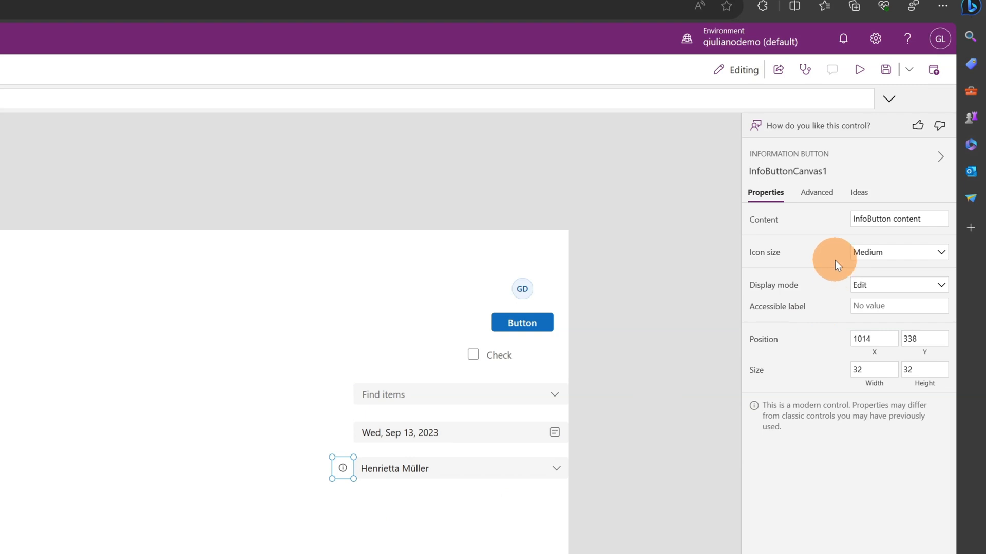
pyautogui.click(907, 253)
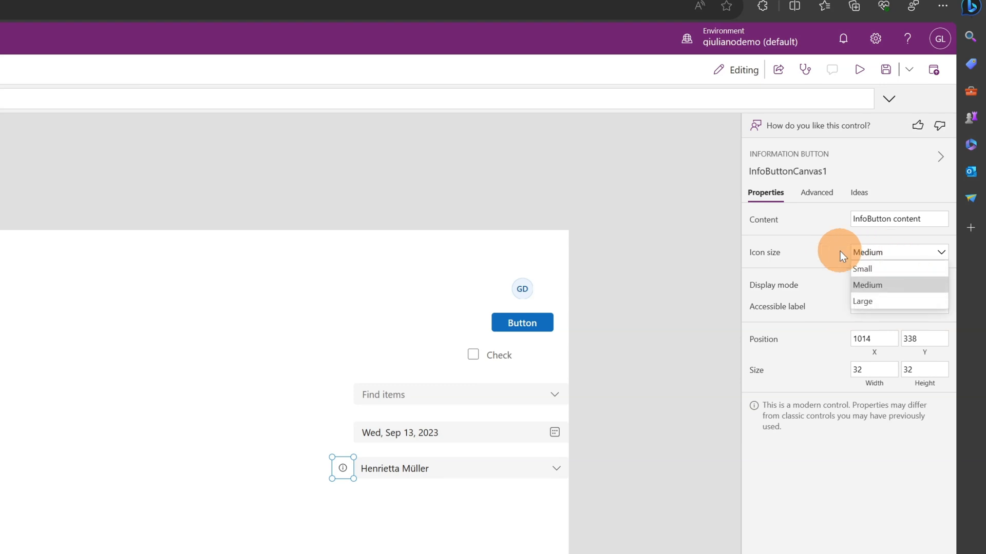
# - Preview the app, open the information button's content callout and close the preview
pyautogui.click(900, 220)
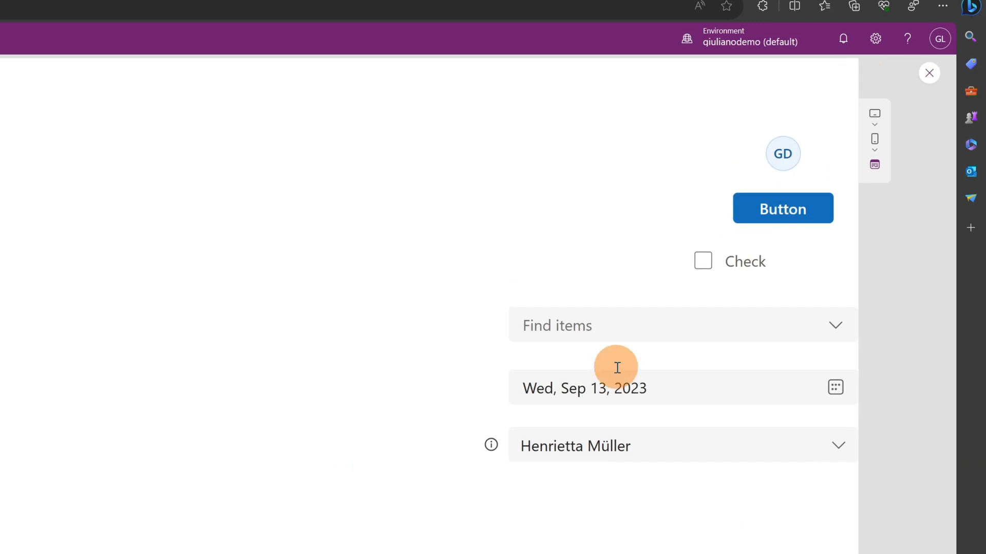
pyautogui.click(492, 444)
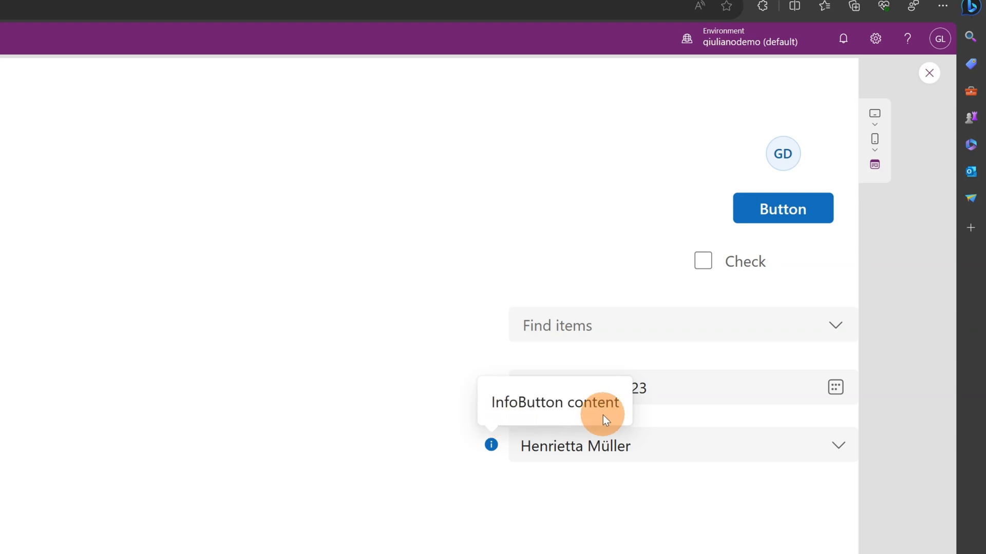
pyautogui.click(932, 78)
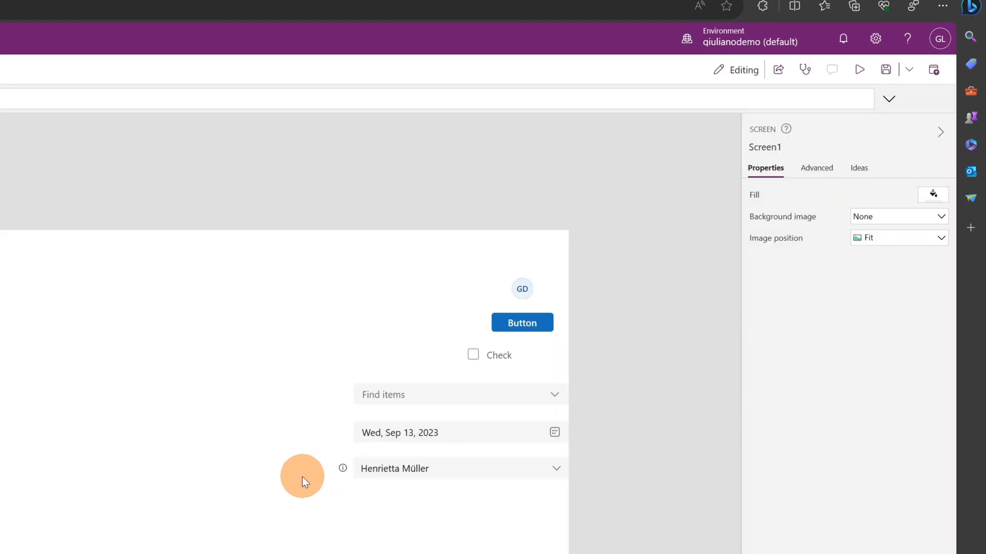
# - Insert a modern Link below the dropdown at about X 1046, Y 383
pyautogui.click(343, 467)
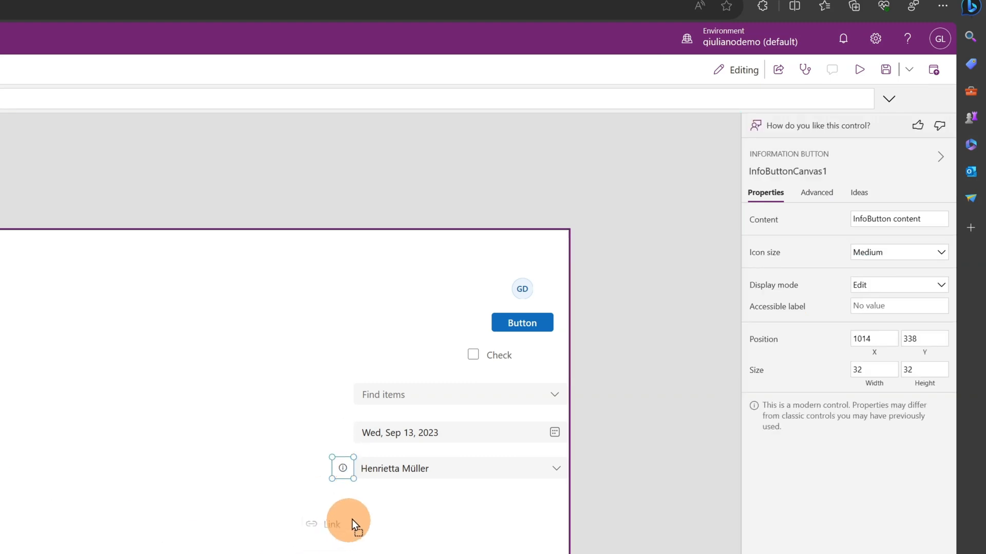
pyautogui.click(432, 518)
pyautogui.moveTo(448, 518); pyautogui.dragTo(447, 502)
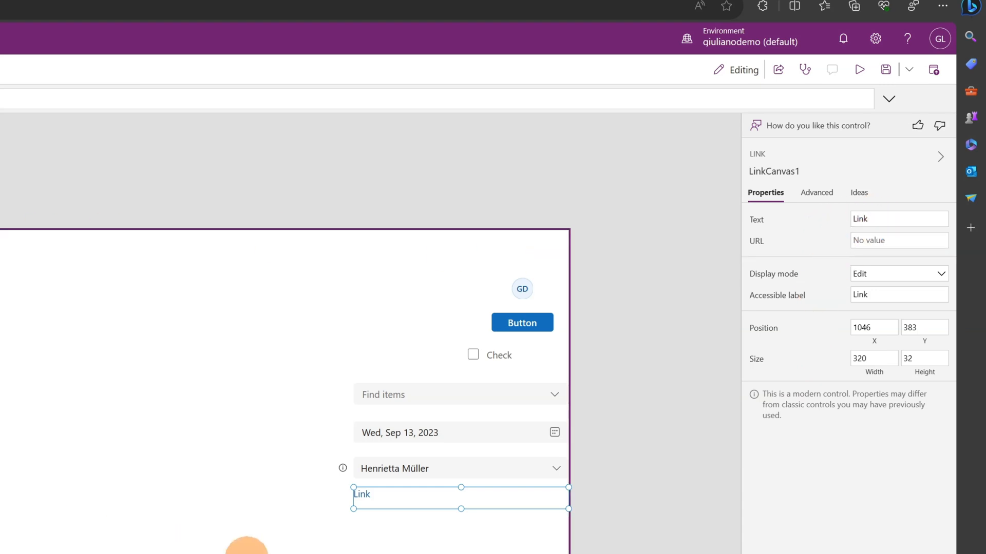
# - Insert a modern Progress bar below the link at about X 916, Y 415
pyautogui.click(407, 546)
pyautogui.click(427, 548)
pyautogui.moveTo(427, 548); pyautogui.dragTo(452, 527)
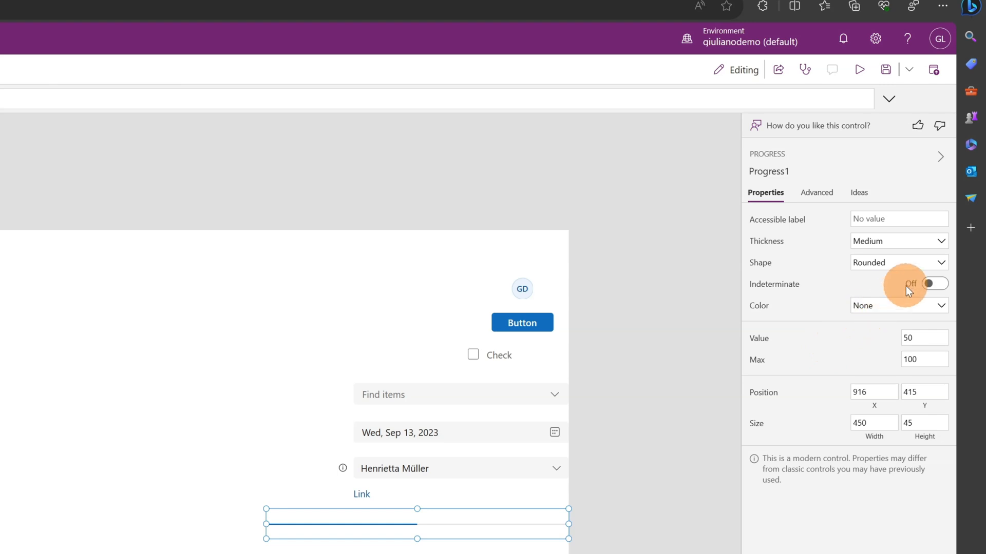
# - Make the progress bar indeterminate and set its thickness to Large and its shape to Square
pyautogui.click(936, 285)
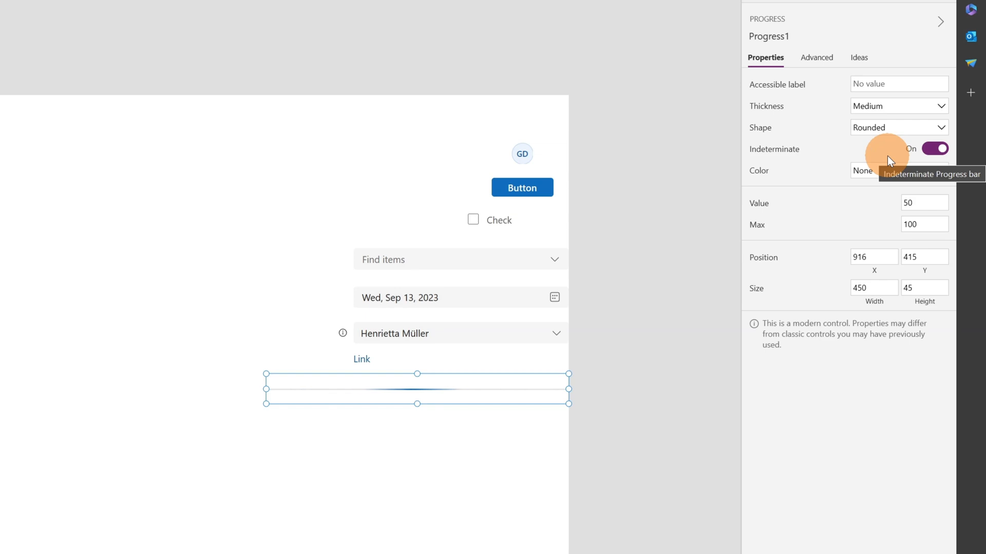
pyautogui.click(887, 107)
pyautogui.click(895, 81)
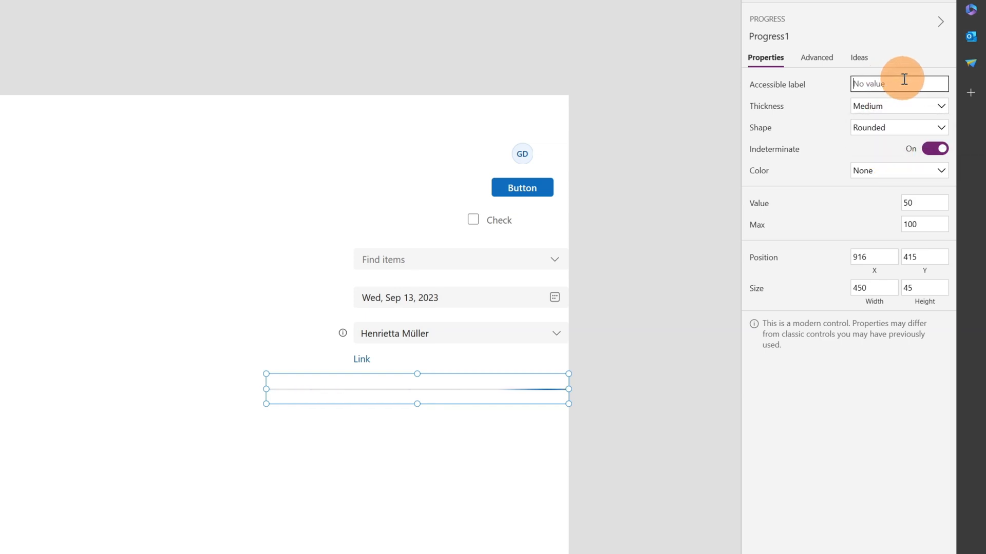
pyautogui.click(903, 107)
pyautogui.click(879, 137)
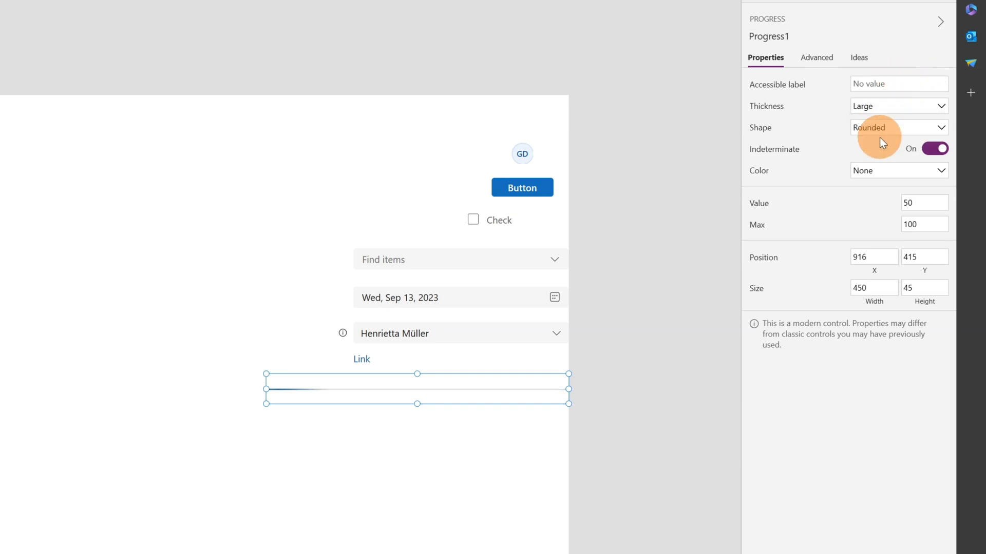
pyautogui.click(893, 133)
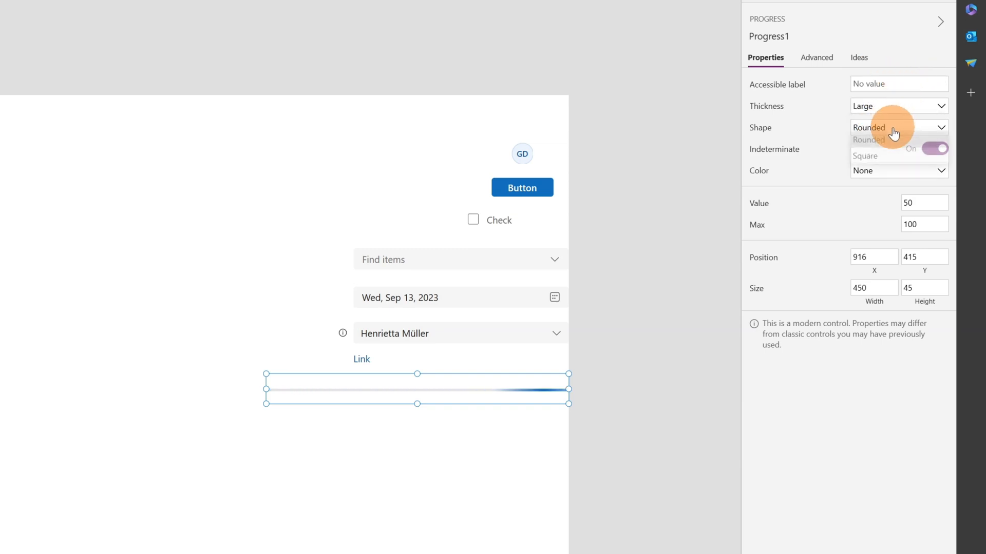
pyautogui.click(880, 160)
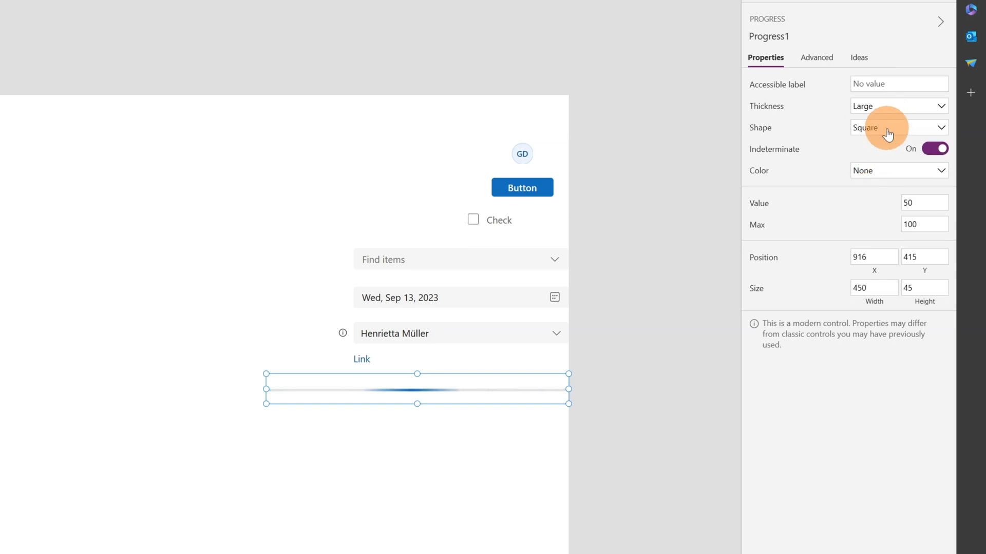
# - Try the Success and Warning colors on the progress bar, settle on Error, and turn off its indeterminate mode
pyautogui.click(862, 171)
pyautogui.click(872, 204)
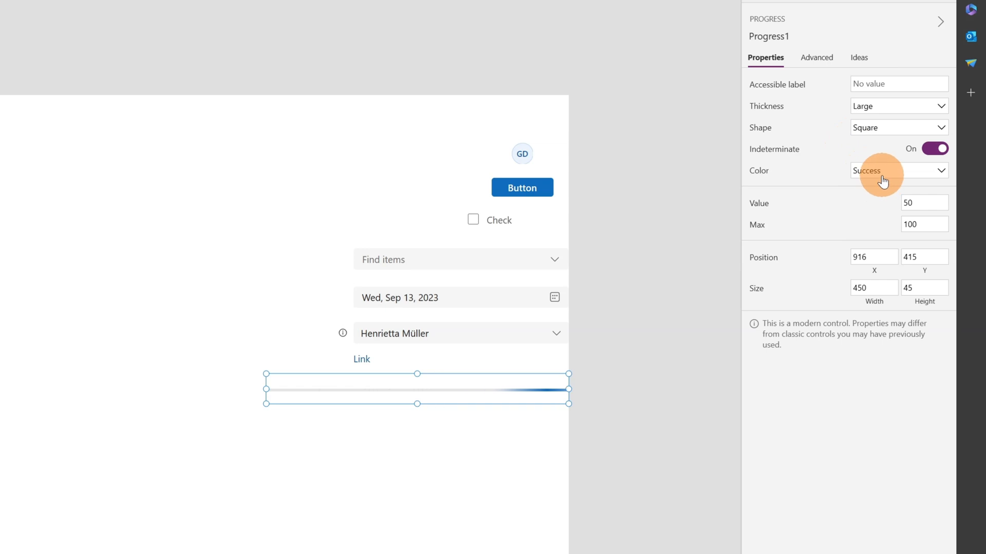
pyautogui.click(879, 177)
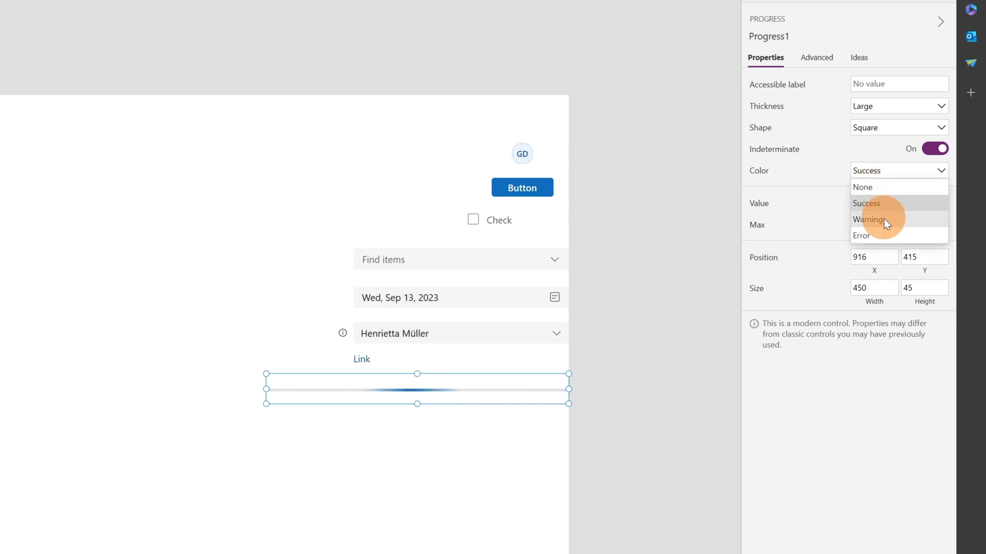
pyautogui.click(875, 221)
pyautogui.click(873, 172)
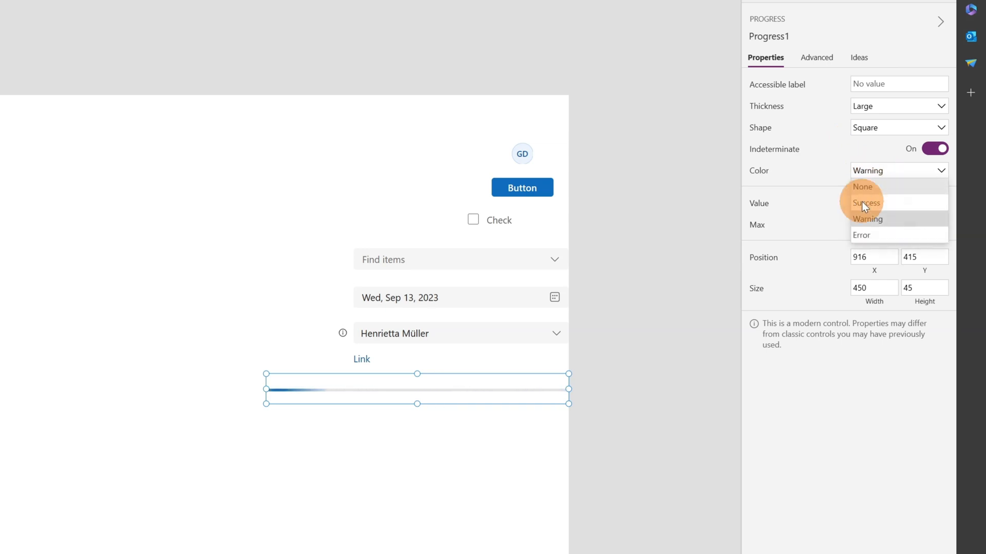
pyautogui.click(861, 238)
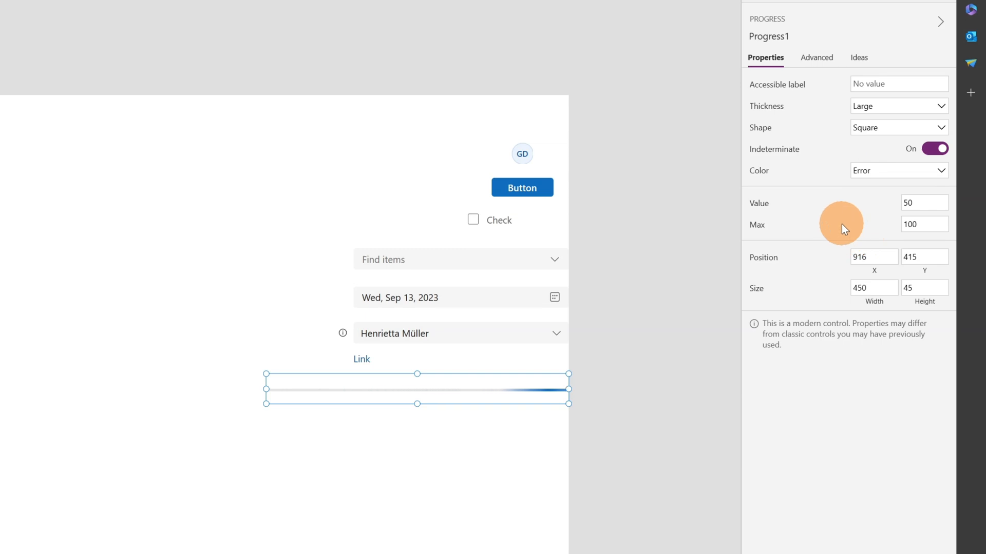
pyautogui.click(935, 149)
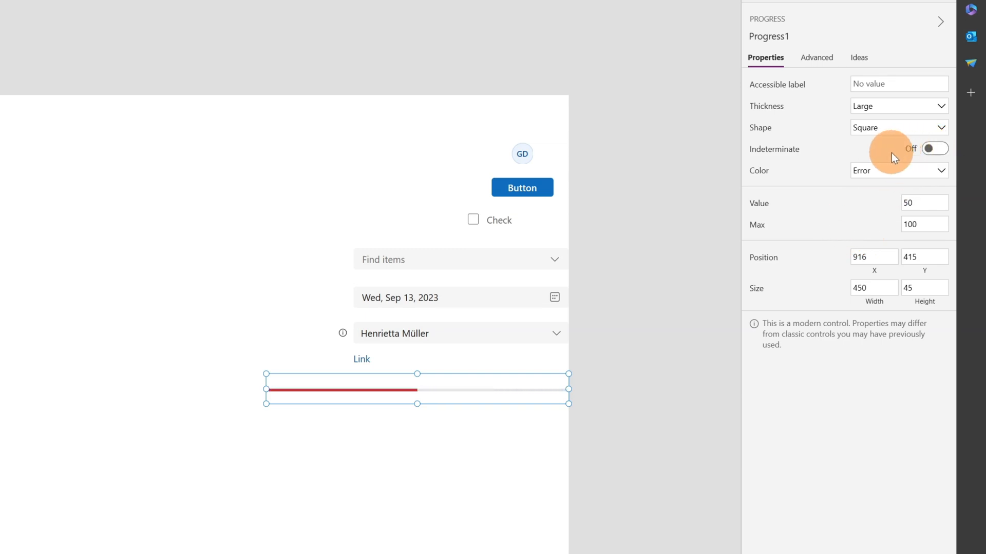
pyautogui.click(923, 219)
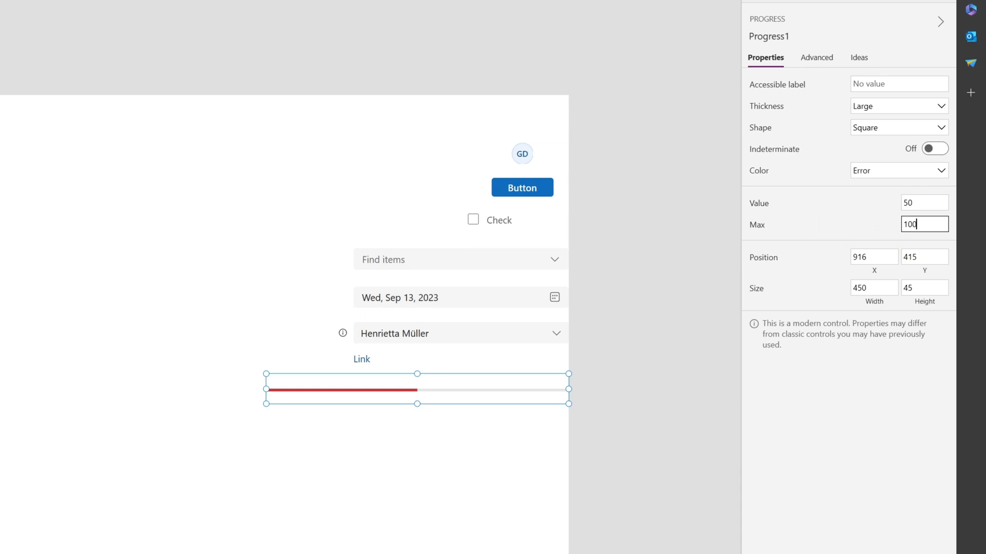
# - Insert a modern Radio group below the progress bar at about X 1046, Y 460, with Accounts as its items, and review the available views
pyautogui.click(412, 432)
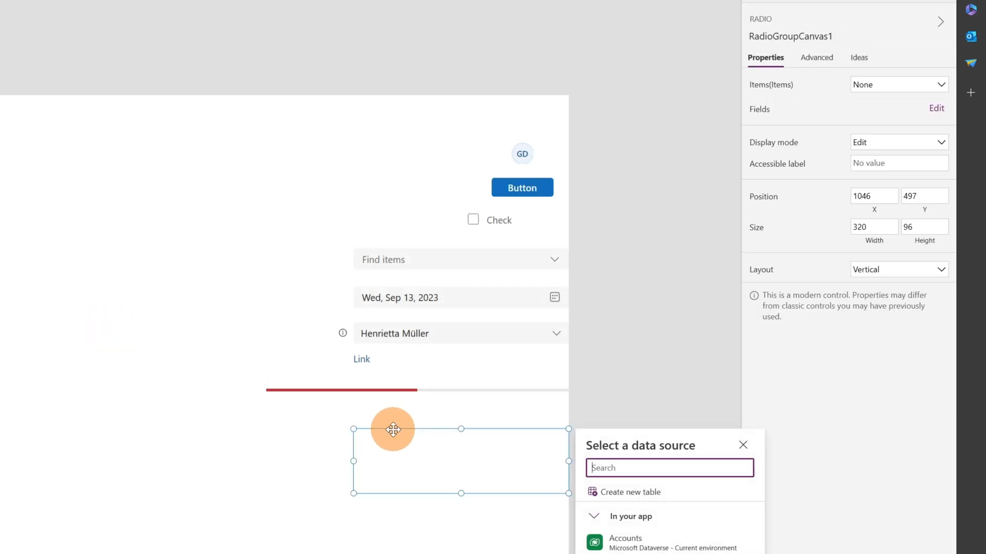
pyautogui.click(389, 451)
pyautogui.moveTo(389, 450); pyautogui.dragTo(394, 431)
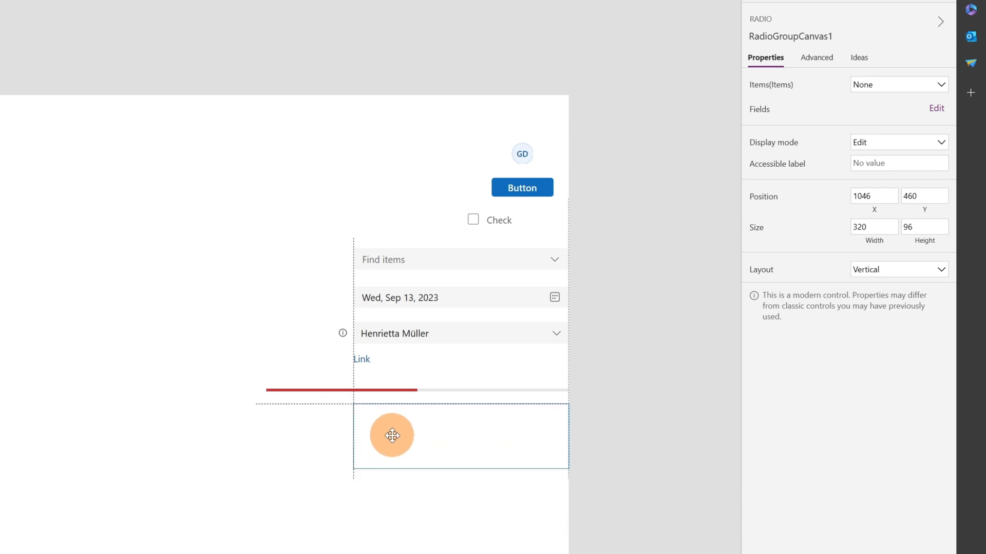
pyautogui.click(937, 93)
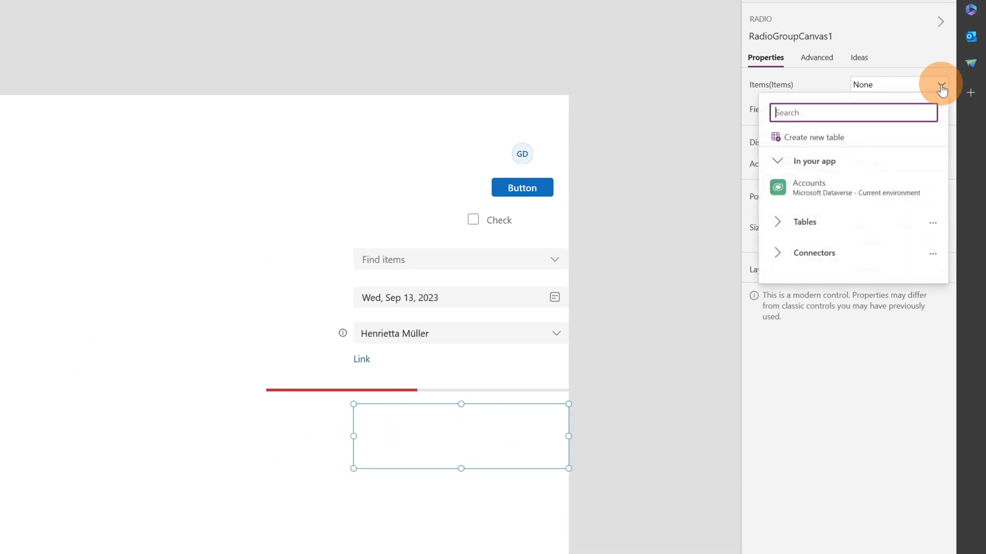
pyautogui.click(805, 187)
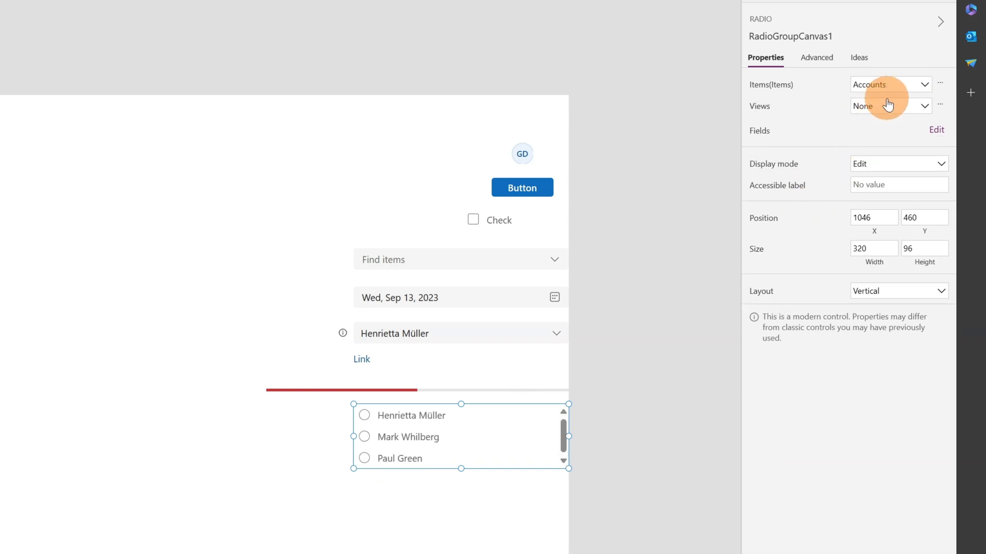
pyautogui.click(893, 109)
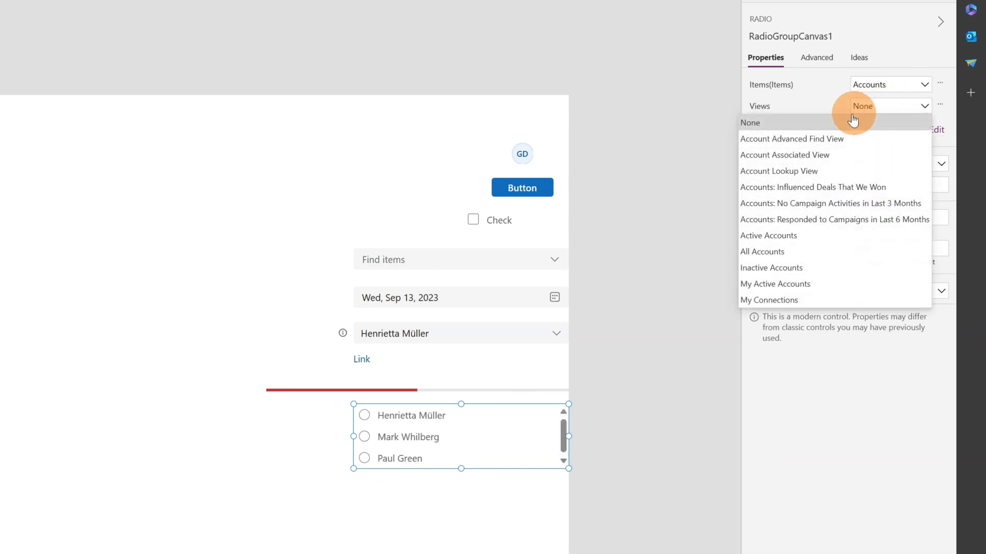
pyautogui.click(832, 109)
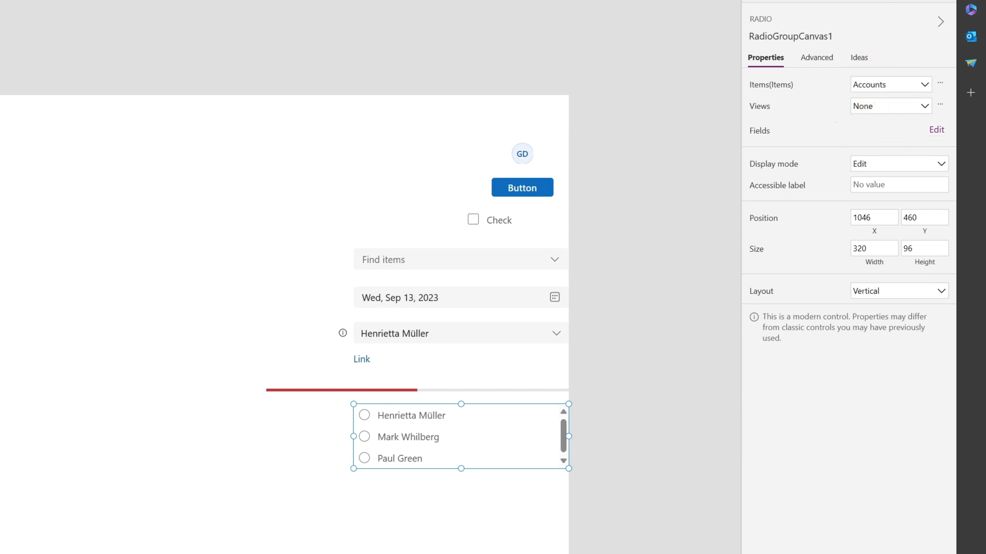
# - Preview the app, try each radio option, leave the first account selected and close the preview
pyautogui.press('F5')
pyautogui.click(526, 442)
pyautogui.click(526, 478)
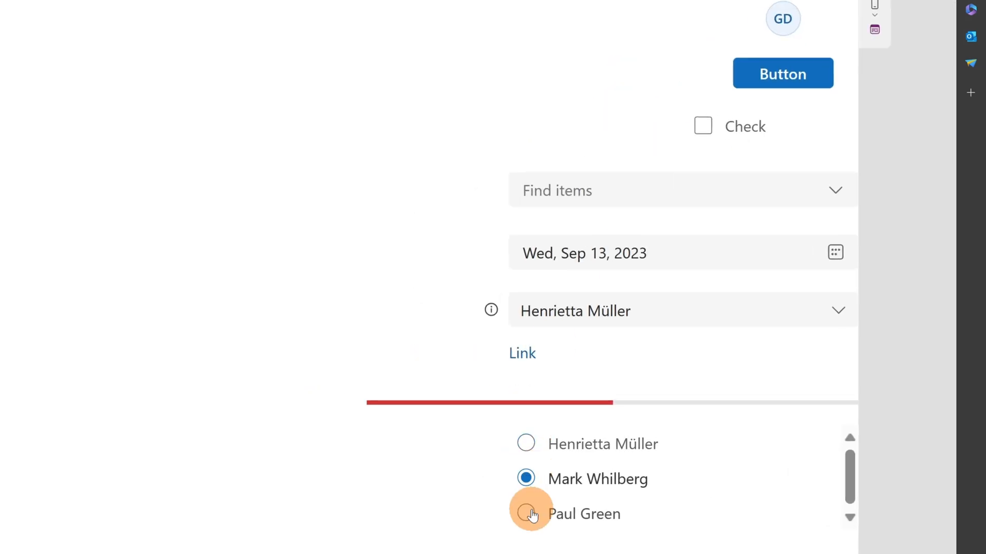
pyautogui.click(526, 513)
pyautogui.click(526, 444)
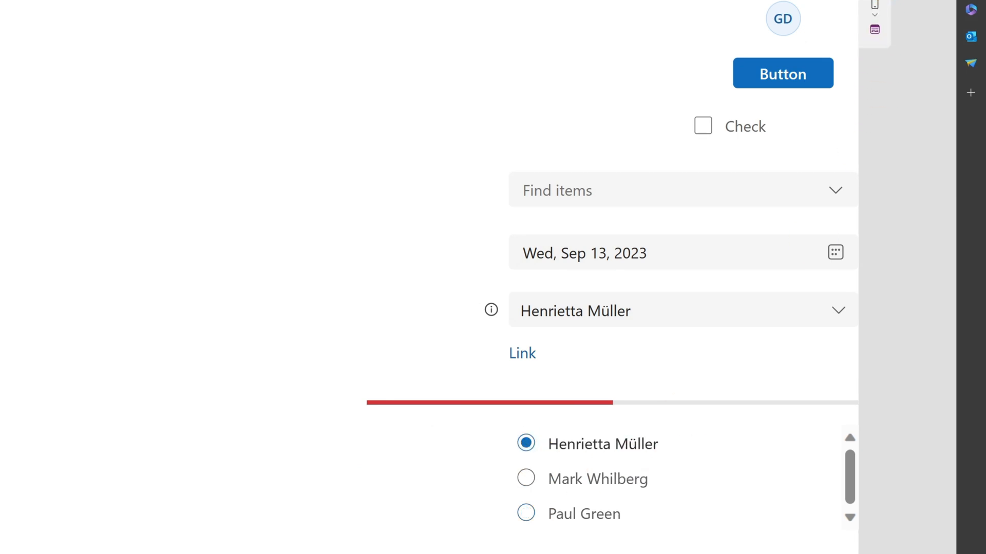
pyautogui.press('Escape')
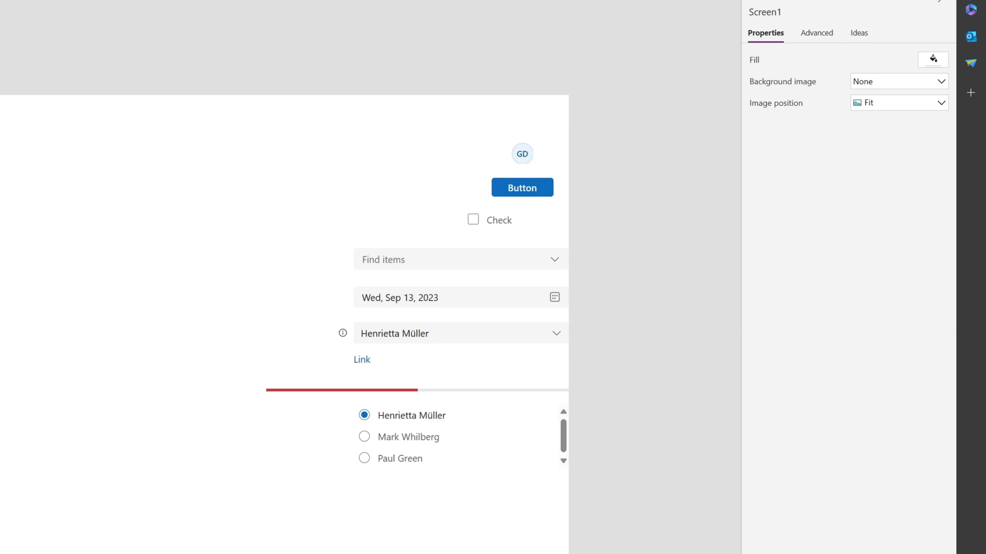
# - Insert a modern Slider below the radio group at about X 1145, Y 556
pyautogui.moveTo(5, 483); pyautogui.dragTo(455, 494)
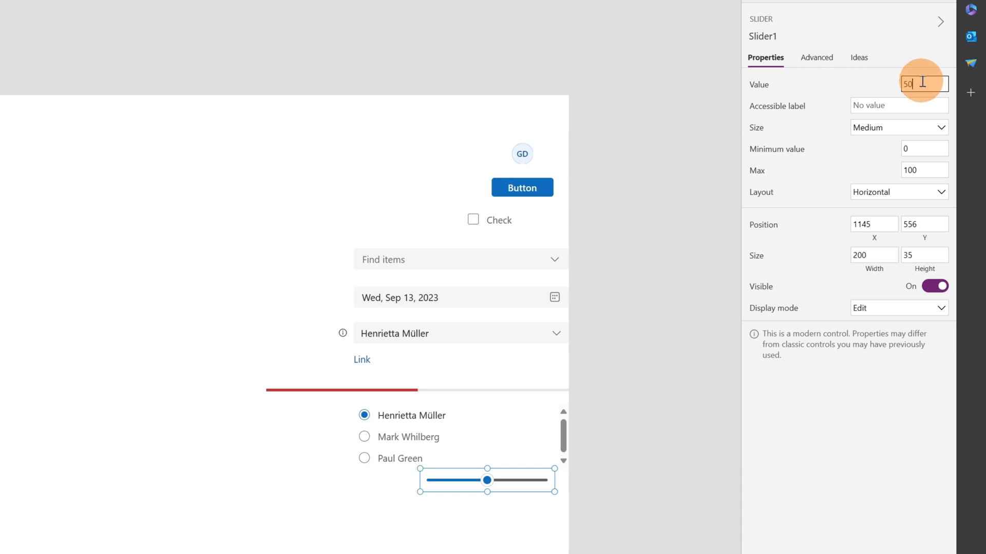
# - Set the slider's size to Small and check its minimum and maximum value fields
pyautogui.click(908, 134)
pyautogui.click(882, 150)
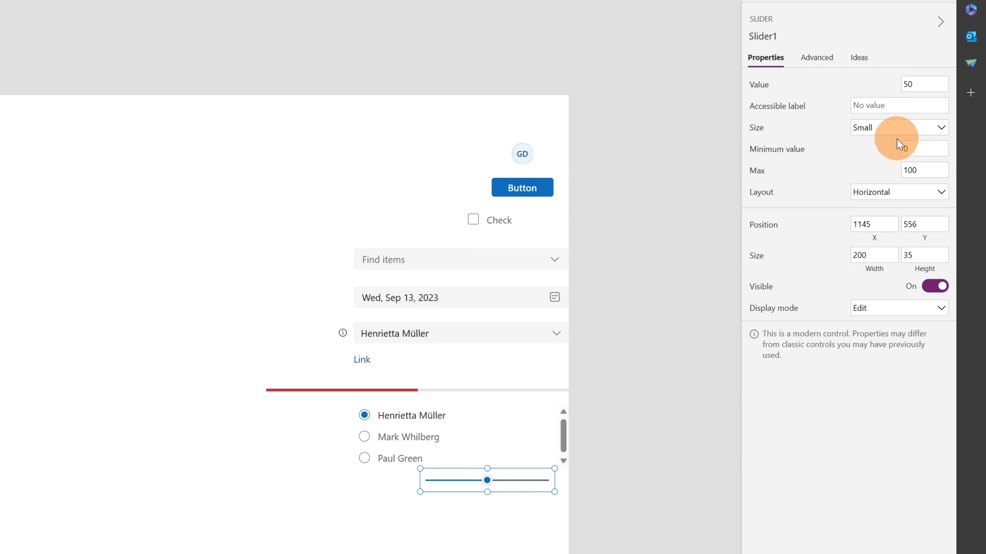
pyautogui.click(932, 152)
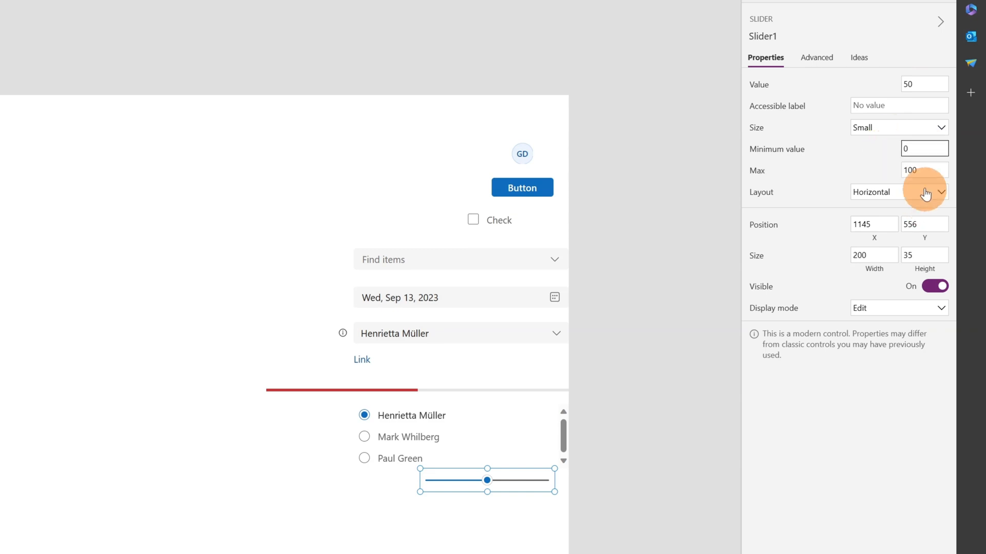
pyautogui.click(939, 170)
# - Try the Vertical layout on the slider and return it to Horizontal
pyautogui.click(939, 193)
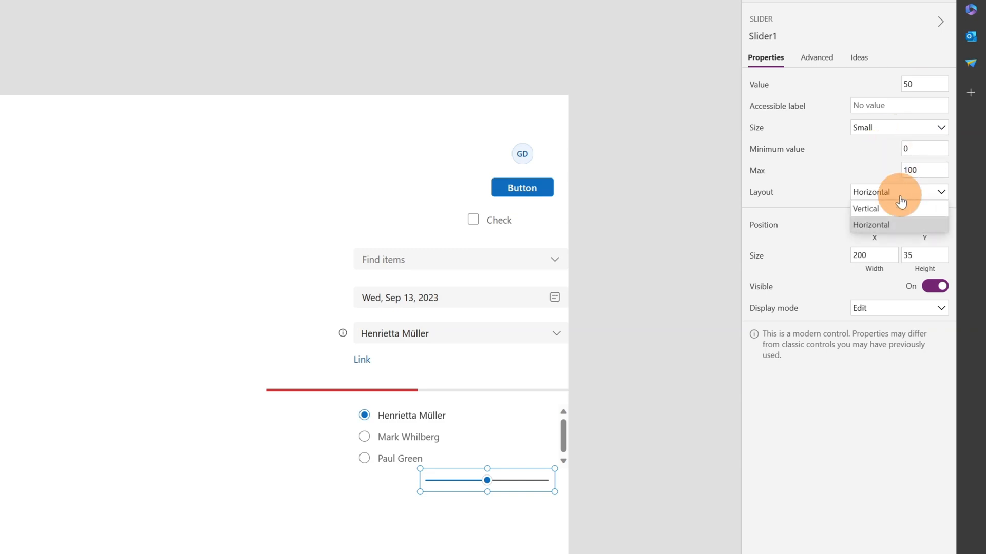
pyautogui.click(885, 209)
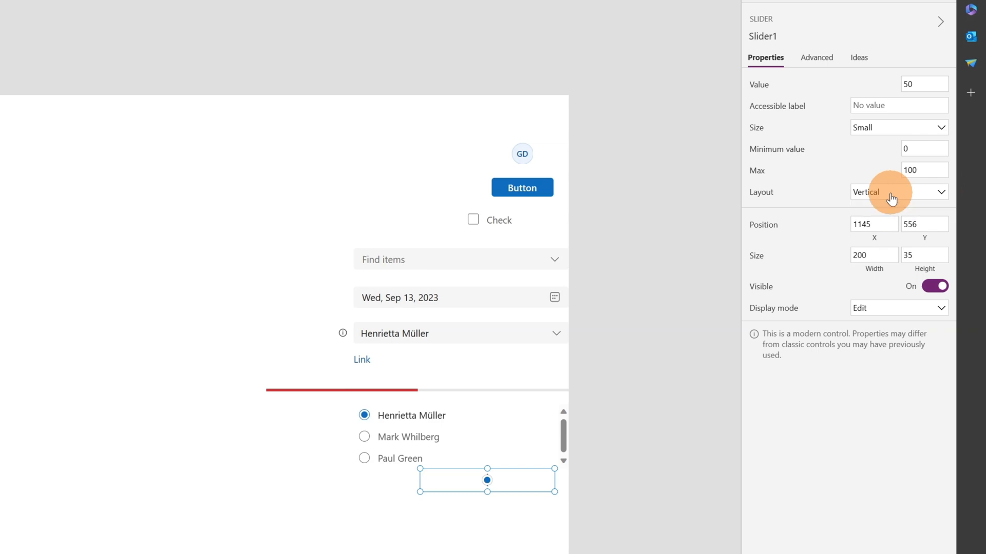
pyautogui.click(891, 199)
pyautogui.click(888, 219)
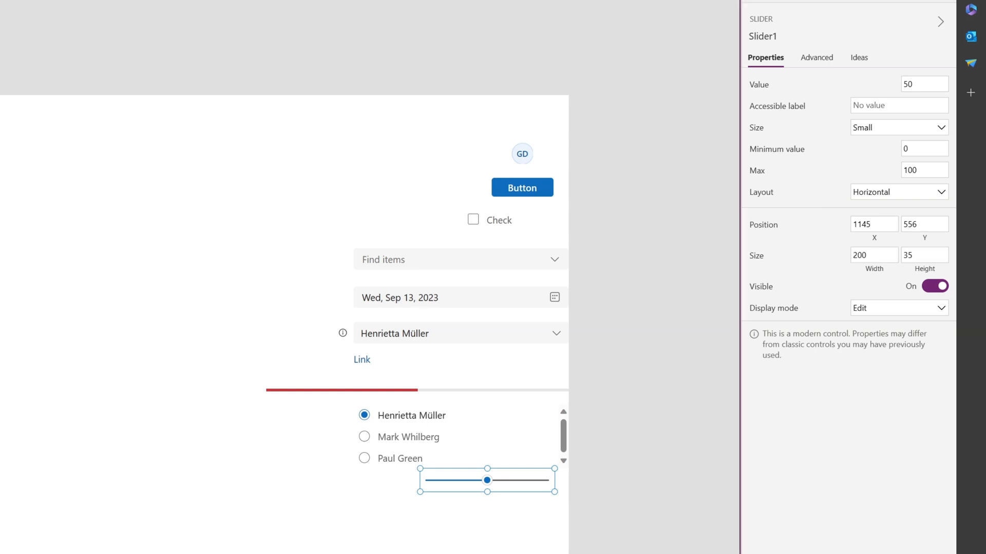
# - Insert a modern Spinner beside the avatar near the upper edge of the screen, at about X 1014, Y 1
pyautogui.click(212, 405)
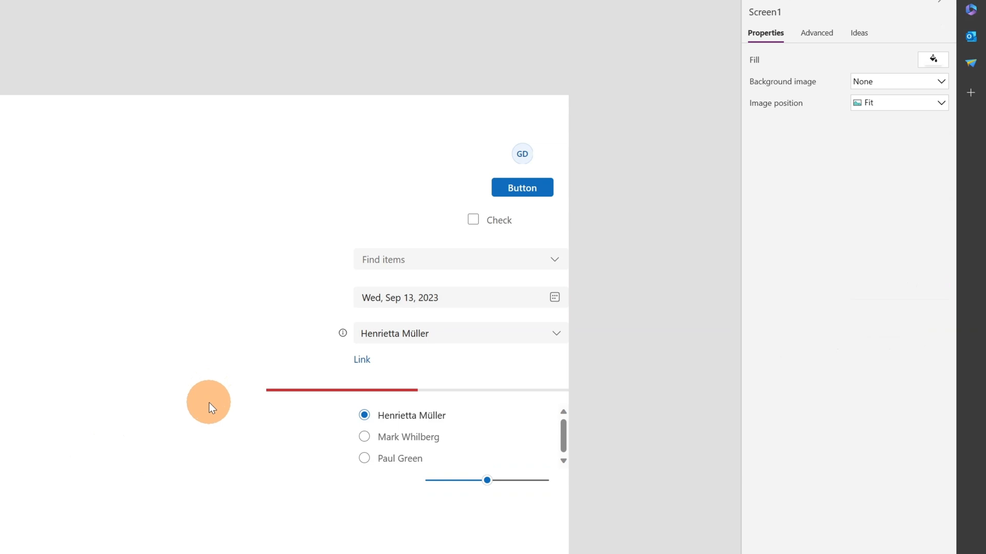
pyautogui.moveTo(266, 448); pyautogui.dragTo(389, 163)
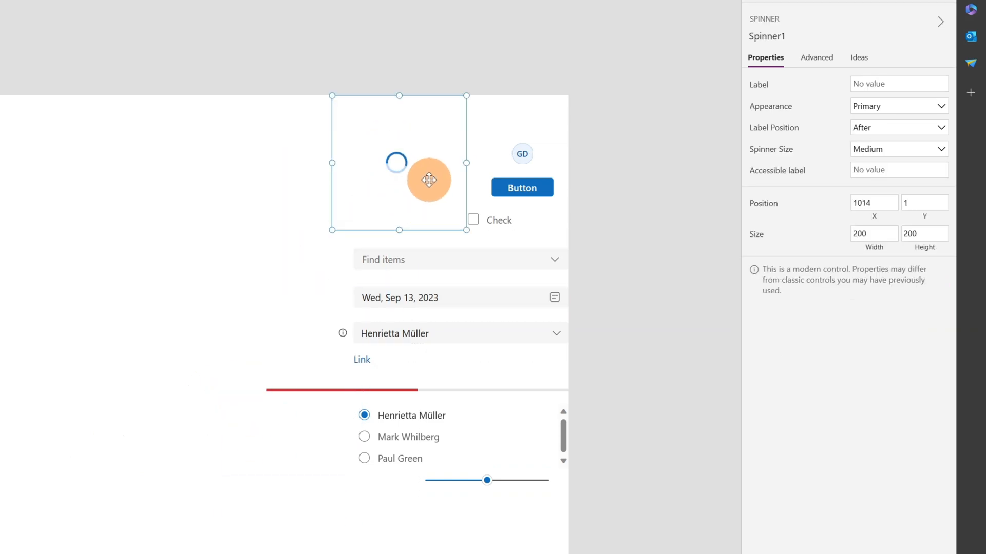
# - Try the Inverted appearance and the Before label position on the spinner, restoring Primary and After
pyautogui.click(888, 113)
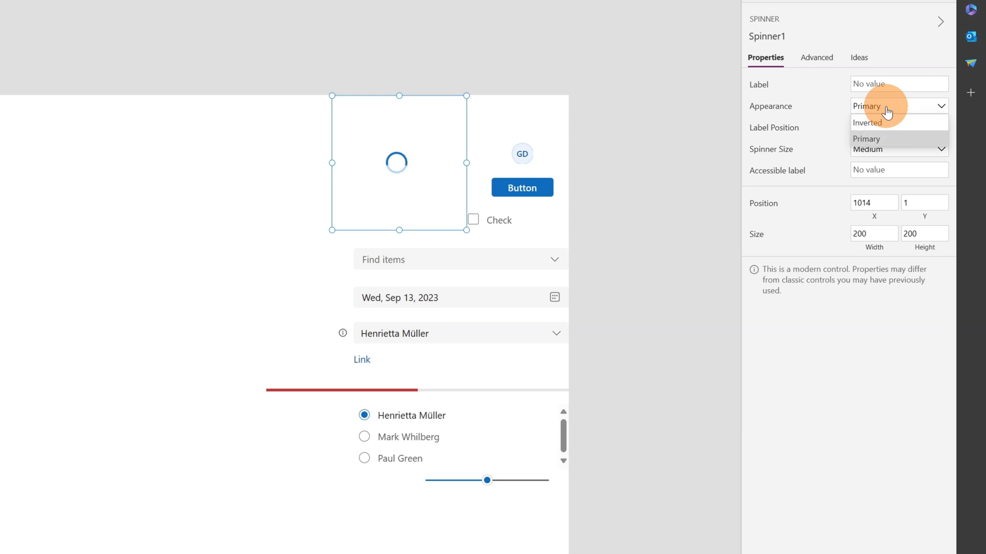
pyautogui.click(915, 123)
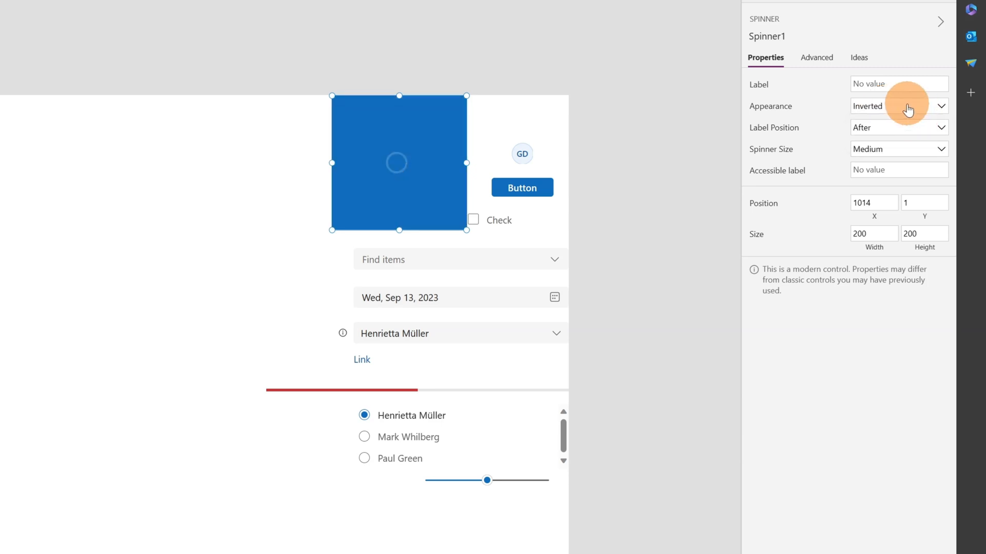
pyautogui.click(907, 108)
pyautogui.click(894, 136)
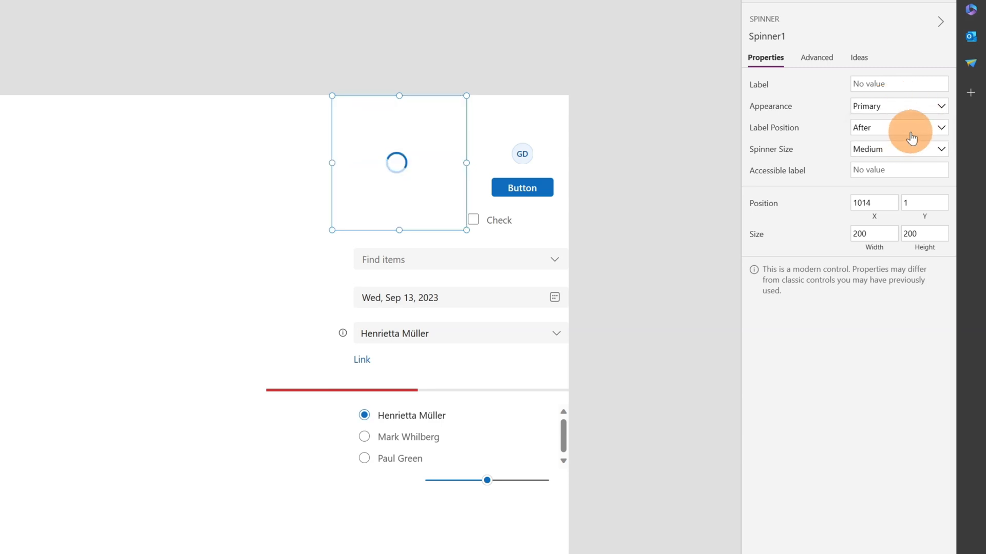
pyautogui.click(902, 137)
pyautogui.click(899, 142)
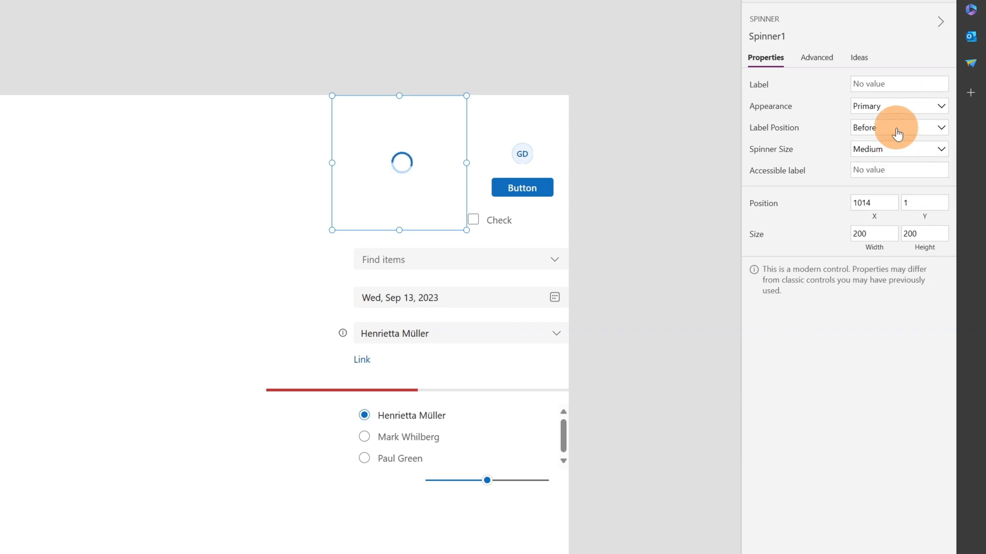
pyautogui.click(897, 134)
pyautogui.click(884, 162)
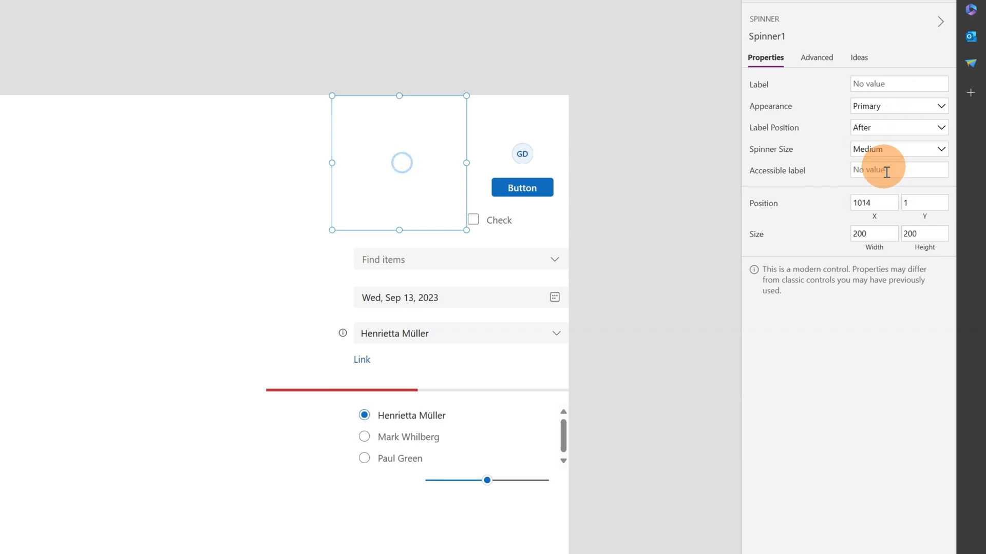
# - Give the spinner the label "loading" positioned Above, and set its spinner size to Huge
pyautogui.click(886, 83)
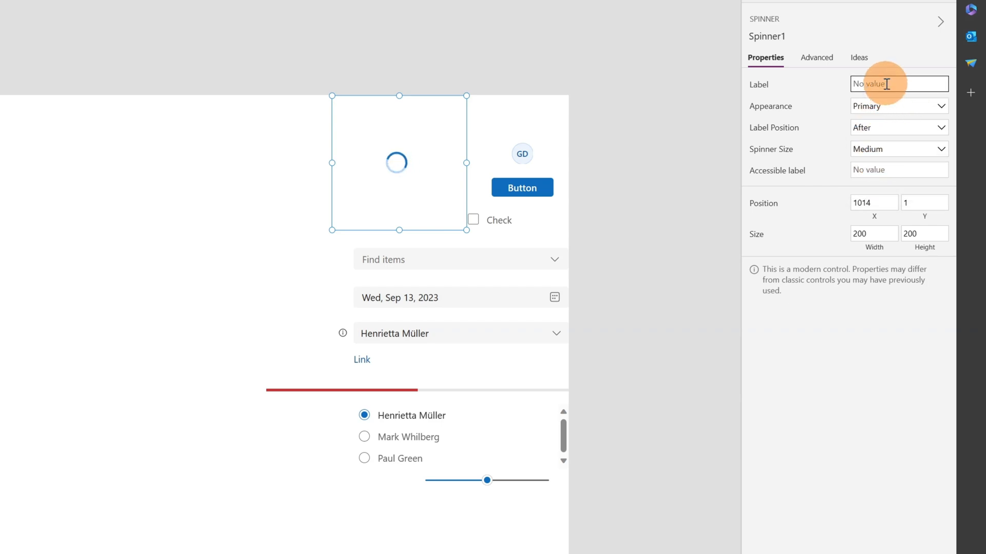
pyautogui.write('loading')
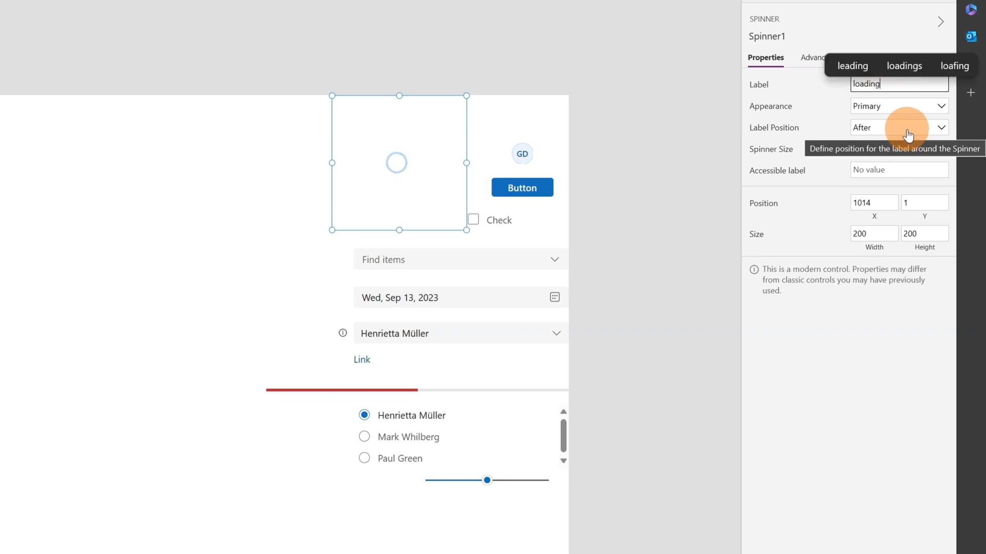
pyautogui.click(809, 129)
pyautogui.click(882, 135)
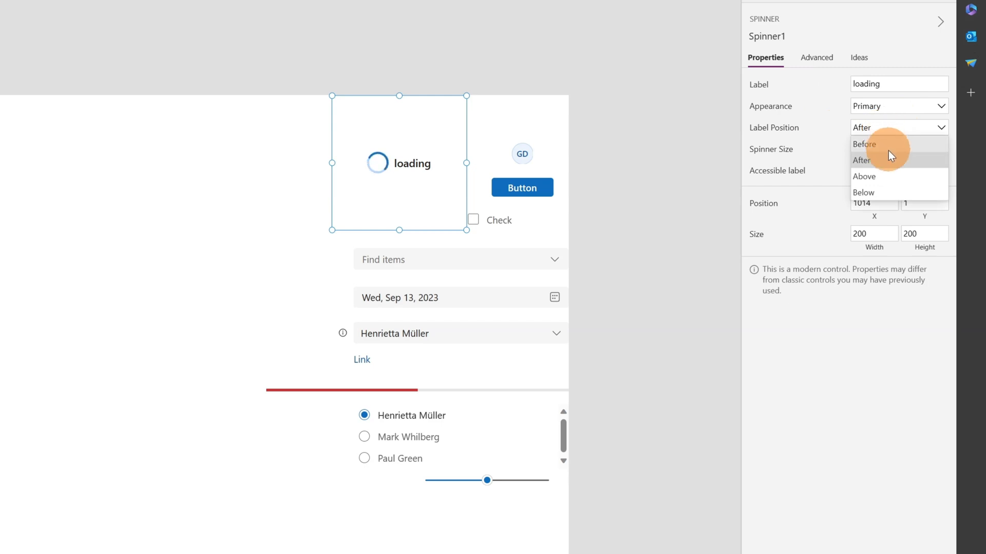
pyautogui.click(878, 176)
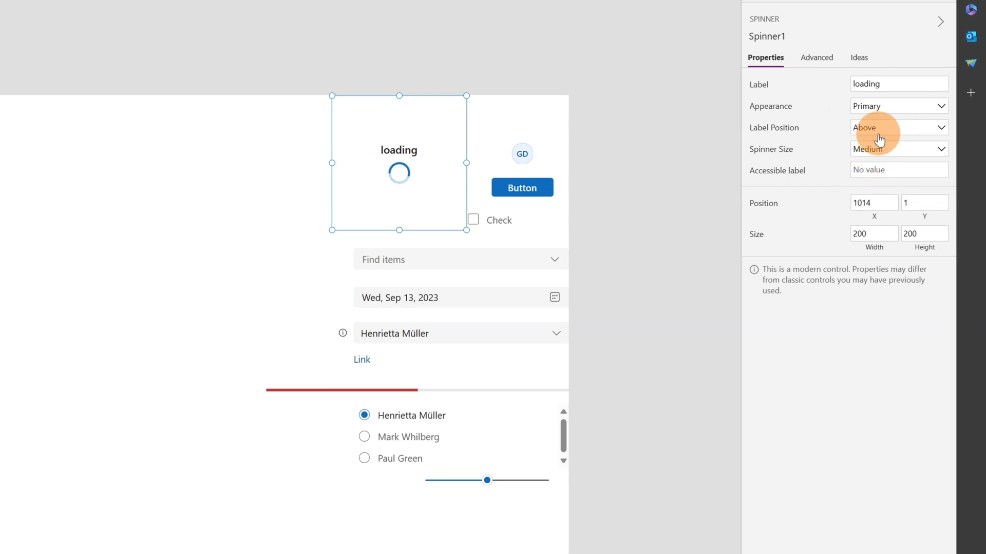
pyautogui.click(873, 152)
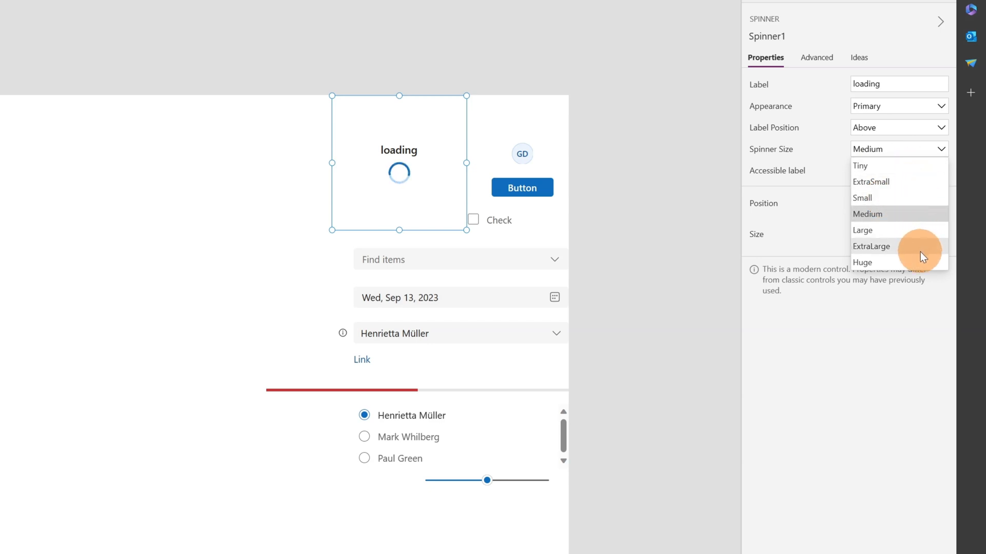
pyautogui.click(903, 263)
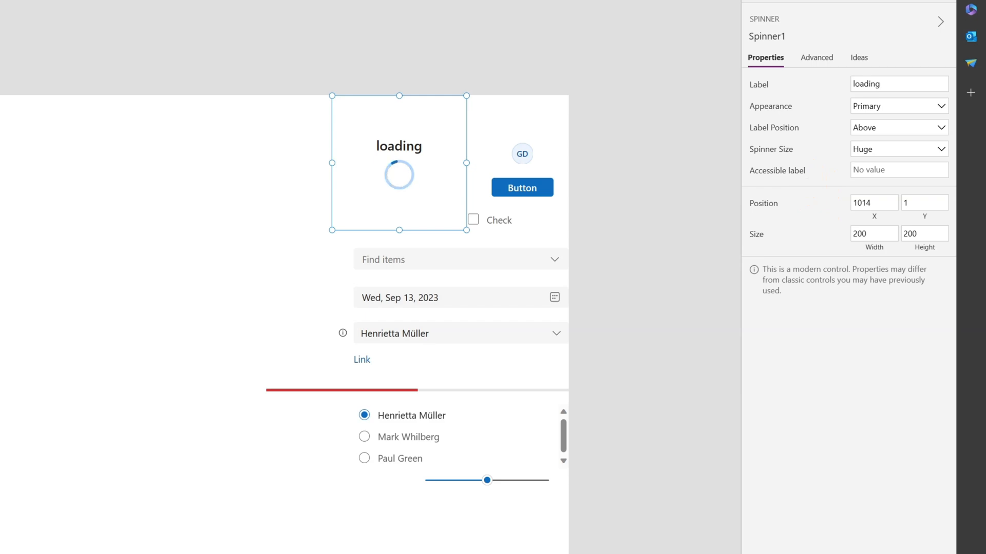
# - Insert a modern Tab list below the slider at about X 1086, Y 591, with Accounts as its items
pyautogui.moveTo(2, 475); pyautogui.dragTo(350, 506)
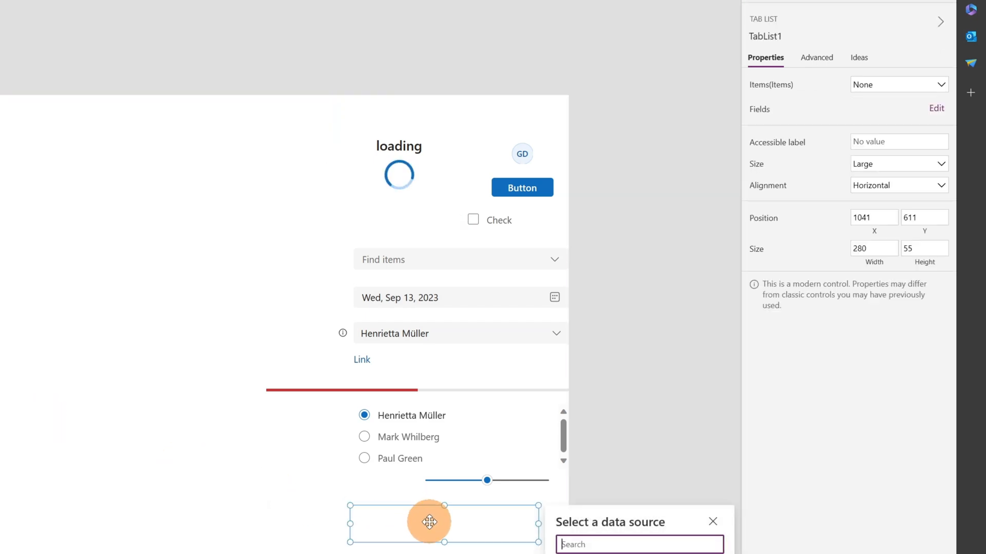
pyautogui.moveTo(429, 521); pyautogui.dragTo(455, 508)
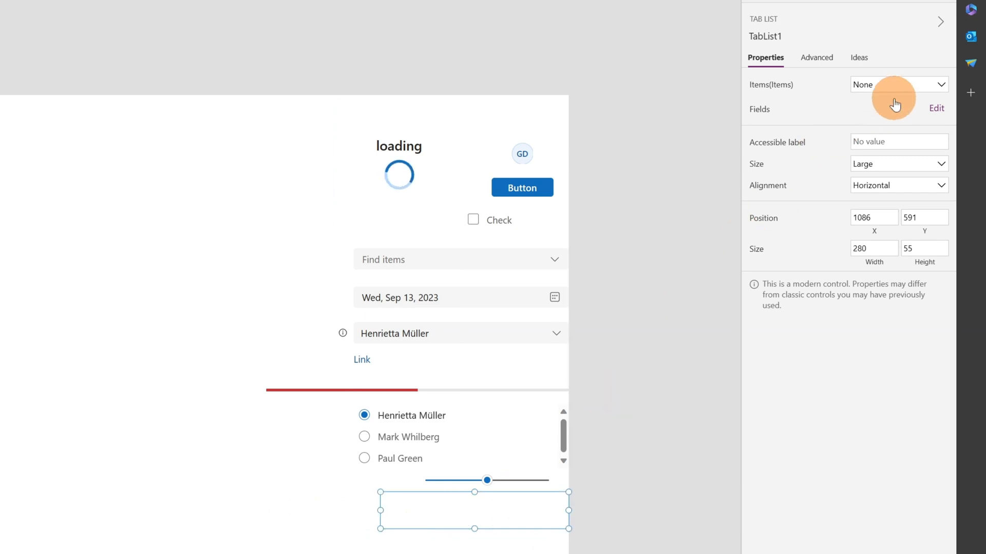
pyautogui.click(909, 89)
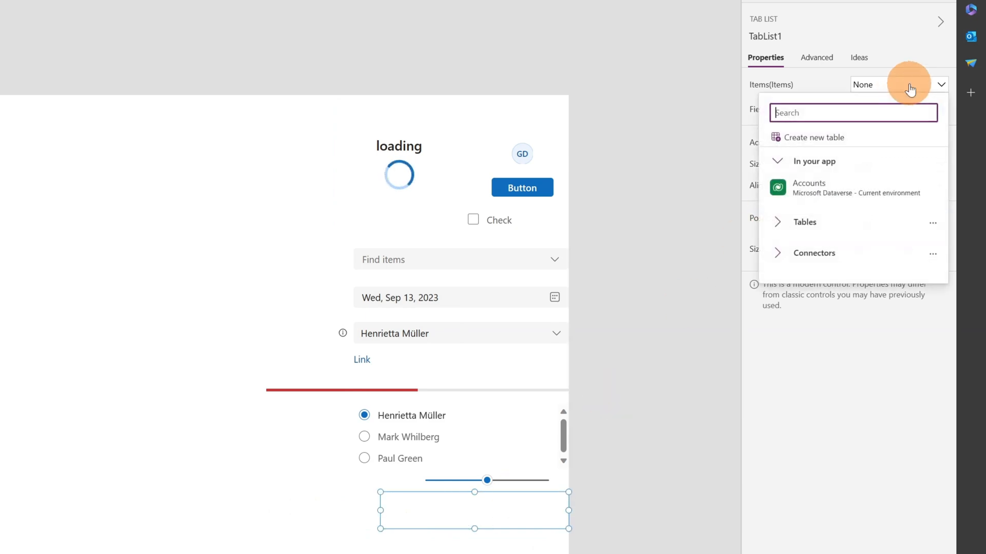
pyautogui.click(791, 192)
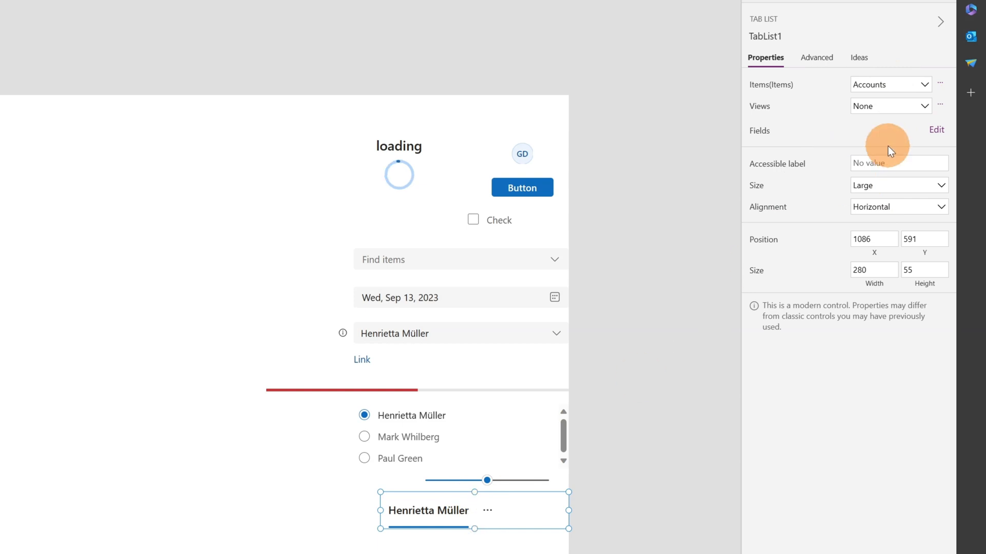
# - Try the All Accounts view on the tab list and set the view back to None
pyautogui.click(924, 107)
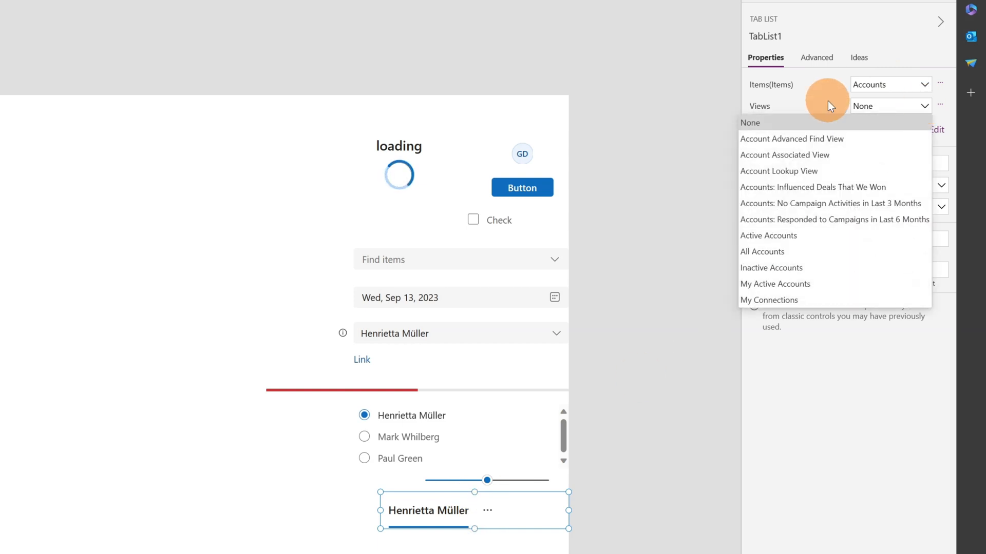
pyautogui.click(768, 250)
pyautogui.click(909, 105)
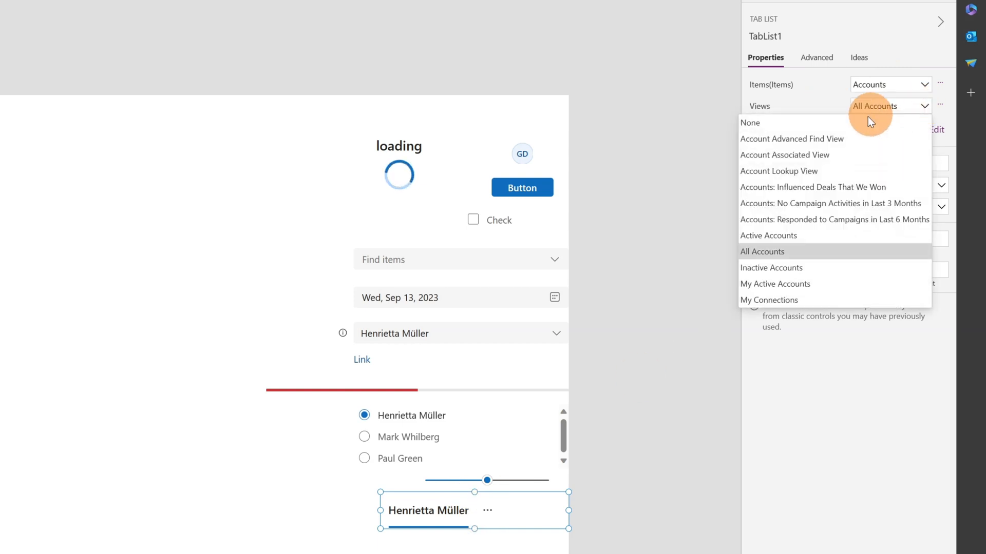
pyautogui.click(847, 123)
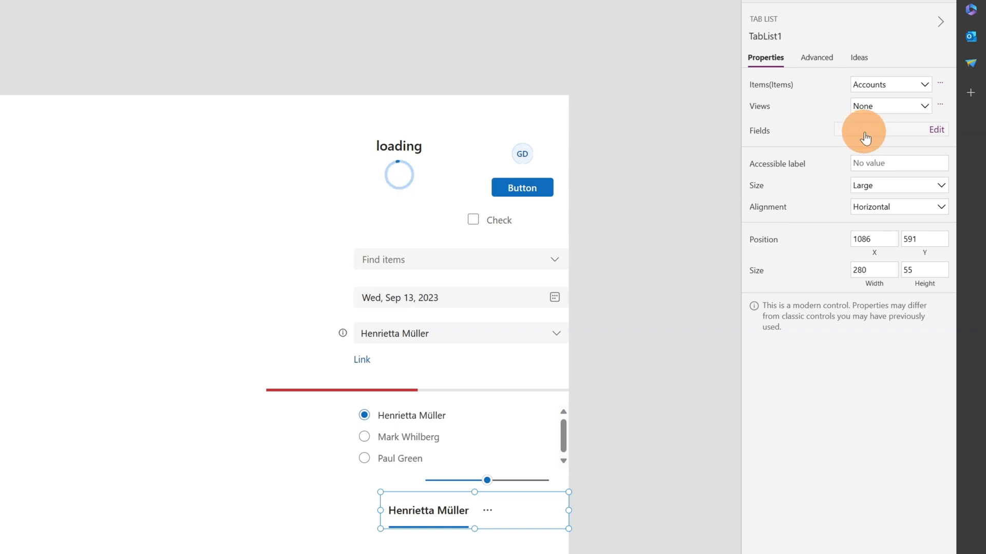
# - Review the tab list's size options, try the Vertical alignment and return it to Horizontal
pyautogui.click(901, 187)
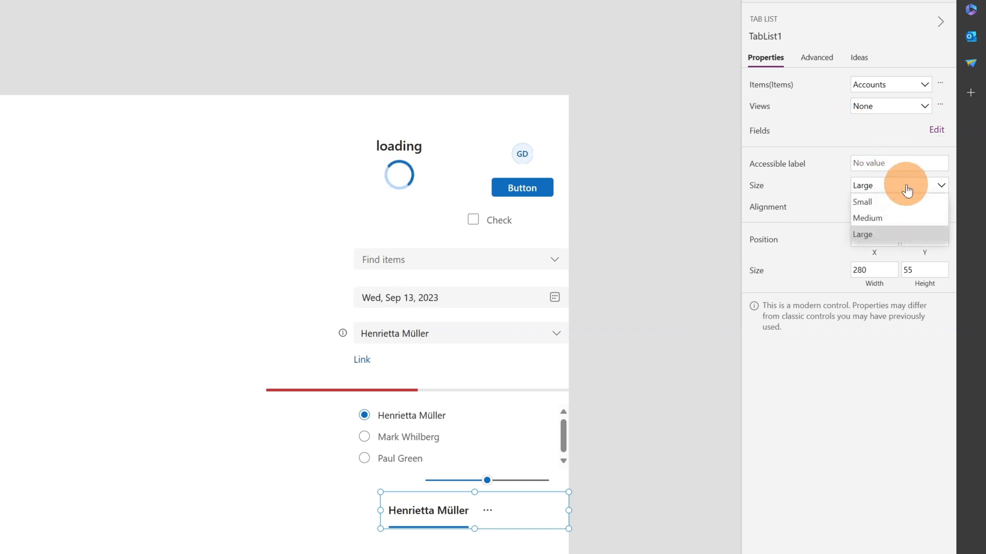
pyautogui.click(827, 185)
pyautogui.click(893, 205)
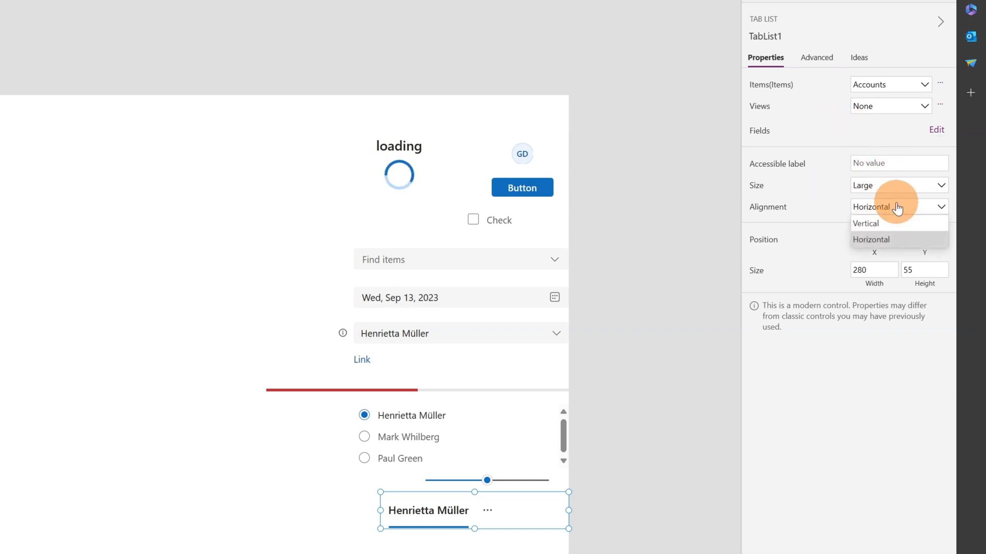
pyautogui.click(895, 222)
pyautogui.click(893, 207)
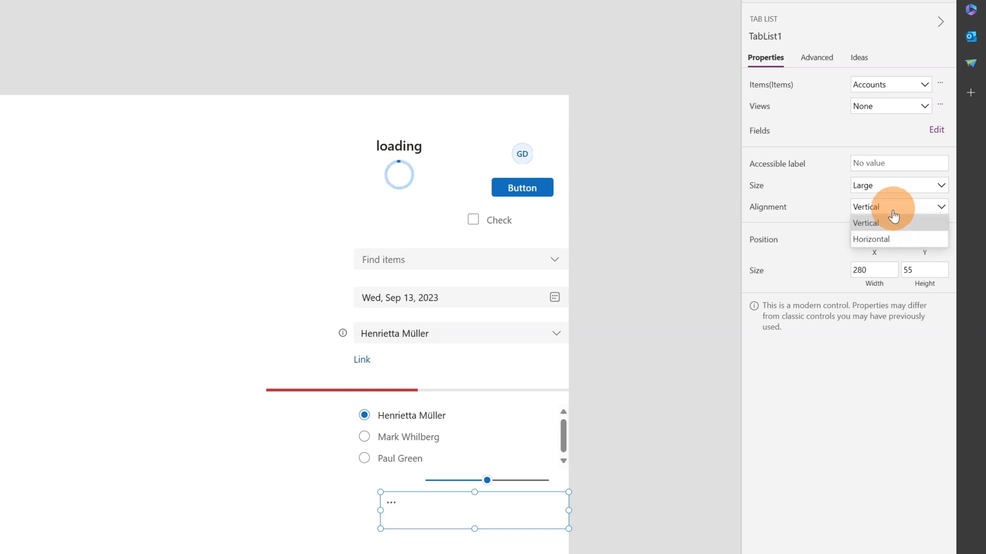
pyautogui.click(882, 239)
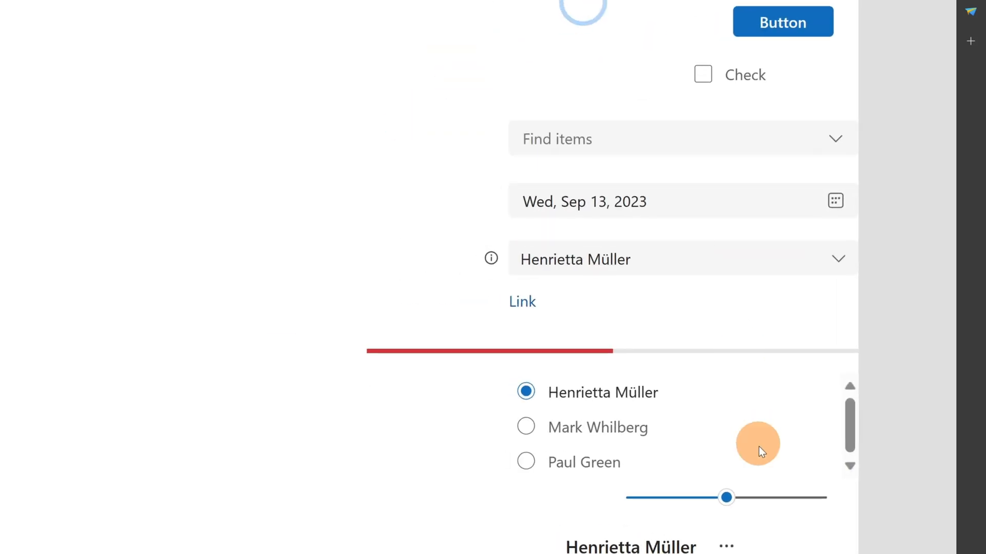
# - Preview the app, switch between accounts through the tab list's overflow options, and close the preview
pyautogui.click(487, 459)
pyautogui.click(767, 417)
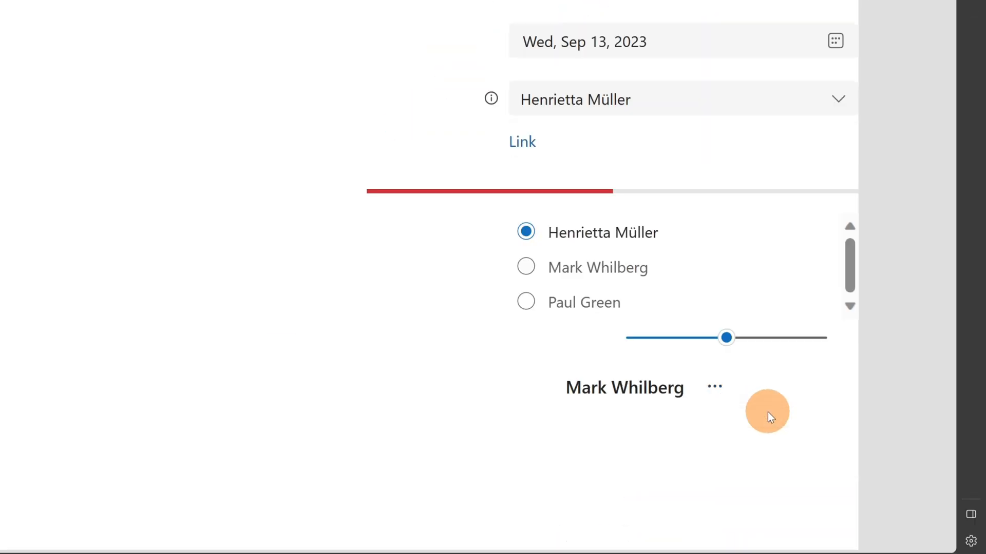
pyautogui.click(711, 395)
pyautogui.click(719, 417)
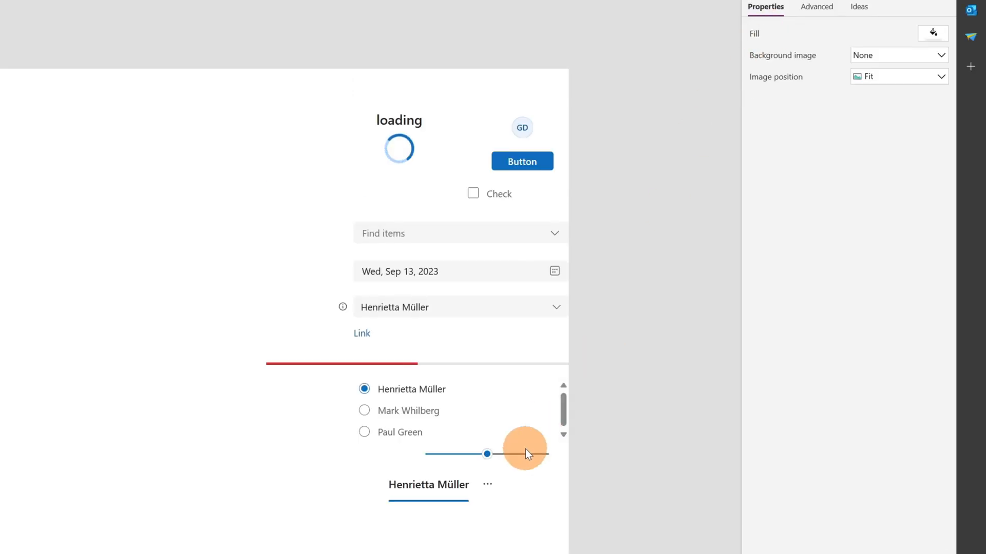
# - Widen the tab list from its left edge to a width of about 489, starting at about X 877
pyautogui.click(461, 499)
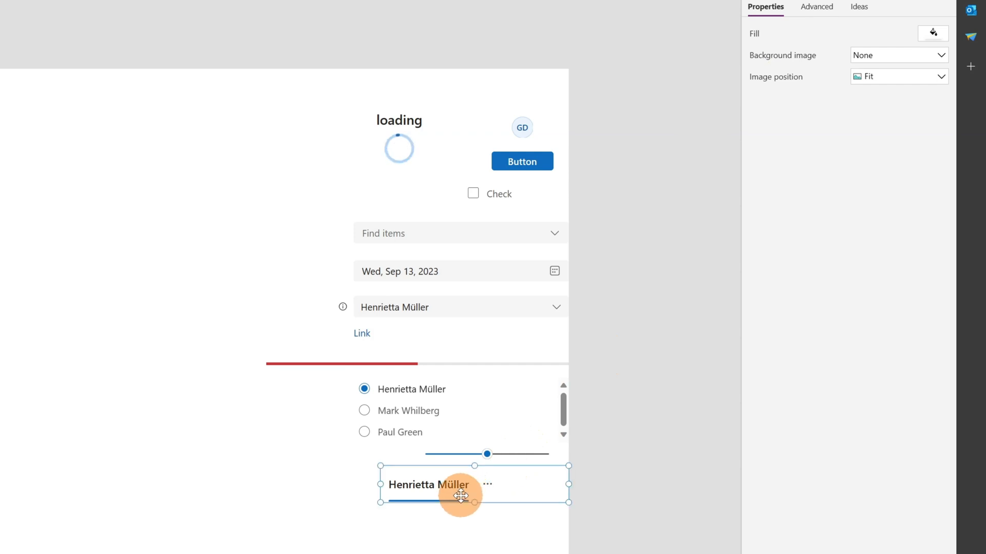
pyautogui.moveTo(380, 483); pyautogui.dragTo(239, 485)
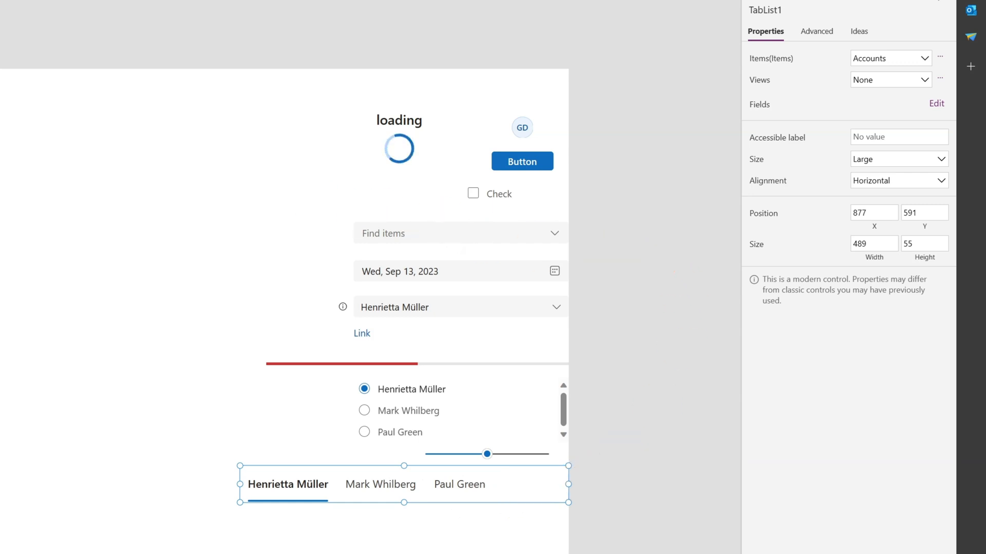
# - Insert a modern Text control below the tab list at about X 1270, Y 646
pyautogui.click(431, 528)
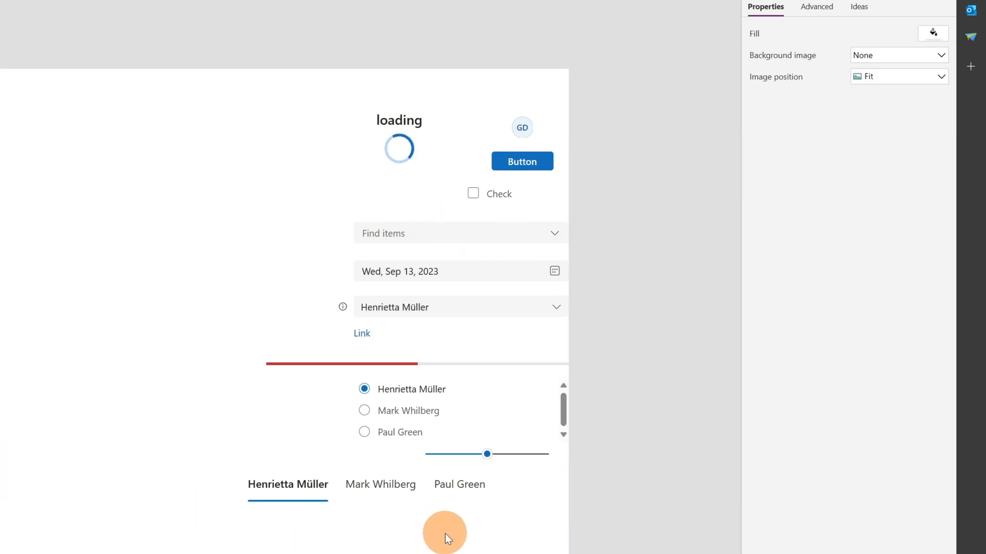
pyautogui.moveTo(447, 538); pyautogui.dragTo(529, 515)
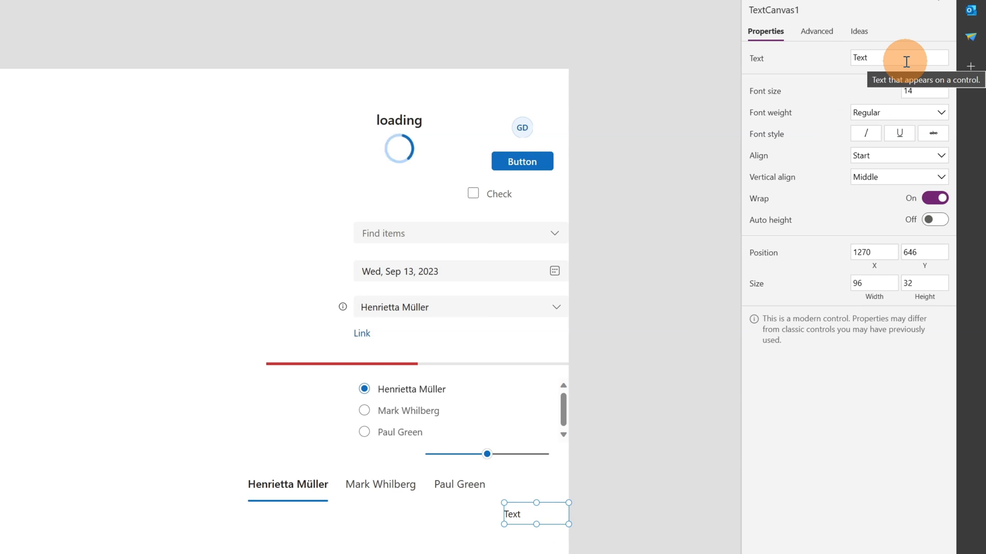
# - Review the Text control's vertical and horizontal alignment options, leaving Middle and Start in place, and turn on Auto height
pyautogui.click(869, 57)
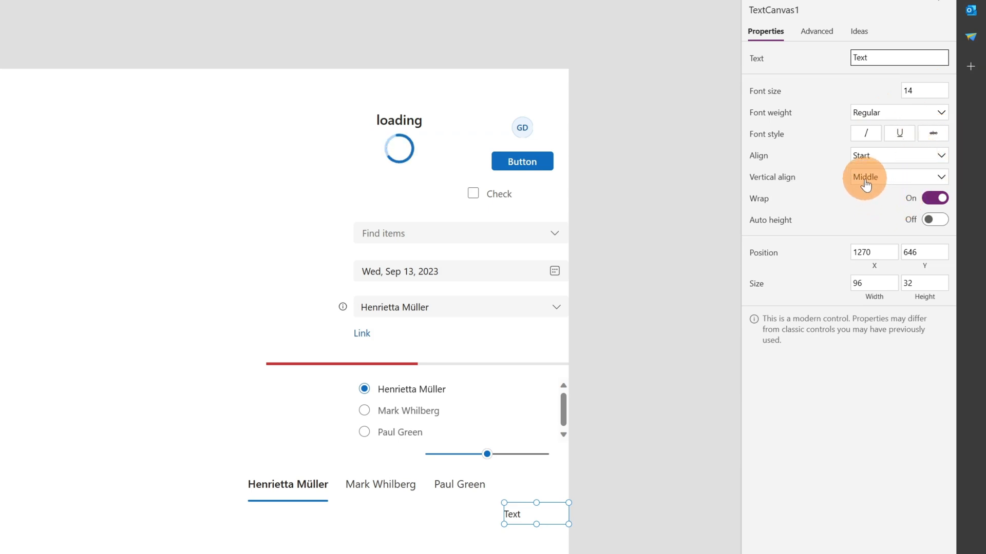
pyautogui.click(891, 179)
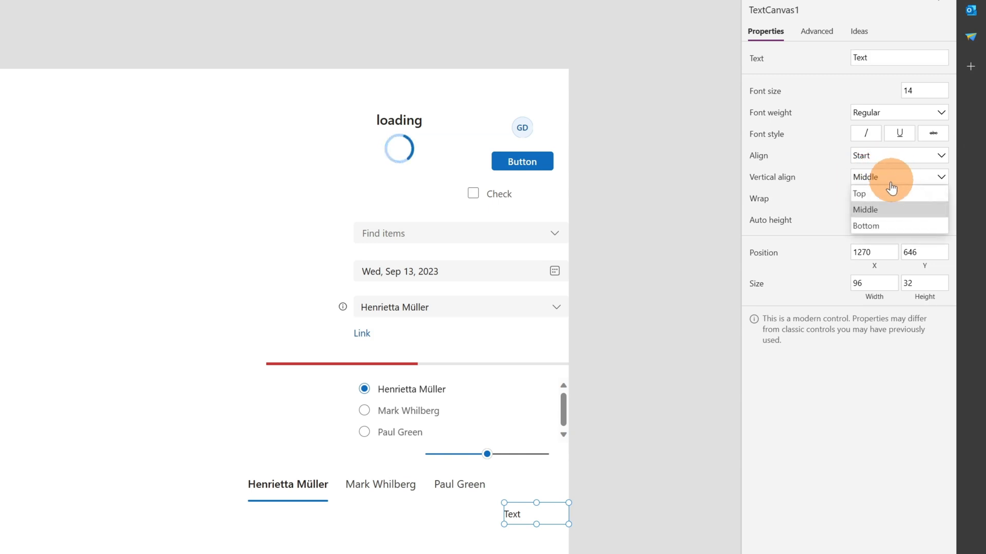
pyautogui.click(844, 177)
pyautogui.click(875, 159)
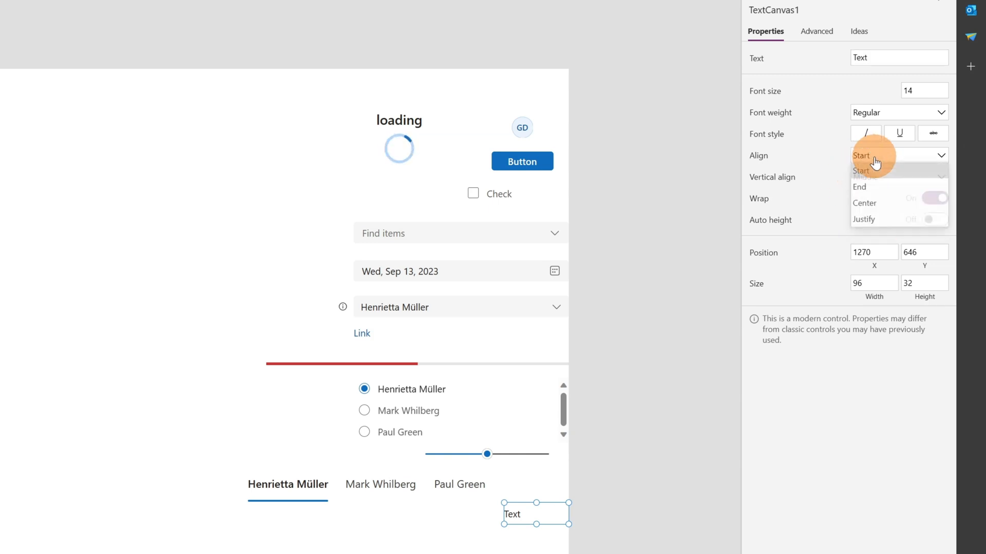
pyautogui.click(823, 229)
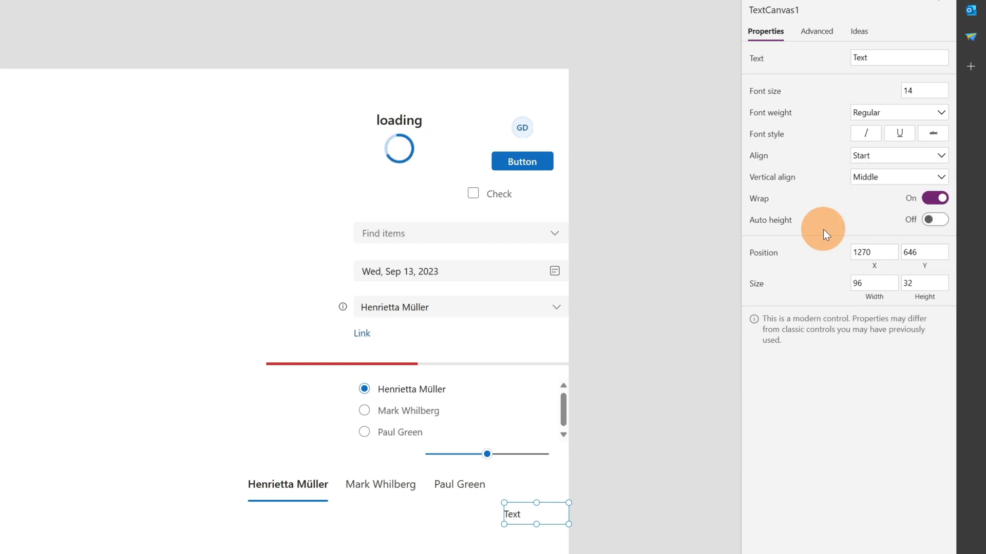
pyautogui.click(935, 221)
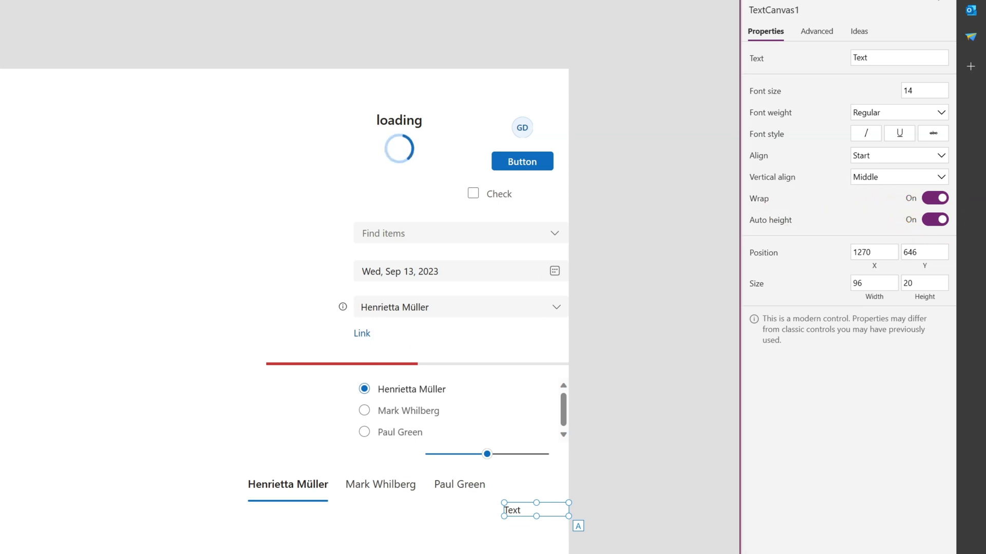
# - Insert a modern Text input below the Text control and move it up to about X 1046, Y 679
pyautogui.click(402, 538)
pyautogui.click(420, 538)
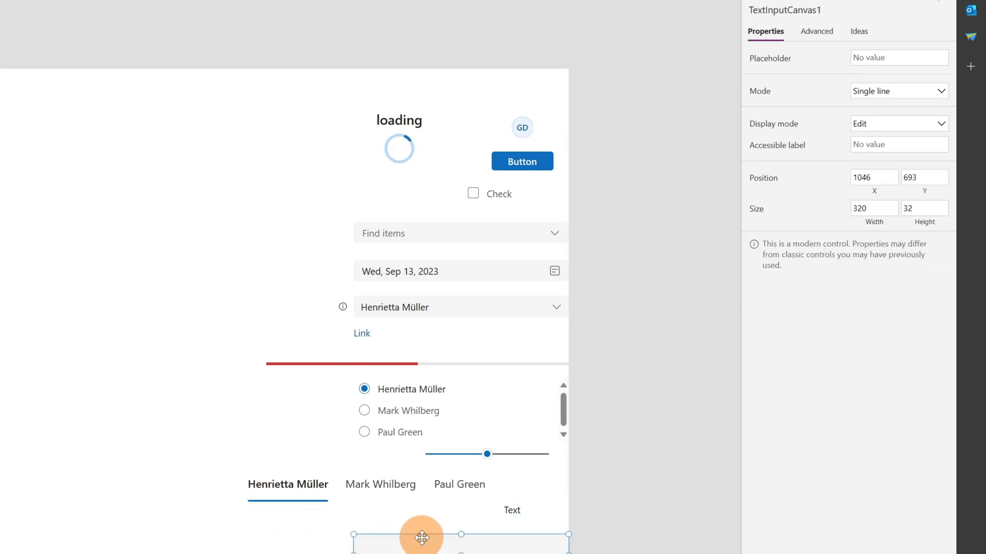
pyautogui.moveTo(443, 544); pyautogui.dragTo(443, 535)
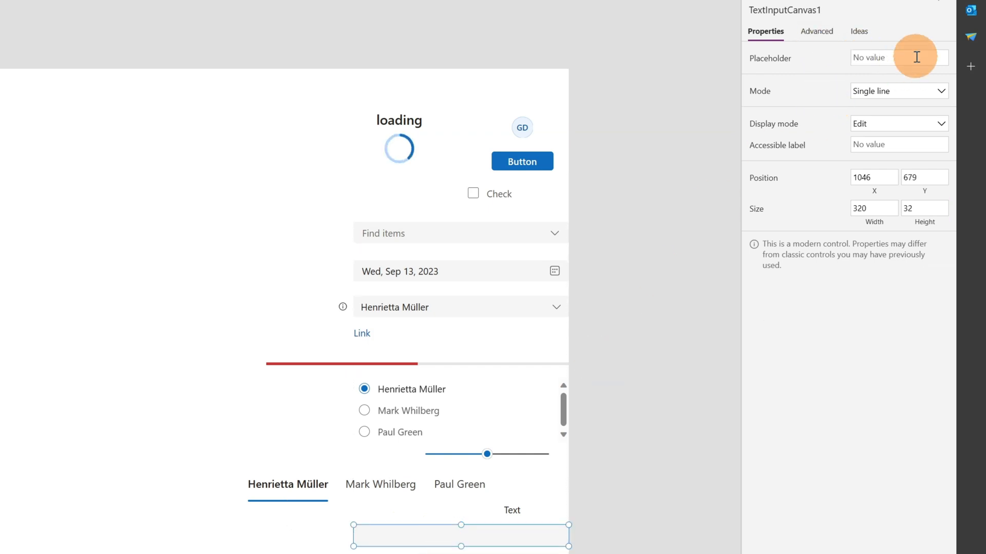
# - Review the text input's Placeholder setting and its Mode options without changing them
pyautogui.click(916, 56)
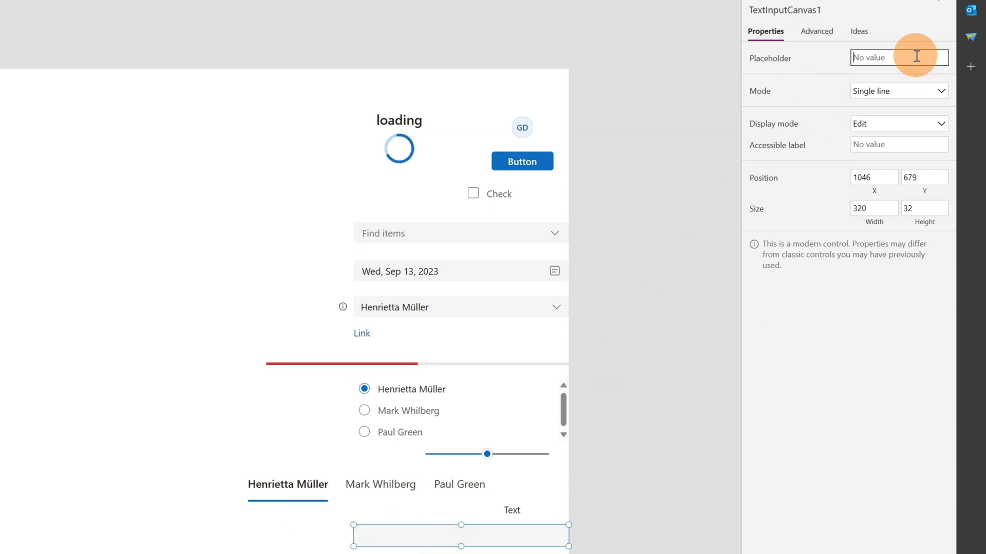
pyautogui.click(910, 98)
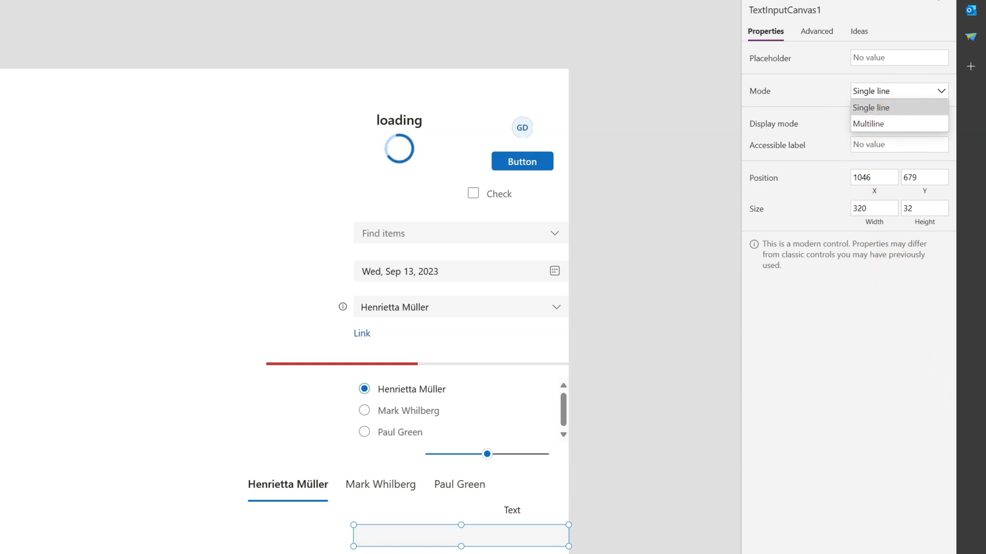
pyautogui.press('Escape')
# - Place a modern Toggle beside the text input at about X 916, Y 677 and try out its Label Position and Checked settings
pyautogui.moveTo(0, 528); pyautogui.dragTo(298, 531)
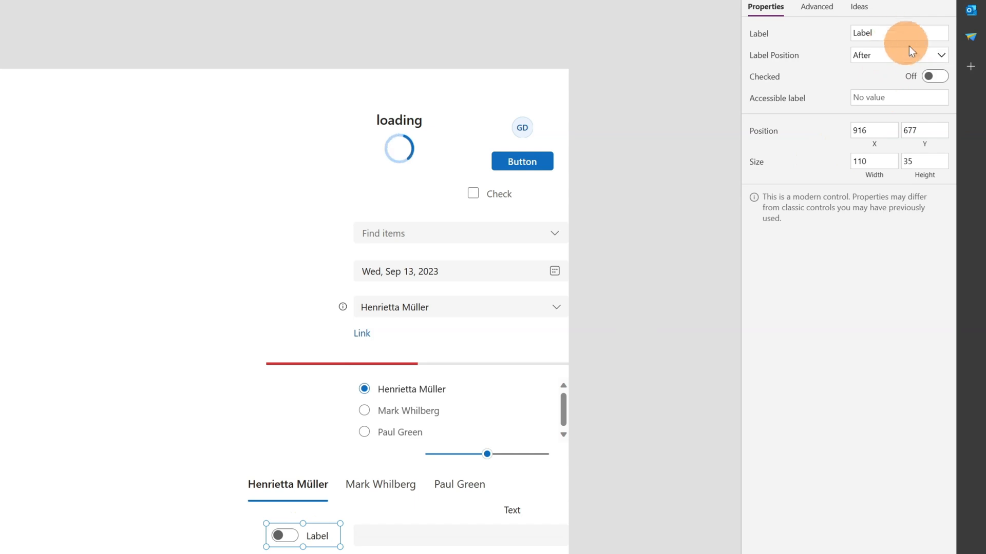
pyautogui.click(924, 56)
pyautogui.click(830, 75)
pyautogui.click(935, 77)
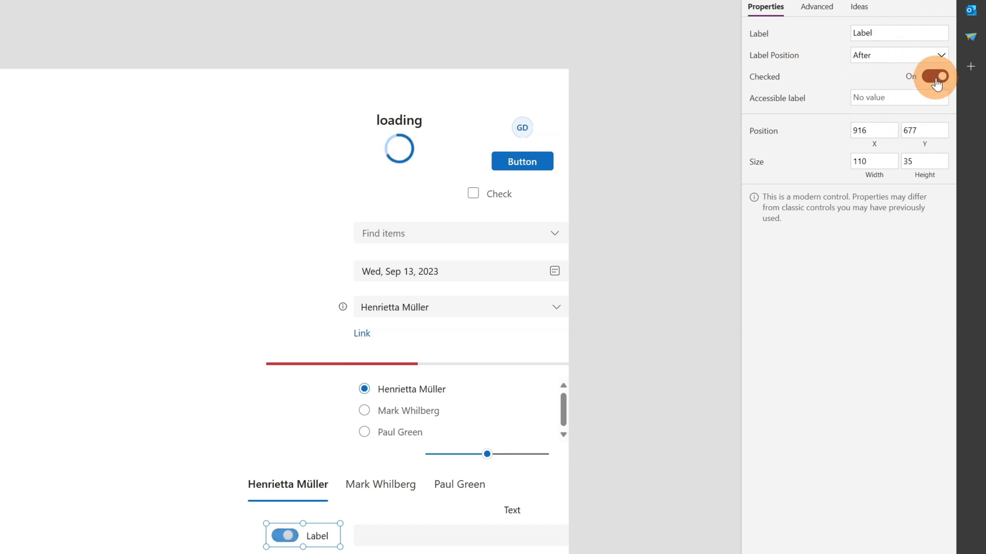
pyautogui.click(935, 77)
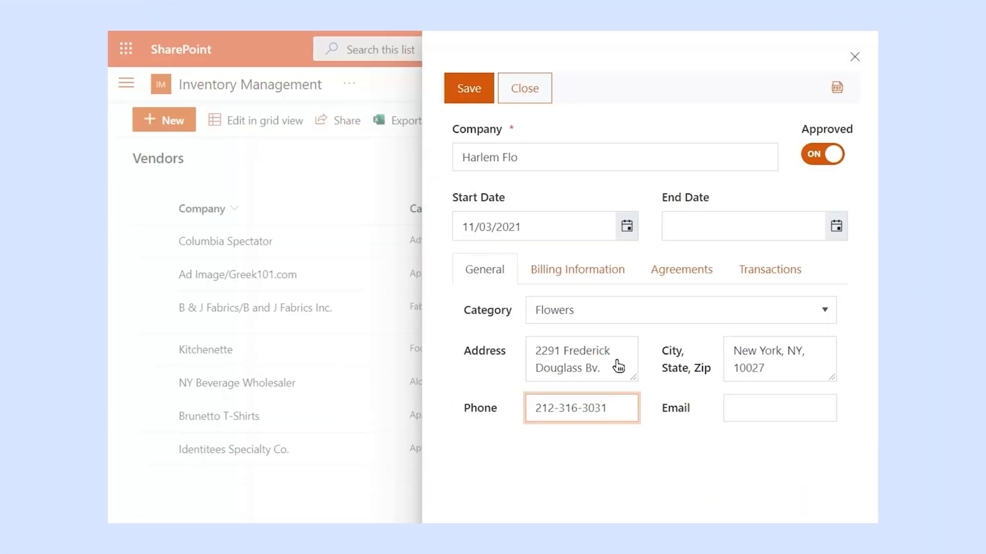
# - In the SharePoint Vendors form, upload Agreement 2201.pdf, Contract & 7700.pdf and TSH-4456.pdf to the company's Agreements
pyautogui.click(680, 286)
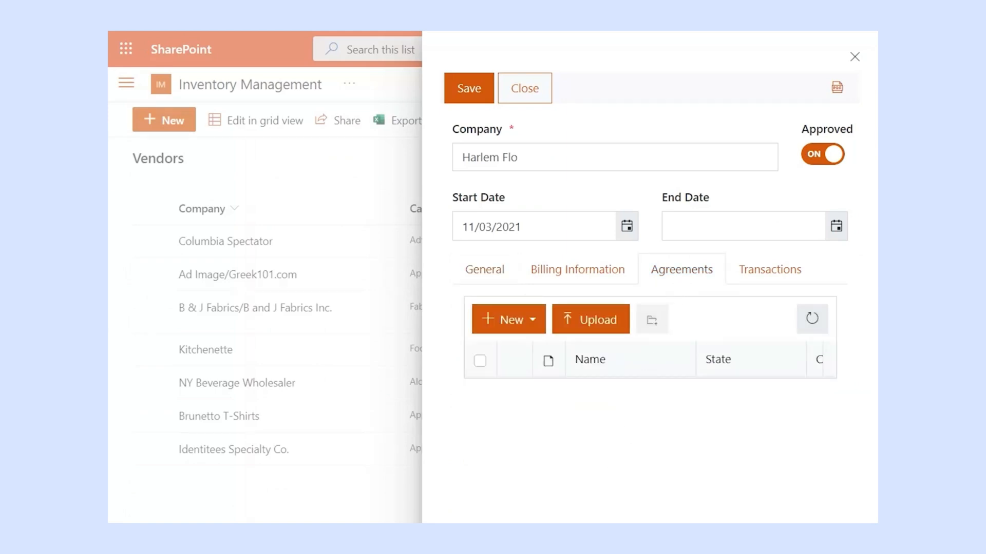
pyautogui.moveTo(531, 501); pyautogui.dragTo(668, 372)
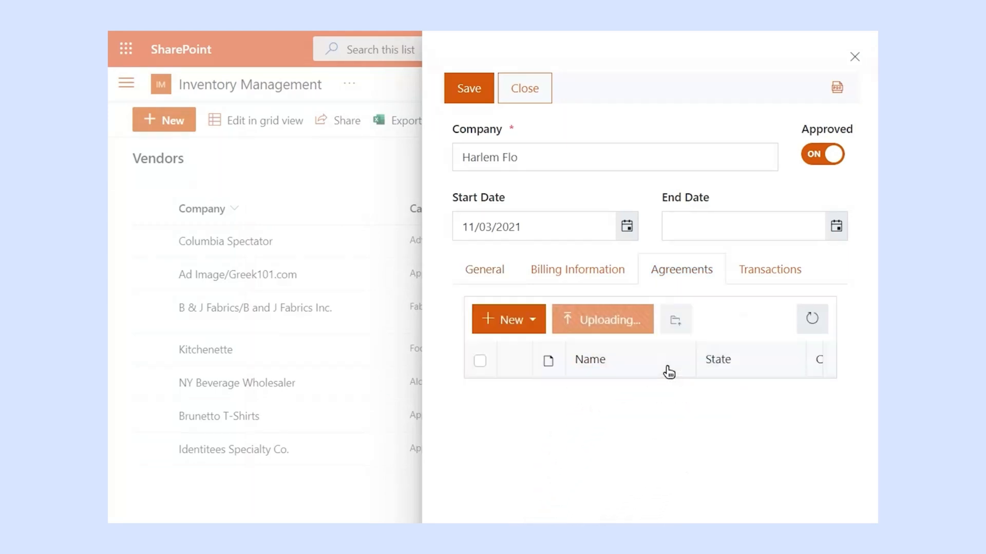
# - Set the State of Agreement 2201.pdf to Under Review and save the row
pyautogui.click(517, 403)
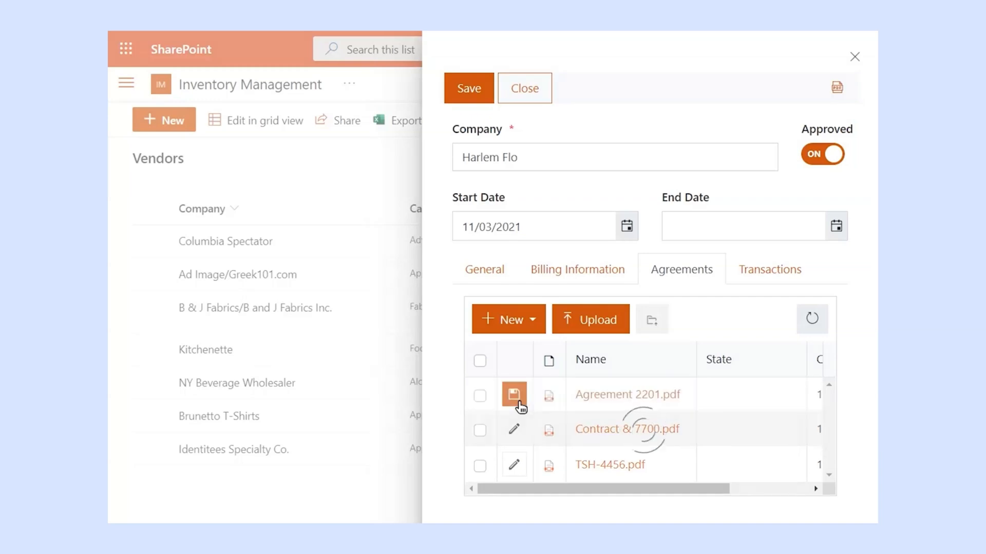
pyautogui.click(740, 407)
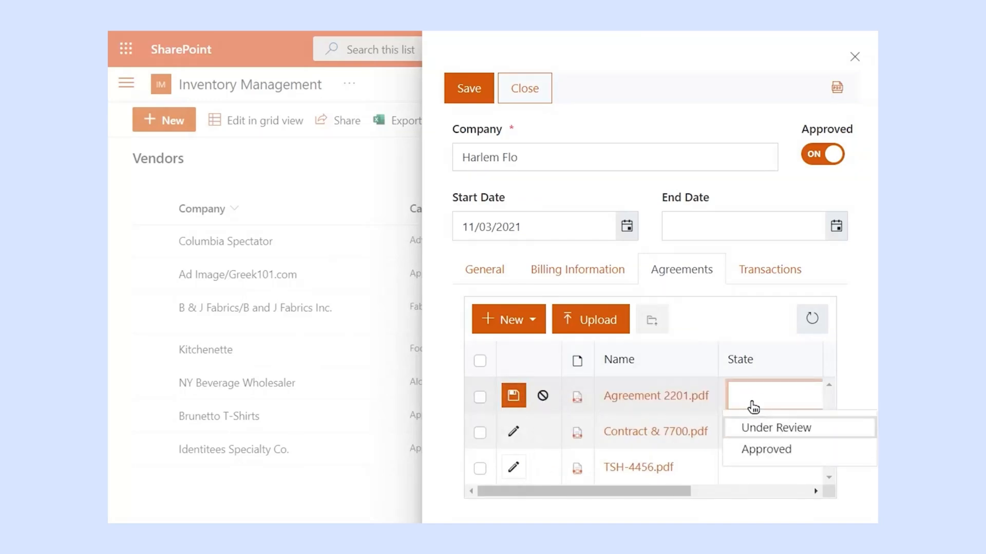
pyautogui.click(753, 436)
pyautogui.click(519, 406)
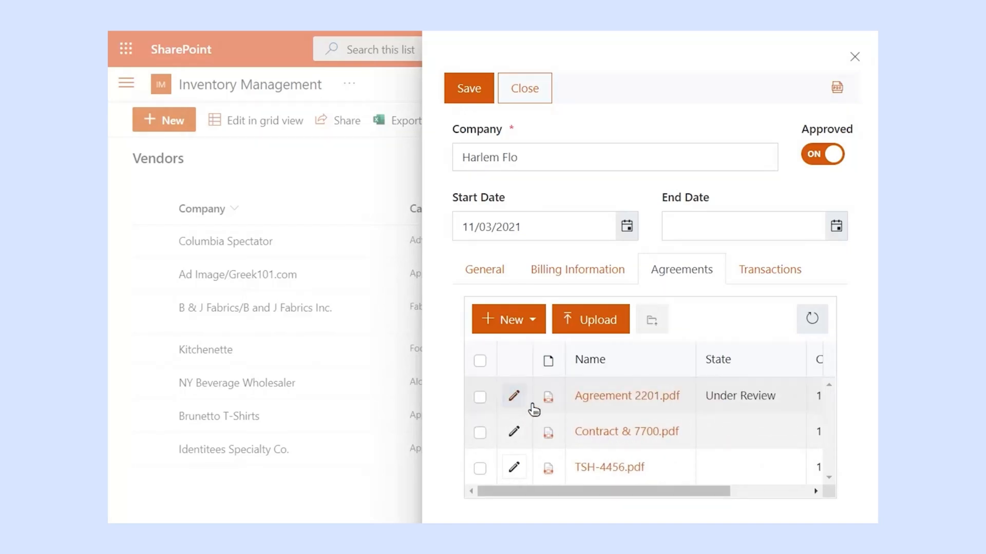
pyautogui.click(766, 412)
pyautogui.moveTo(804, 418); pyautogui.dragTo(807, 490)
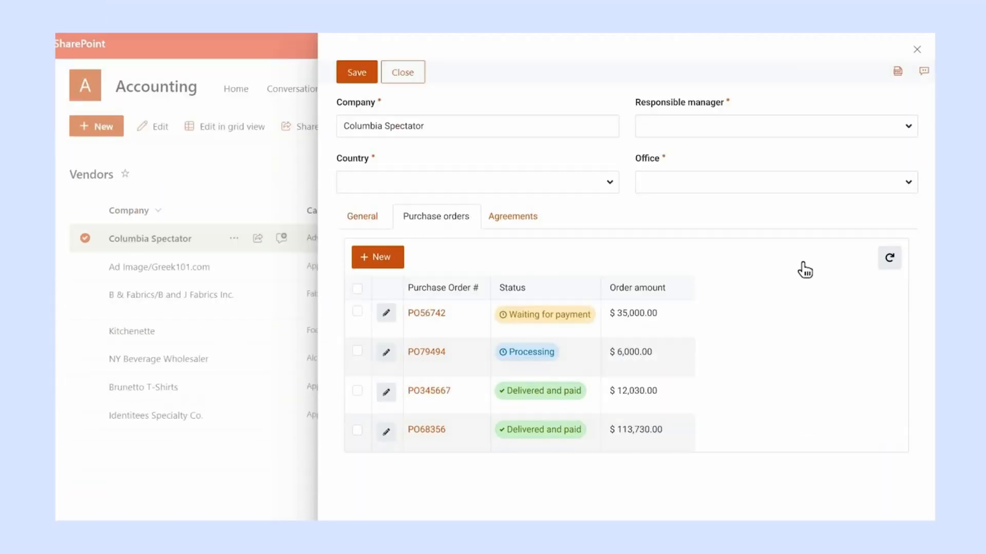
# - In the Columbia Spectator vendor form, choose the sales representative as responsible manager, United States as country and New York as office
pyautogui.click(906, 128)
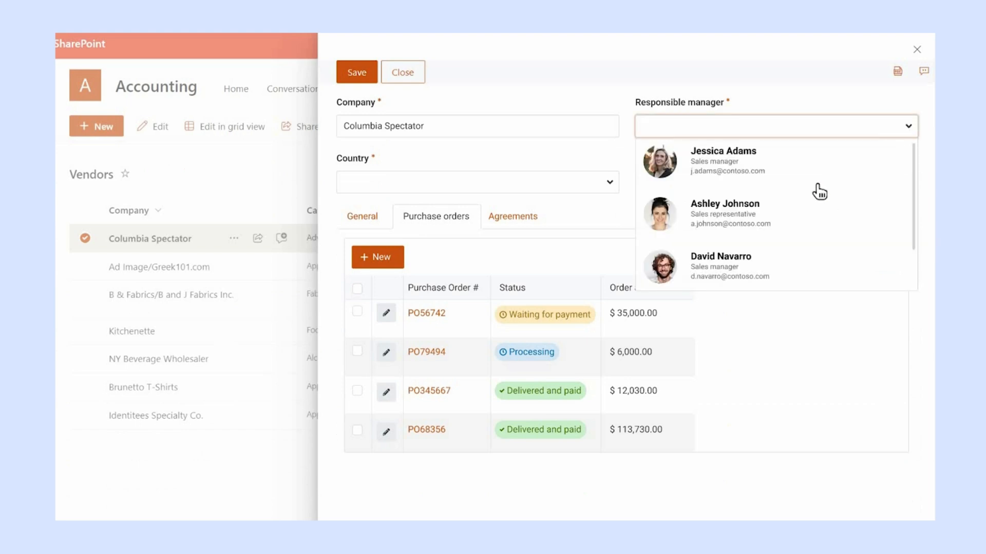
pyautogui.click(776, 219)
pyautogui.click(610, 185)
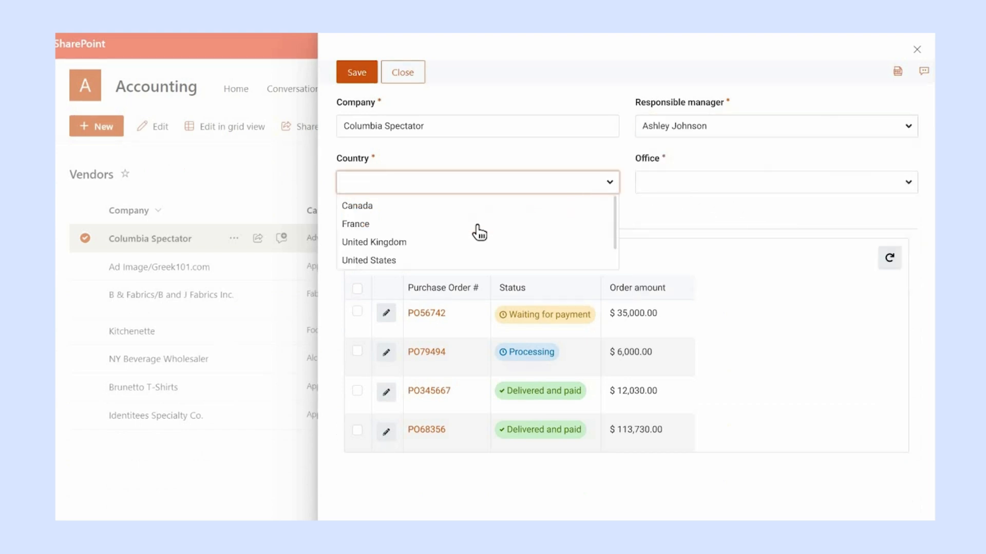
pyautogui.click(366, 262)
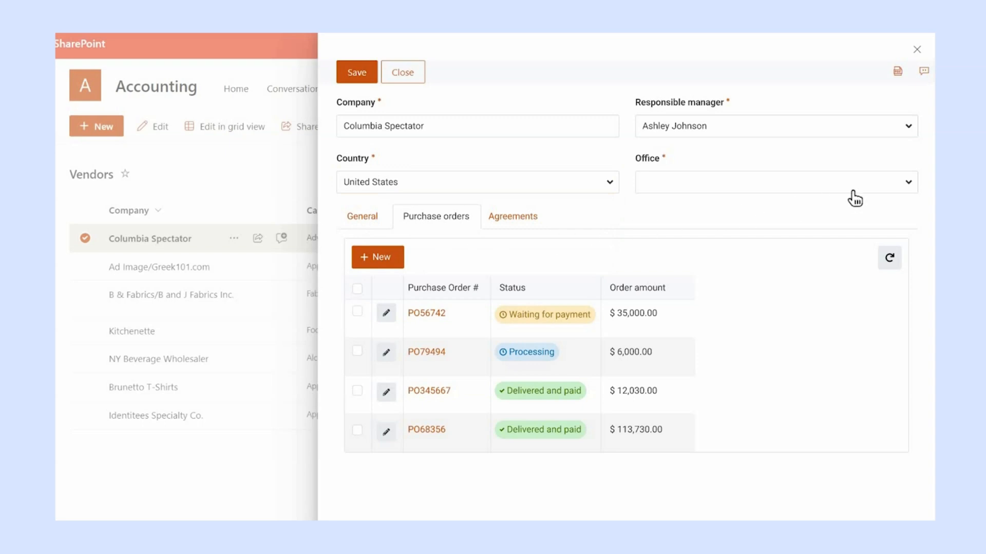
pyautogui.click(908, 186)
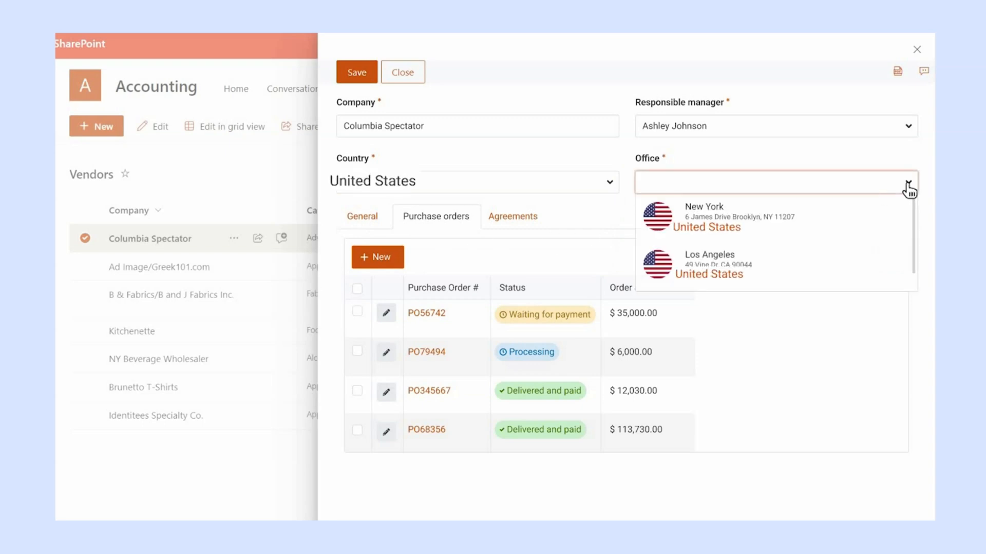
pyautogui.click(727, 225)
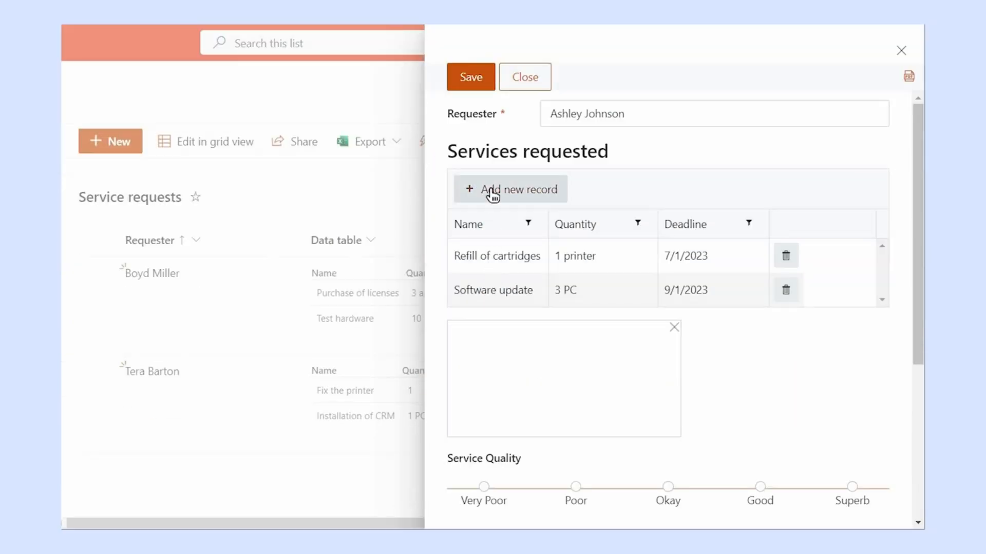
# - Add a requested service named Cleaning with quantity 1 room and deadline 6/27/2023 to the service request
pyautogui.click(492, 192)
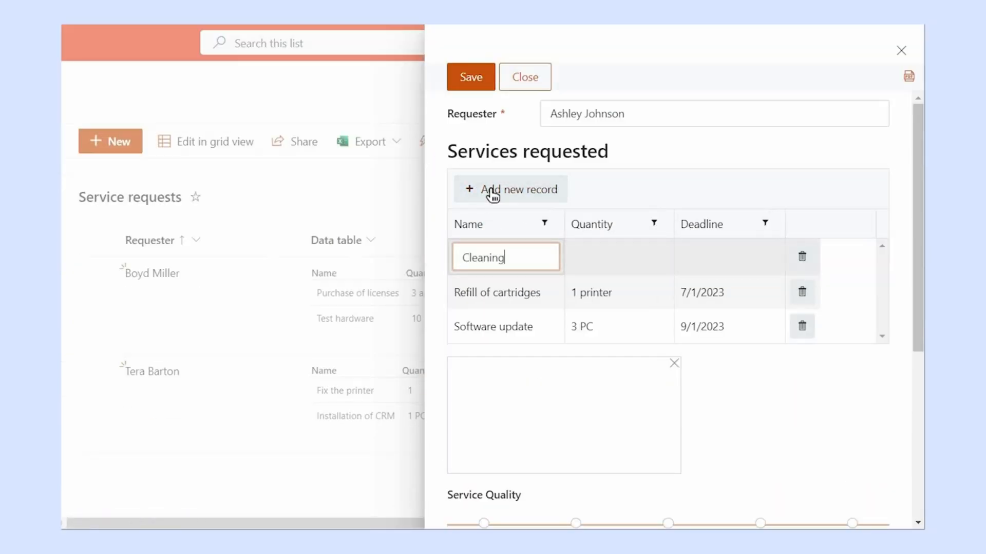
pyautogui.press('Tab')
pyautogui.write('1 room')
pyautogui.press('Tab')
pyautogui.click(759, 257)
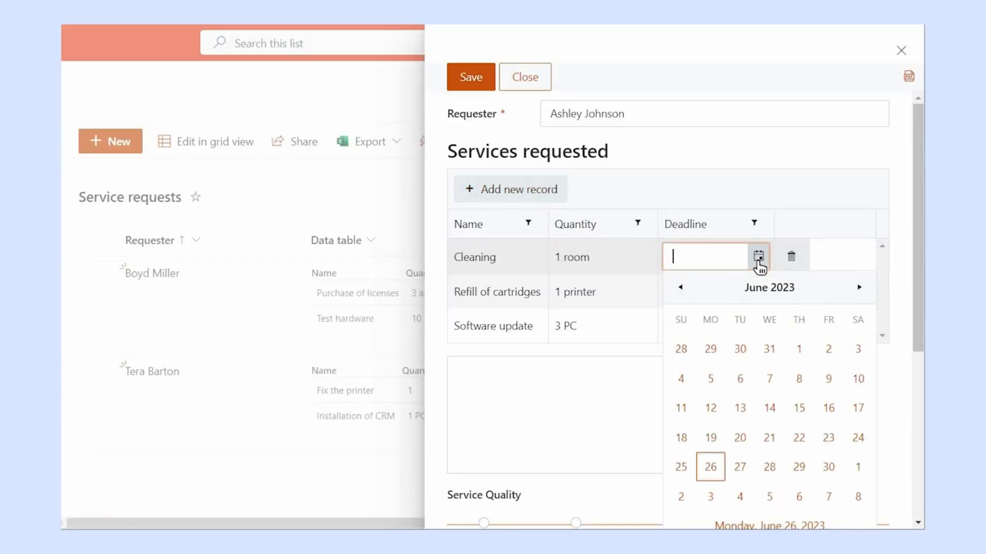
pyautogui.click(739, 466)
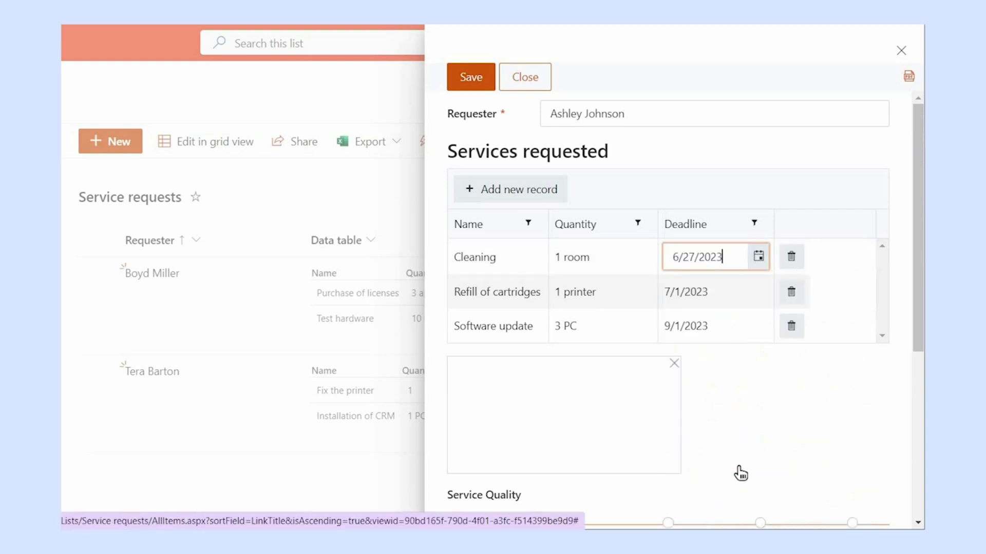
pyautogui.click(741, 474)
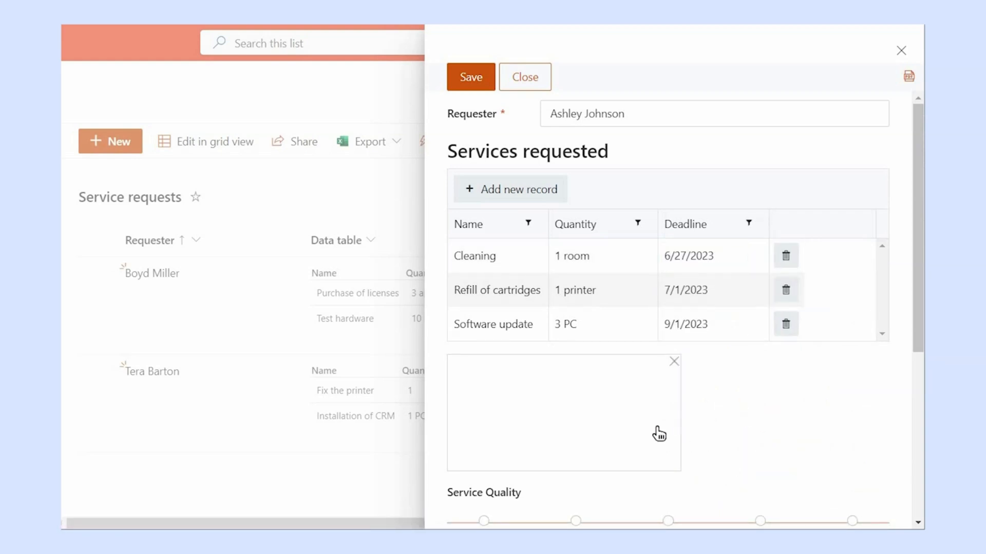
# - Sign the service request, rate Service Quality Okay, Cleanliness Superb, Comfort Good and Facilities Poor, and save the form
pyautogui.moveTo(539, 369)
pyautogui.mouseDown()
pyautogui.moveTo(519, 453)
pyautogui.moveTo(639, 378)
pyautogui.mouseUp()
pyautogui.scroll(-5, 900, 326)
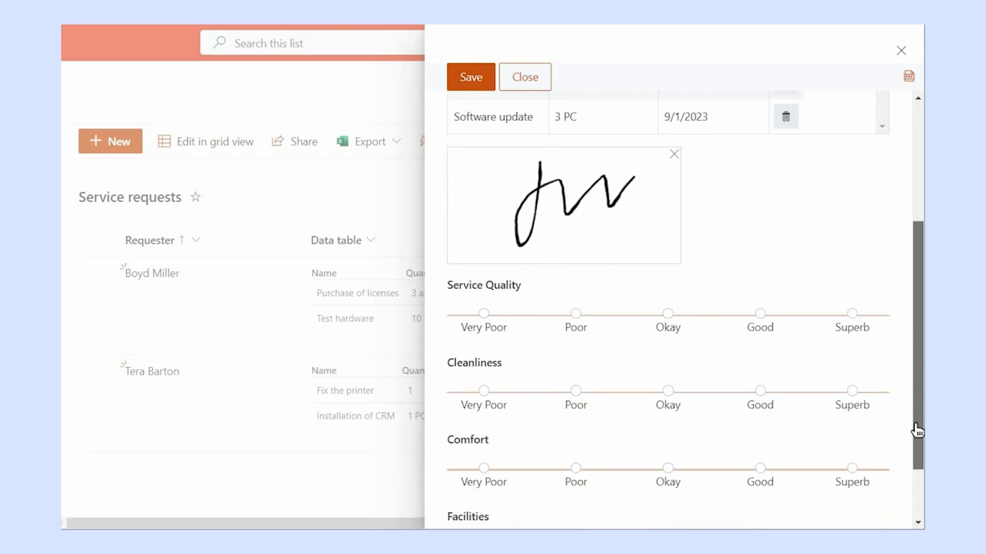
pyautogui.click(686, 247)
pyautogui.click(852, 308)
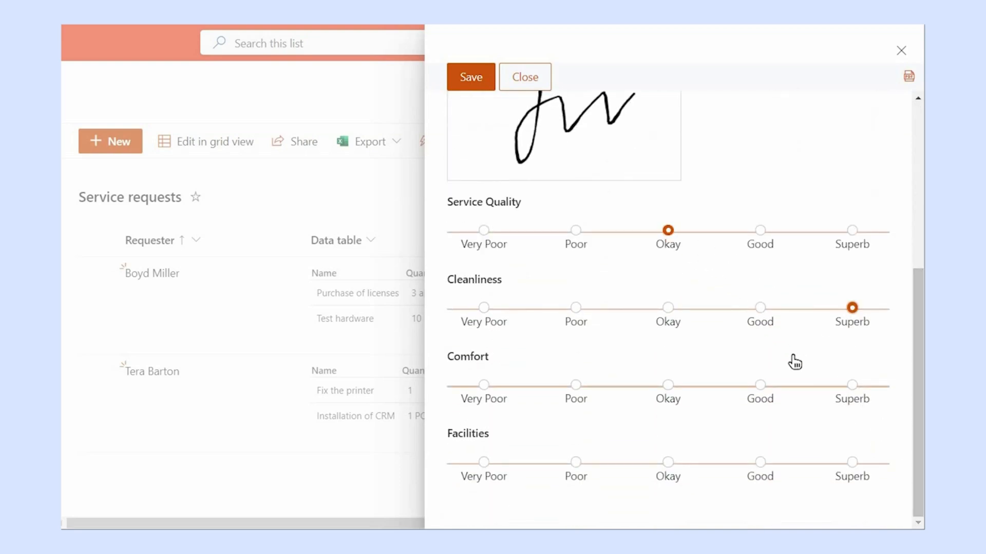
pyautogui.click(760, 385)
pyautogui.click(575, 462)
pyautogui.click(471, 83)
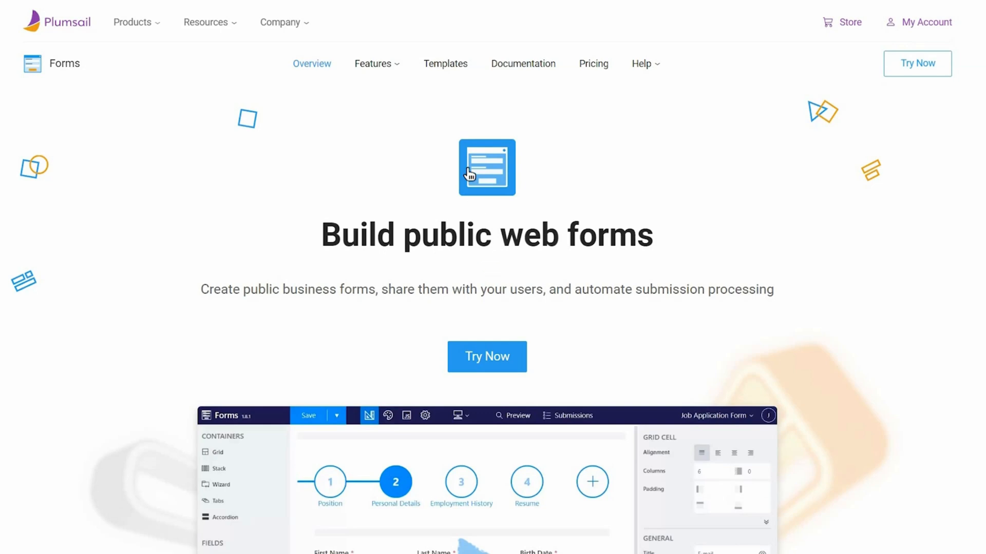
# - On the Plumsail Forms website, browse the form templates for Registrations, Feedback & Surveys, Reservations and Orders
pyautogui.click(444, 72)
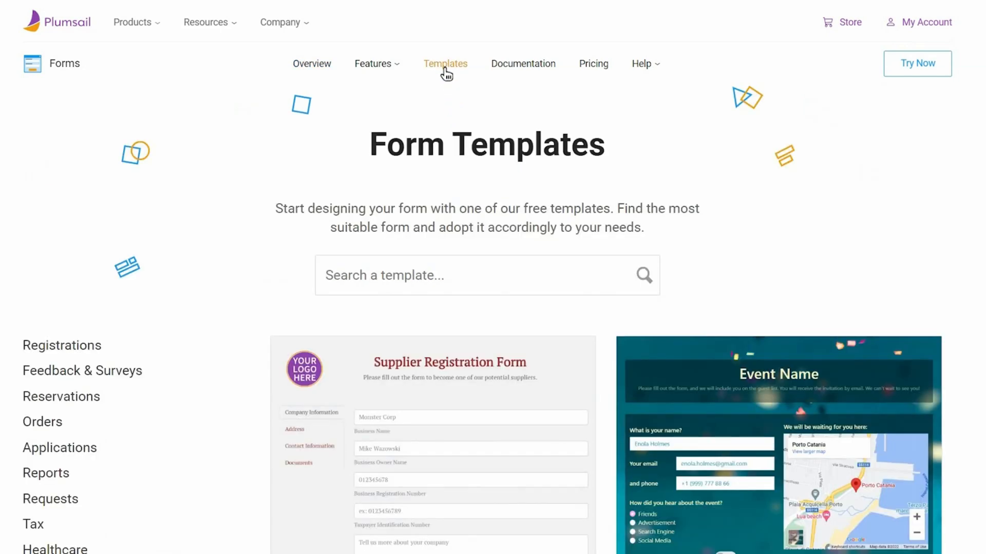
pyautogui.scroll(-4, 446, 75)
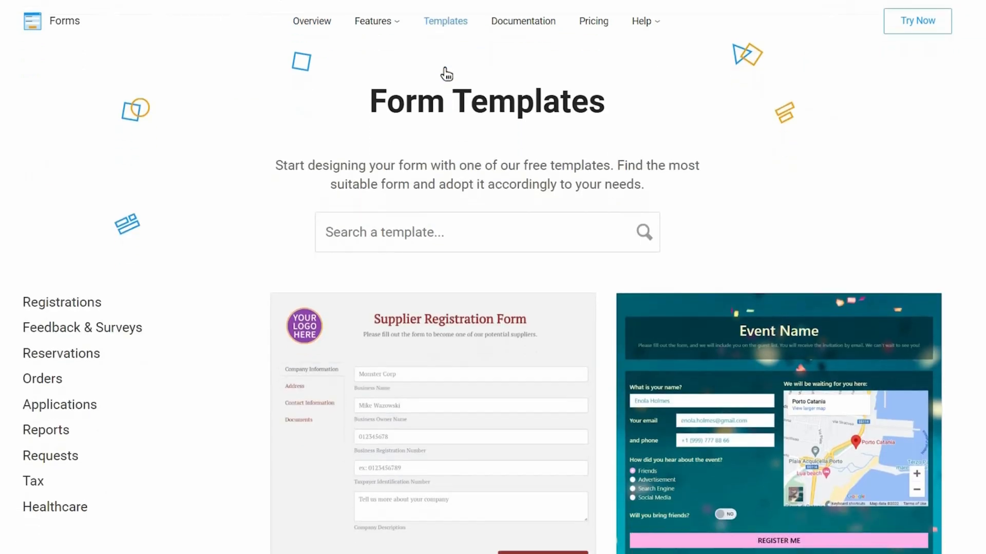
pyautogui.click(65, 148)
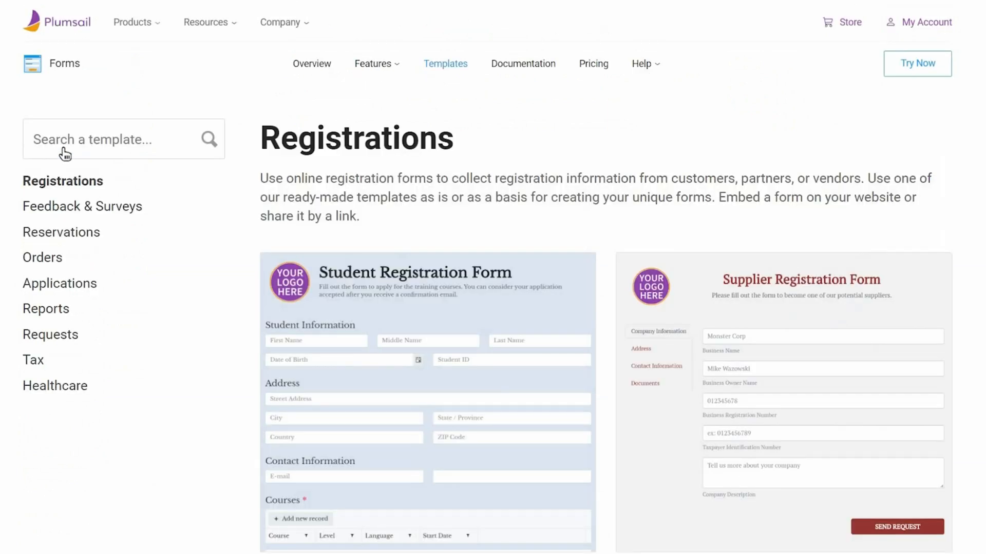
pyautogui.click(64, 207)
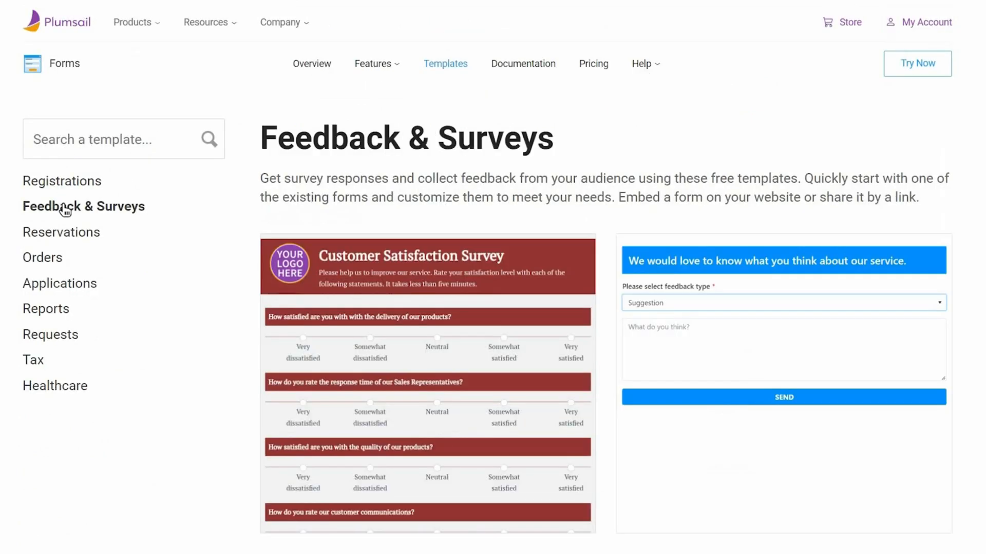
pyautogui.click(63, 235)
pyautogui.click(39, 260)
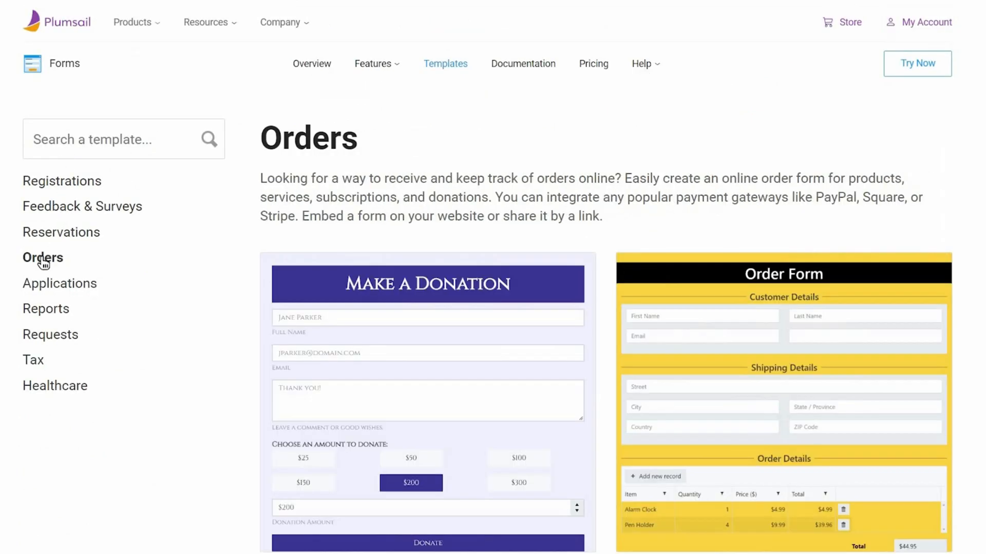
# - Browse the form templates in the Applications category
pyautogui.click(43, 290)
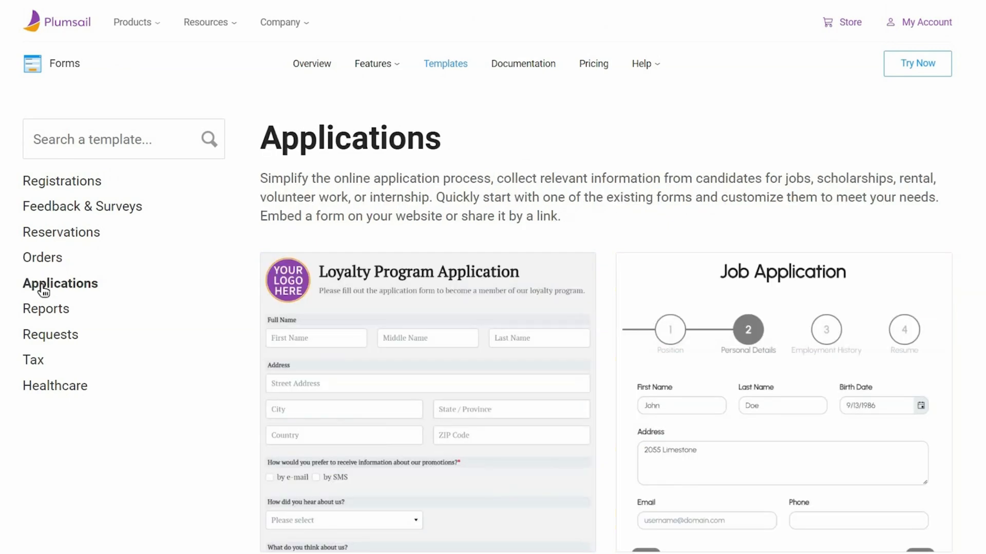
pyautogui.scroll(-4, 43, 291)
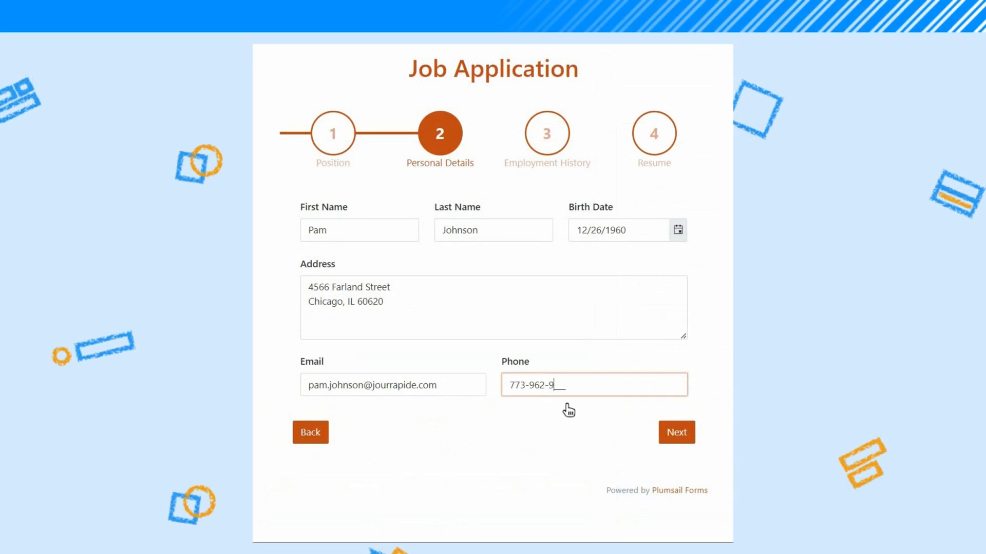
# - Complete the applicant's phone number and add an Accounts assistant employment record at Coffee Company, hired 9/5/2022 and left 8/14/2023
pyautogui.write('347')
pyautogui.click(672, 432)
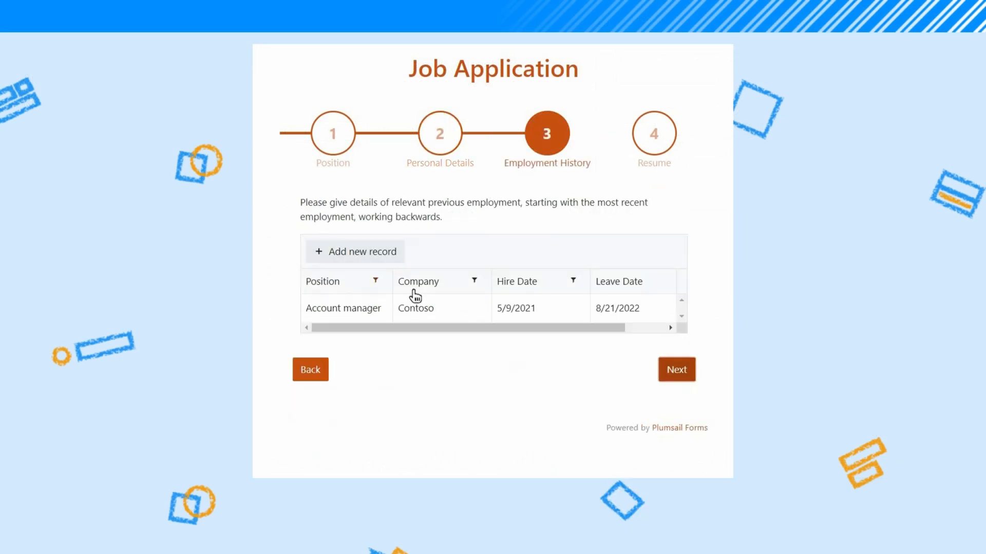
pyautogui.click(350, 259)
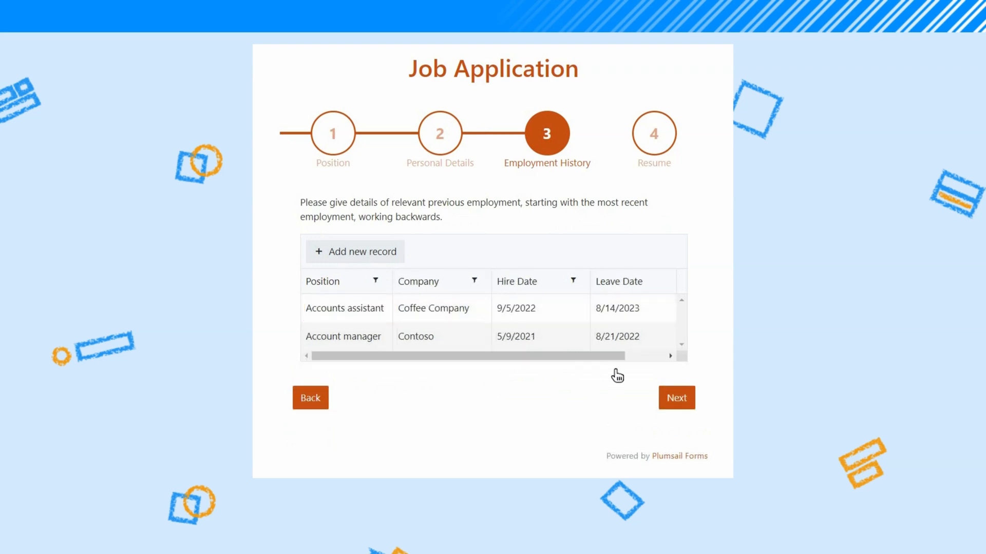
# - Attach CV.pdf in the Resume section of the job application and submit the form
pyautogui.click(679, 400)
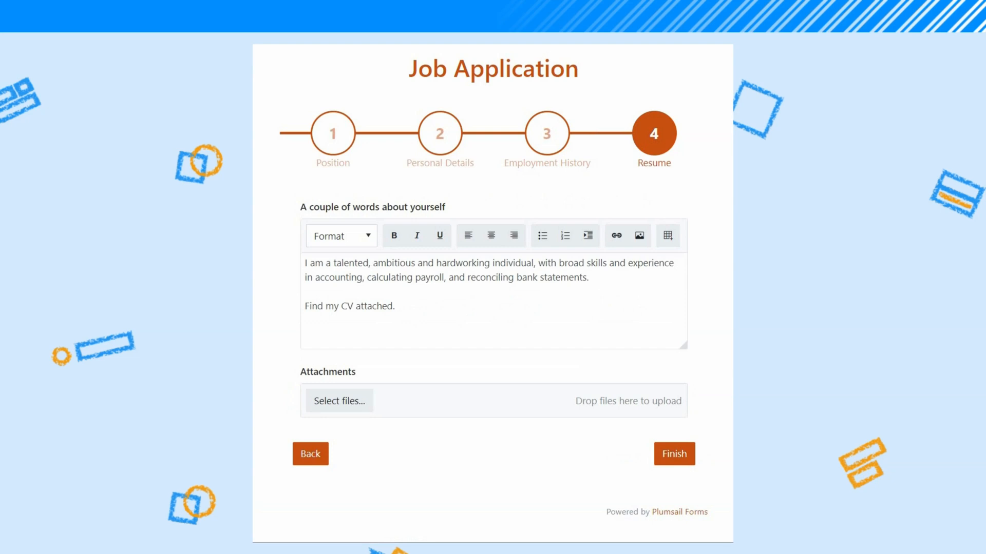
pyautogui.moveTo(257, 316); pyautogui.dragTo(346, 399)
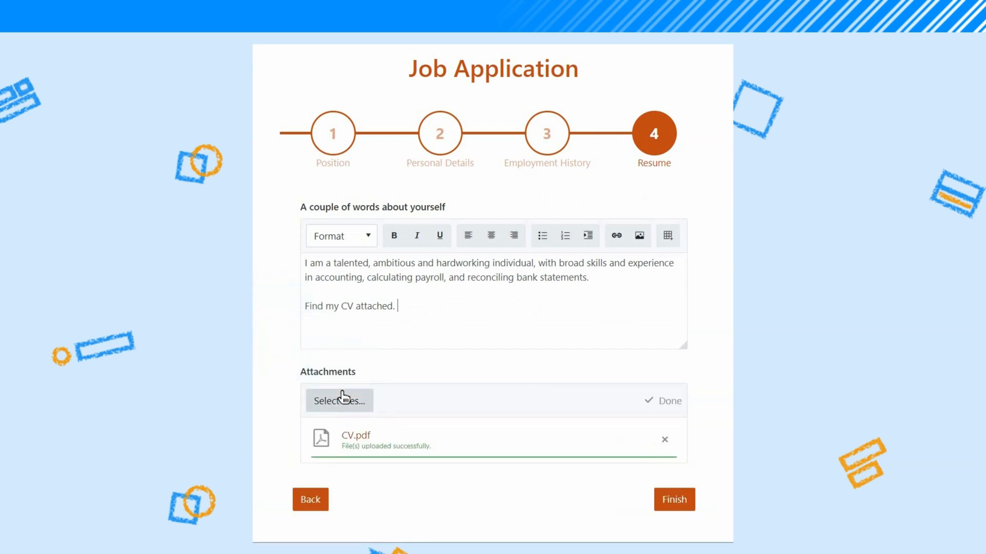
pyautogui.click(671, 501)
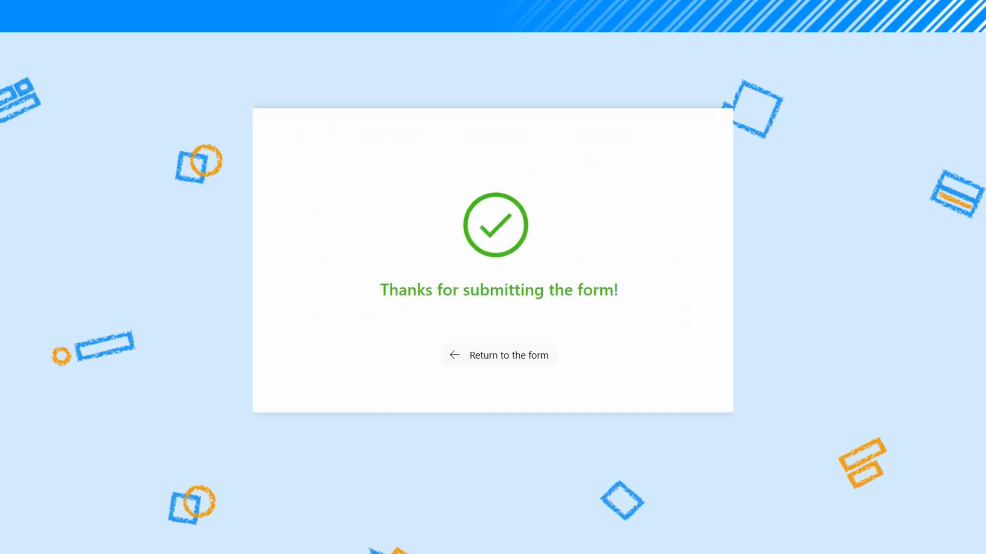